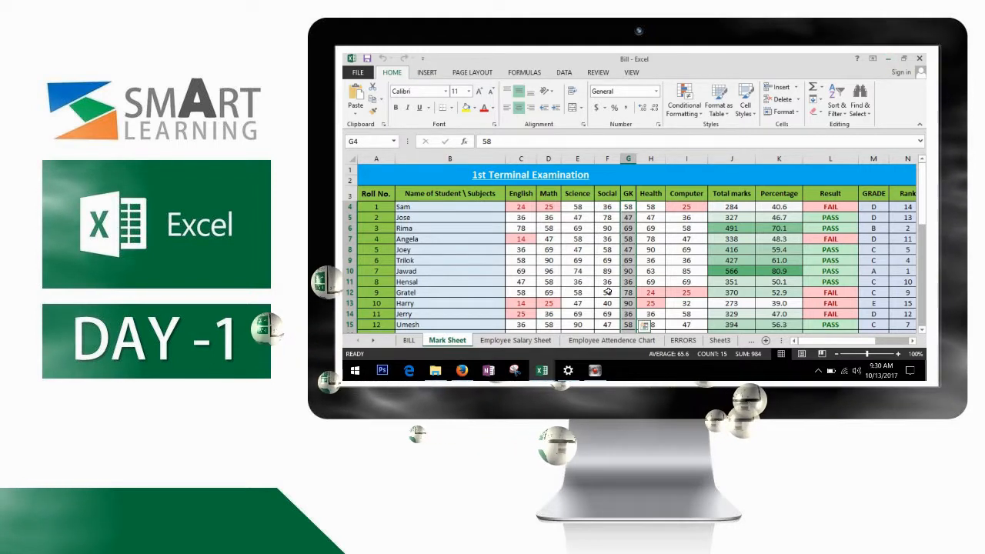
Shrink the marks bar chart by dragging its corner.
scroll(607, 291, down, 5)
scroll(607, 291, down, 2)
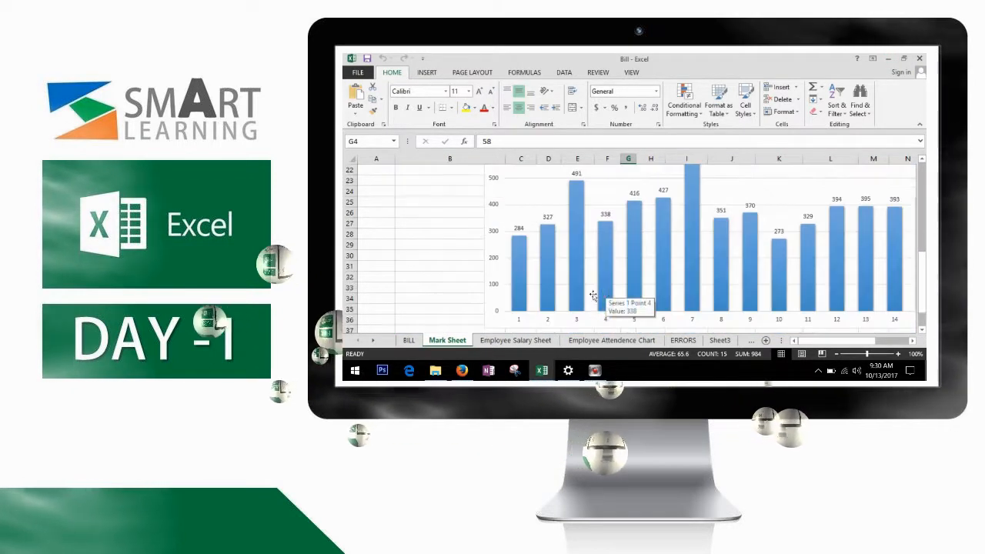
click(561, 290)
drag(486, 328, 562, 182)
scroll(732, 257, up, 3)
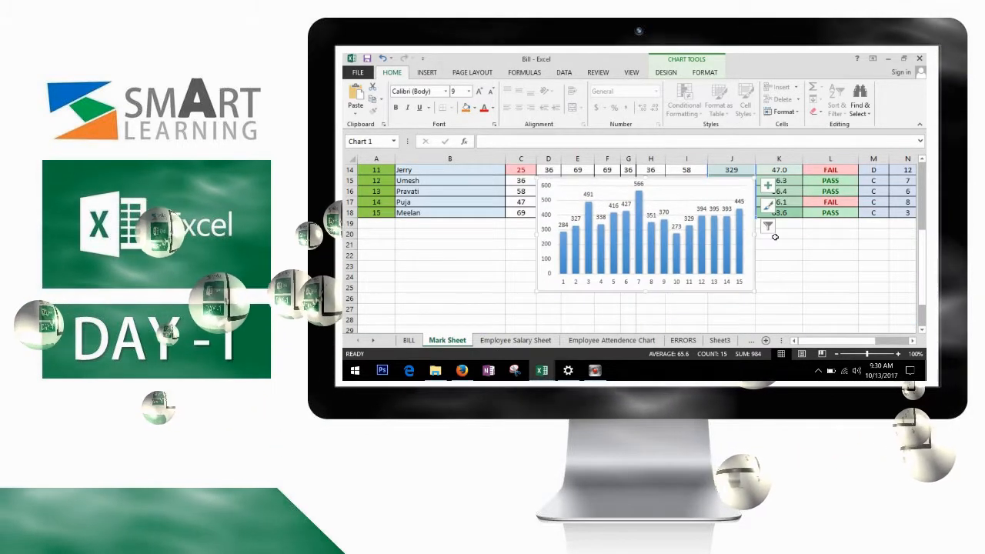
Apply a dark style from Chart Styles to the marks chart.
click(705, 72)
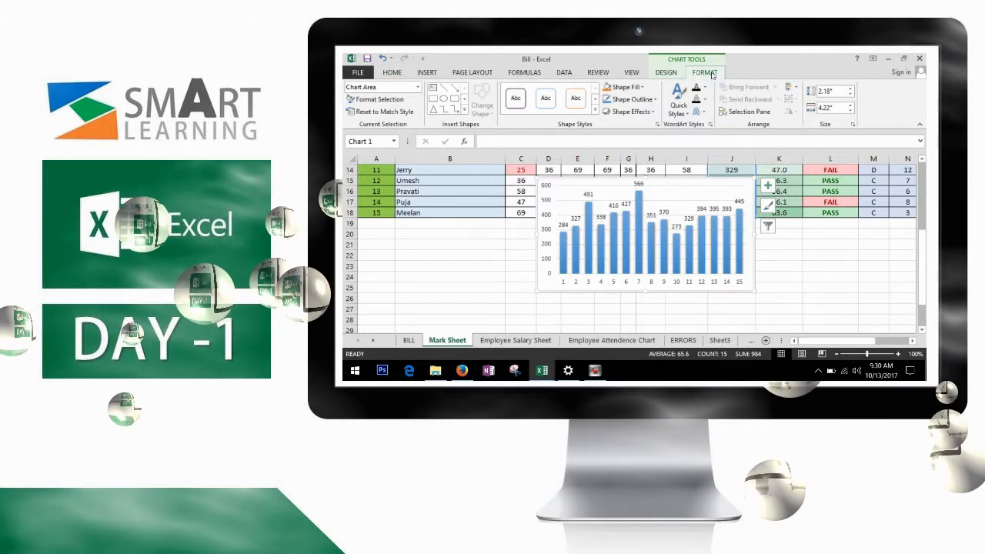
click(666, 72)
click(768, 112)
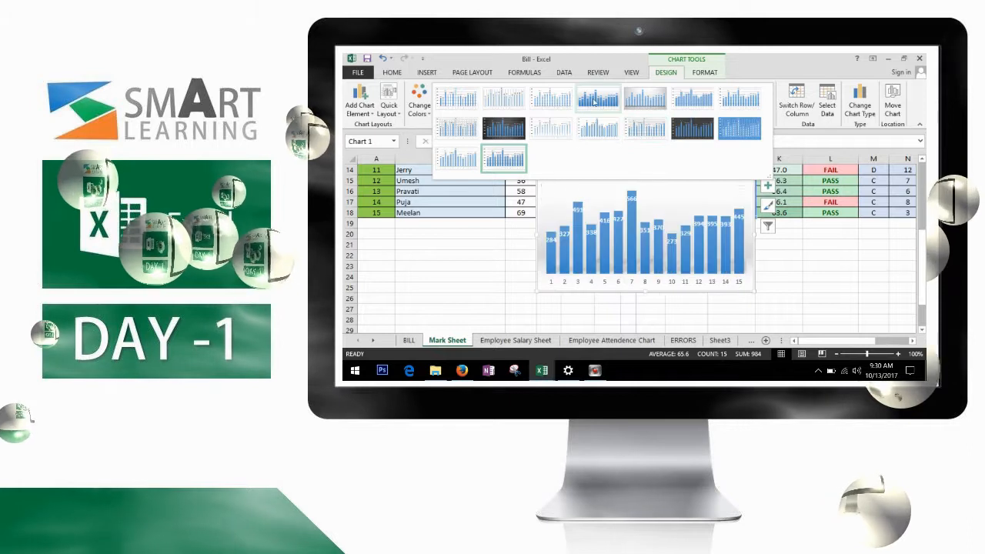
click(501, 129)
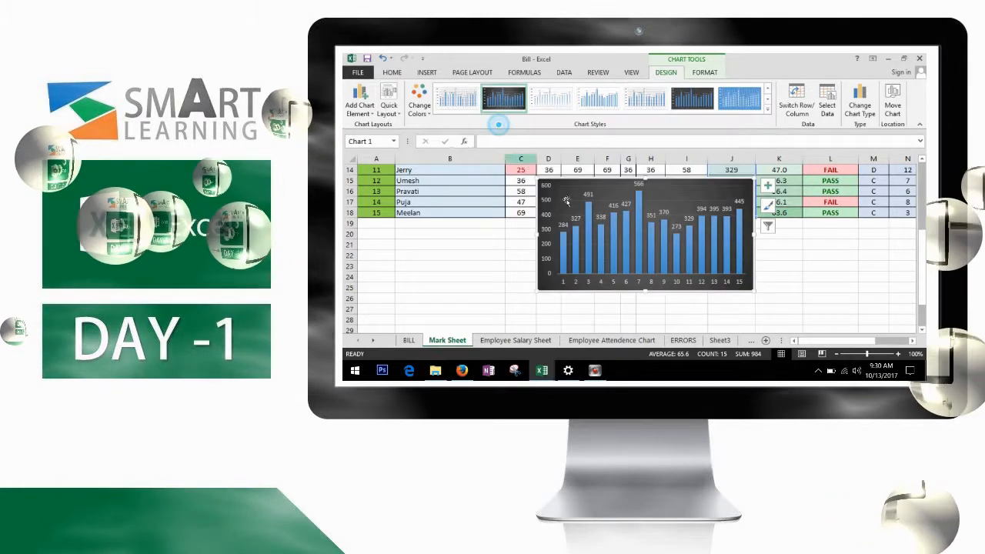
click(816, 279)
Give header row 3 a black fill with white text.
scroll(816, 286, up, 5)
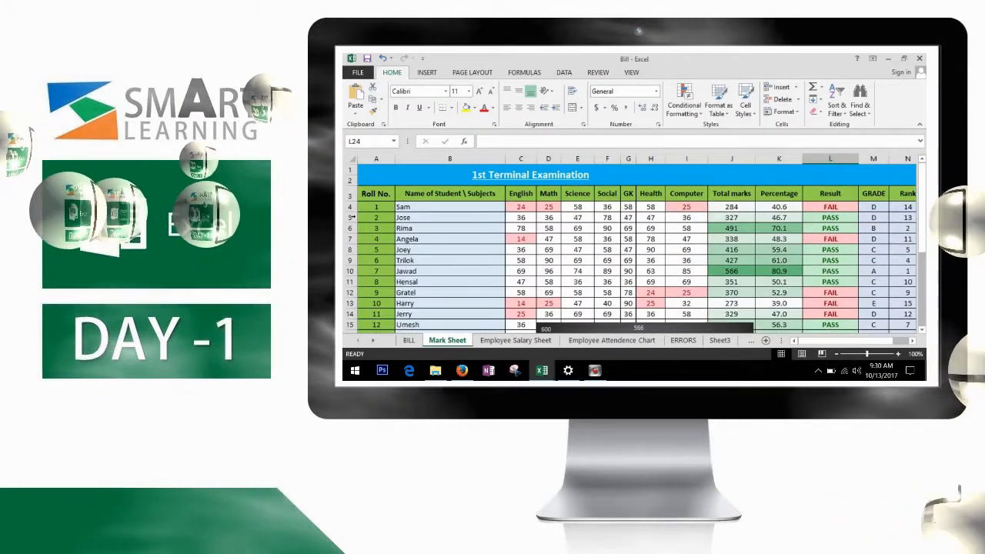
click(351, 194)
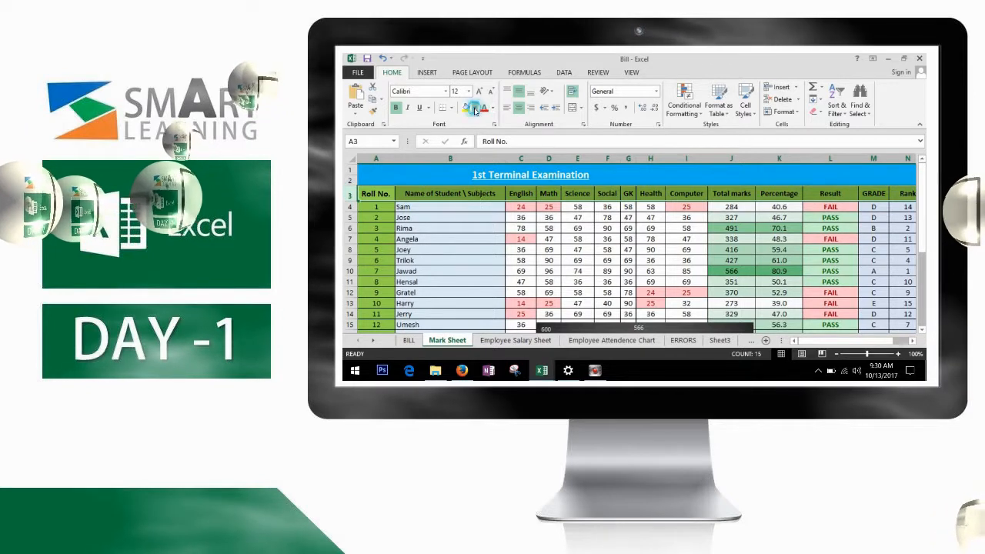
click(475, 109)
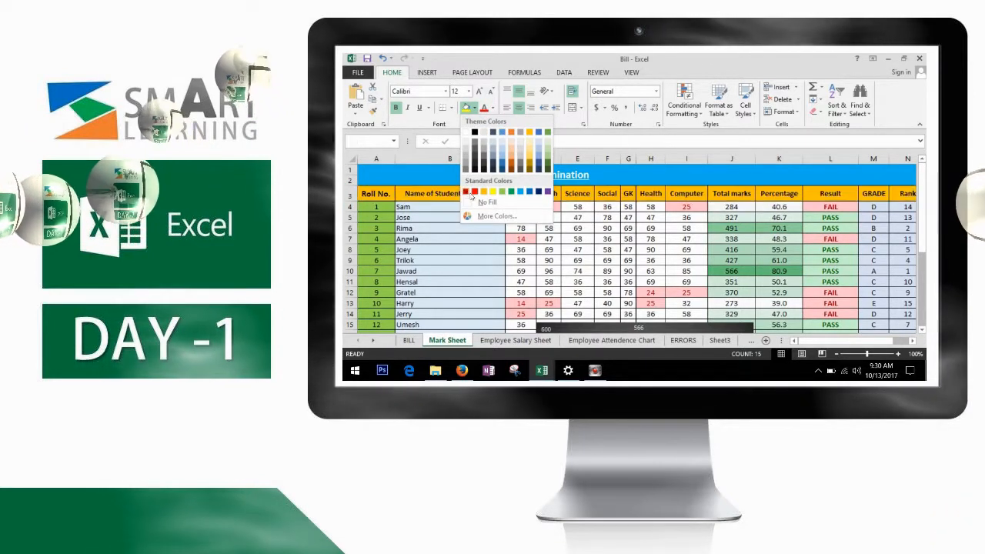
click(475, 133)
click(494, 108)
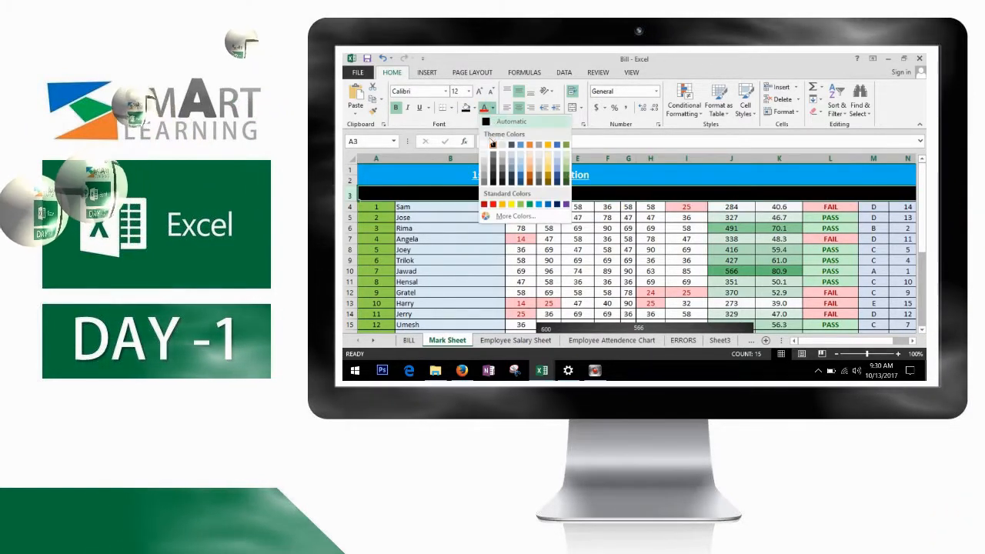
click(484, 133)
click(607, 270)
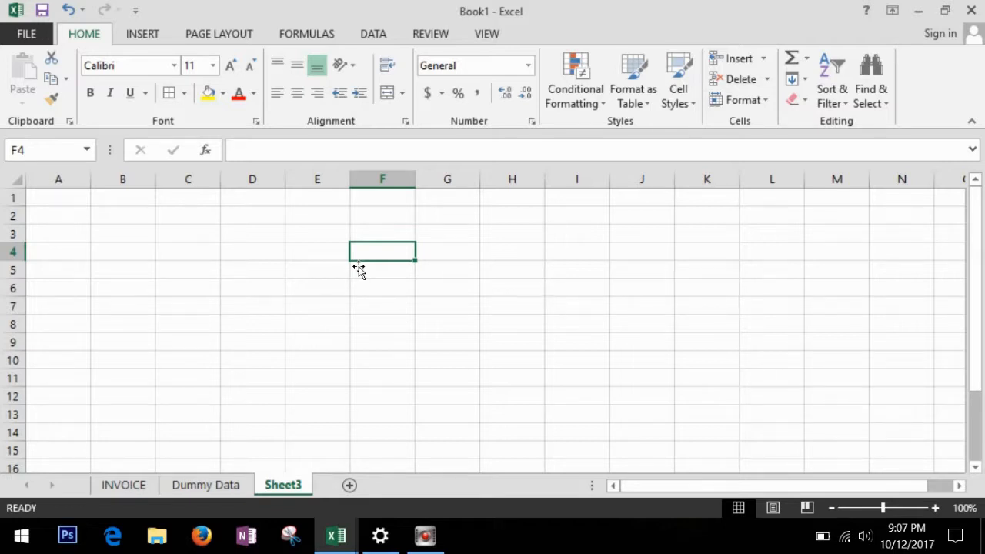
Browse the Home, Insert, Page Layout and Formulas ribbons, then click into the formula bar.
click(94, 39)
click(141, 35)
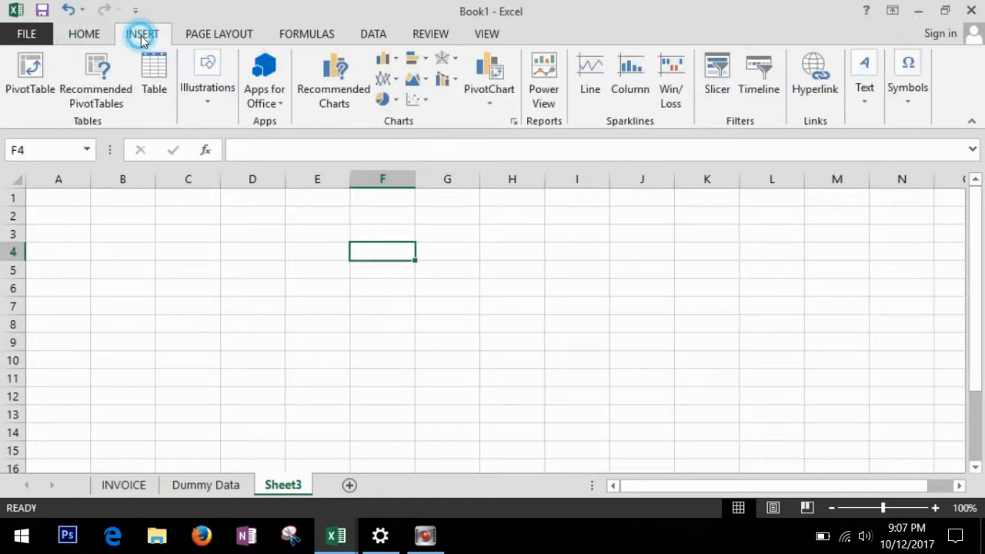
click(209, 38)
click(298, 37)
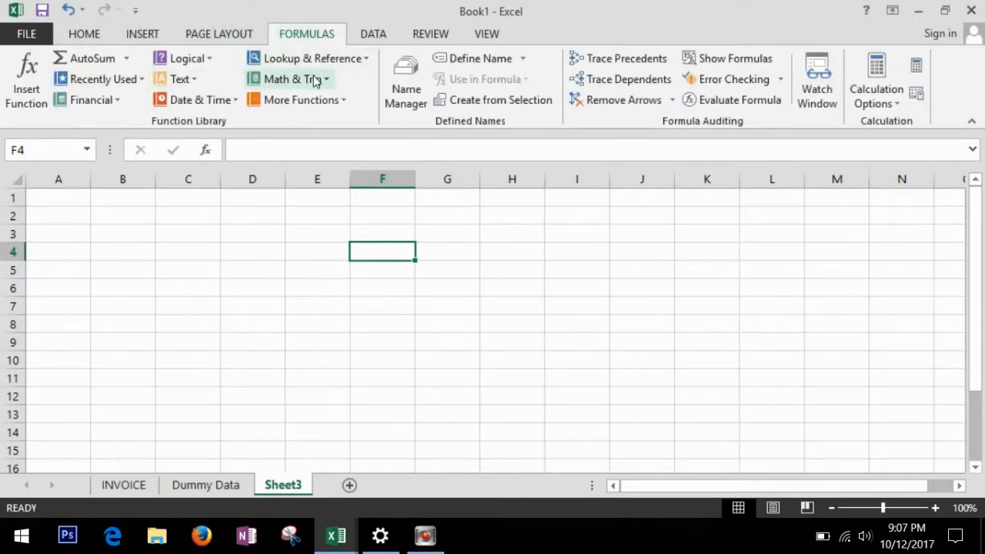
click(269, 153)
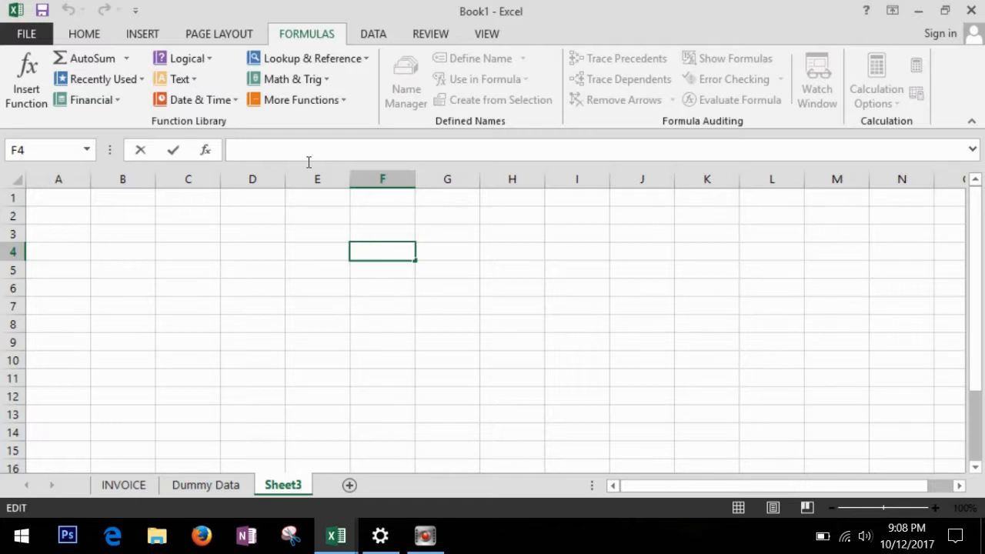
Select cells E5, D4, G4, I7, F8 and E7, then column E and row 7.
click(297, 277)
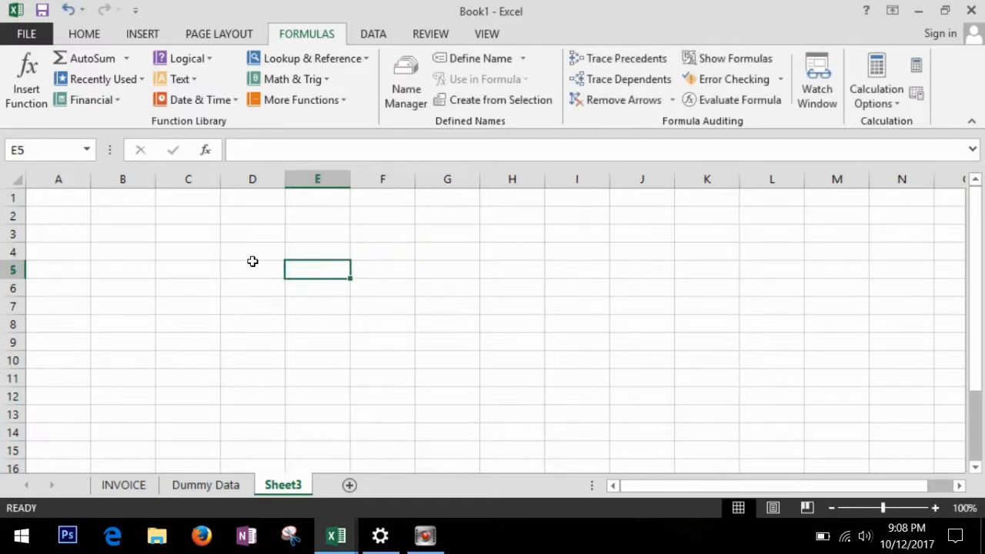
click(249, 252)
click(464, 250)
click(585, 305)
click(393, 316)
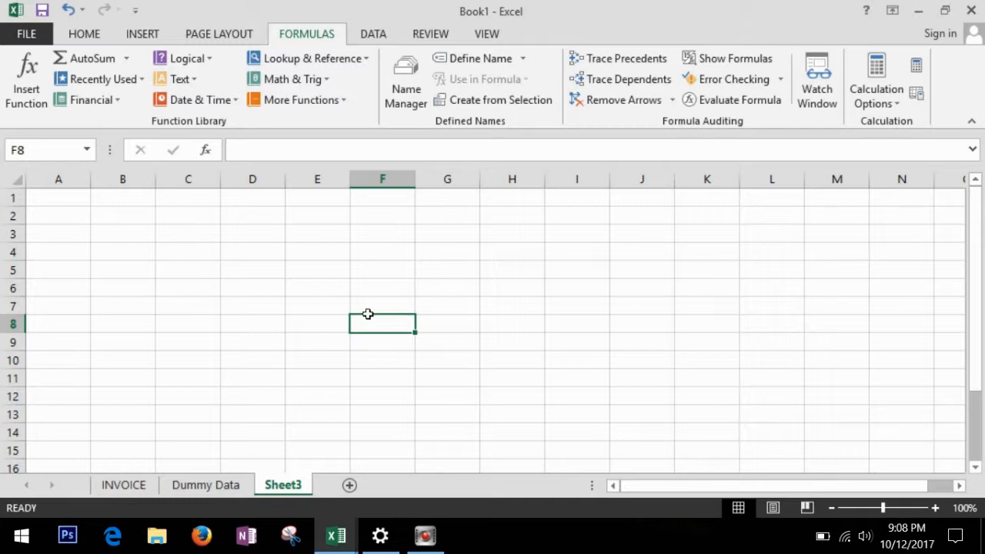
click(329, 310)
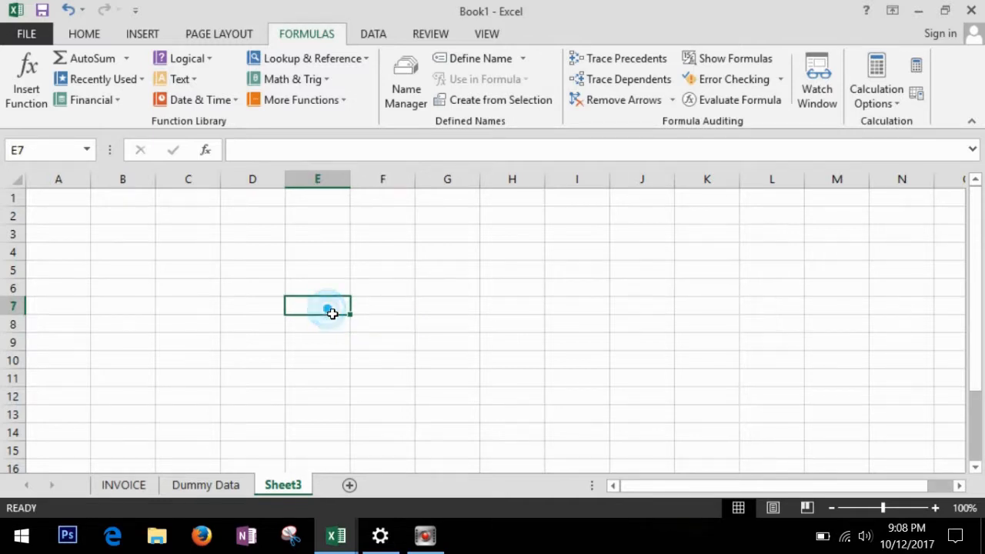
click(326, 180)
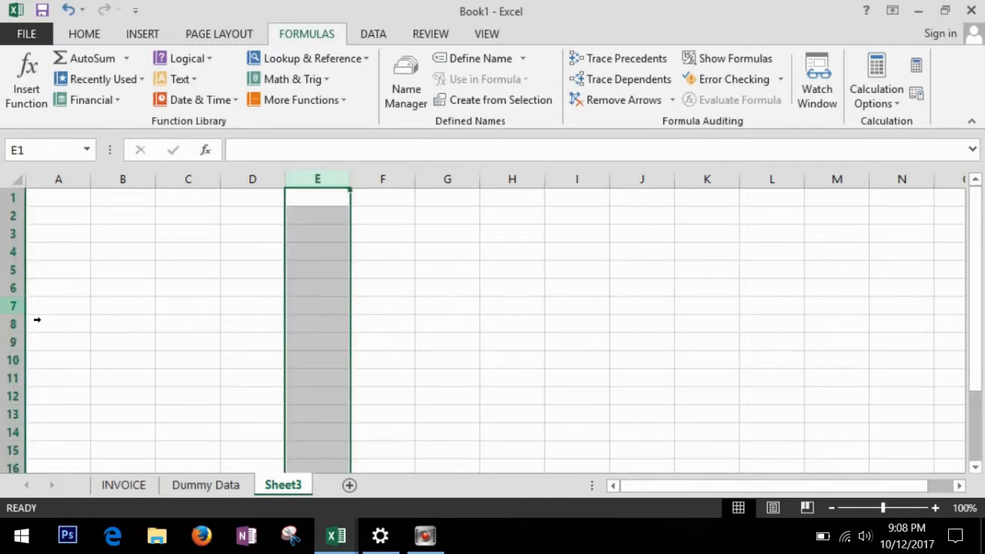
ctrl+click(13, 305)
click(337, 310)
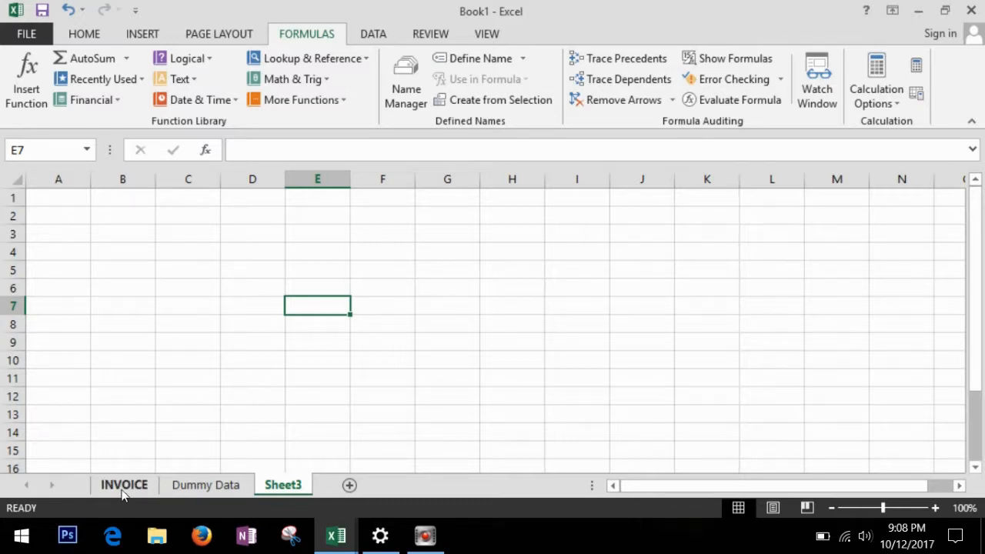
Add a new sheet, rename Sheet3 to 'Bill', and delete the extra Sheet4.
click(291, 485)
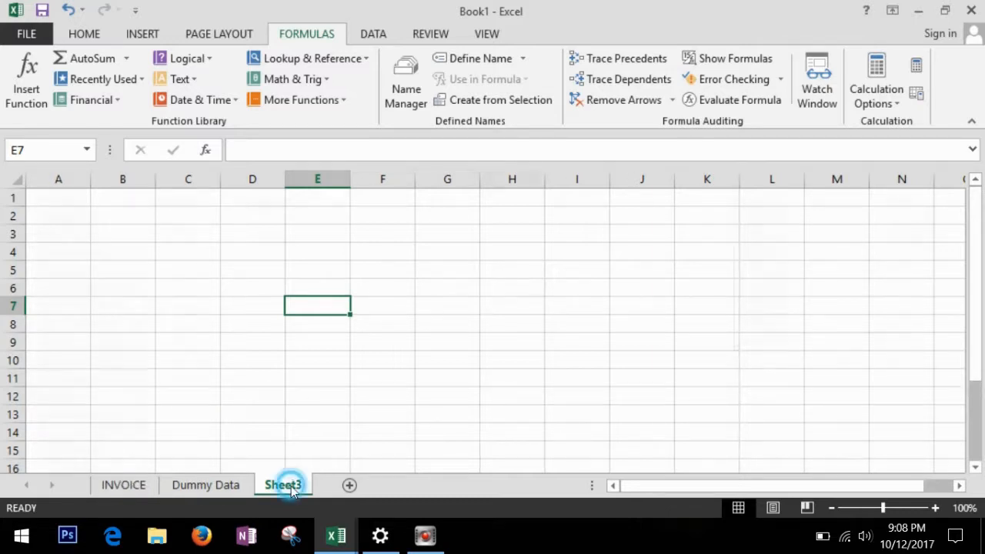
click(349, 486)
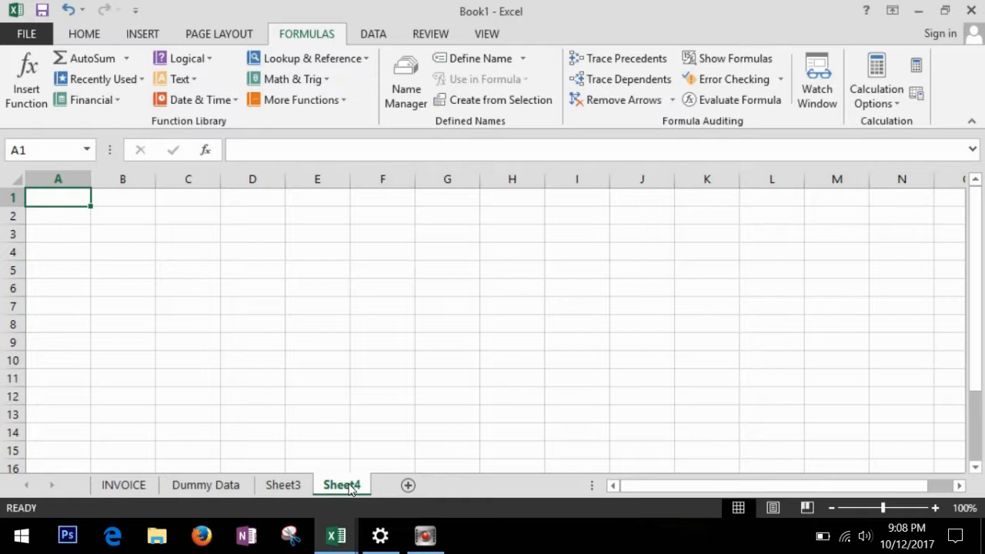
right_click(288, 483)
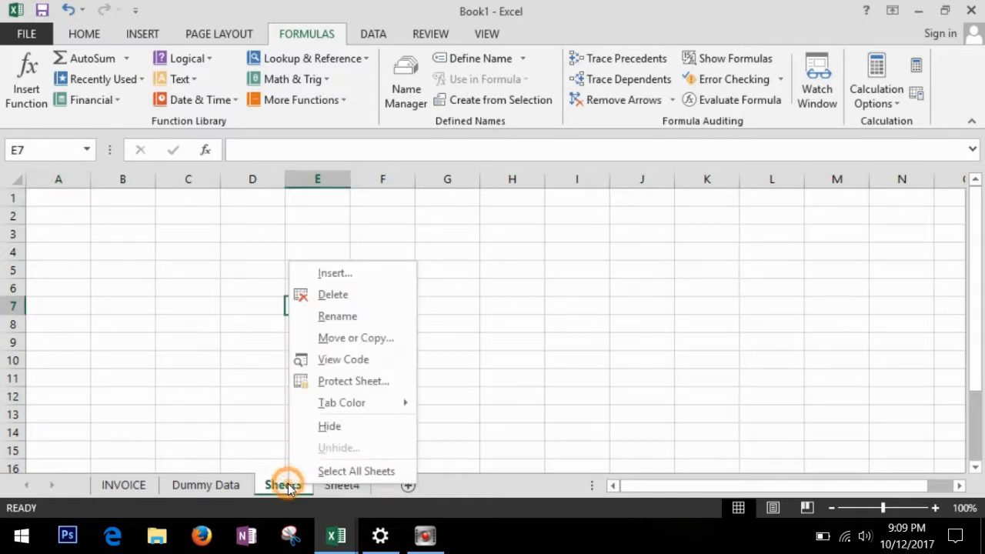
click(346, 318)
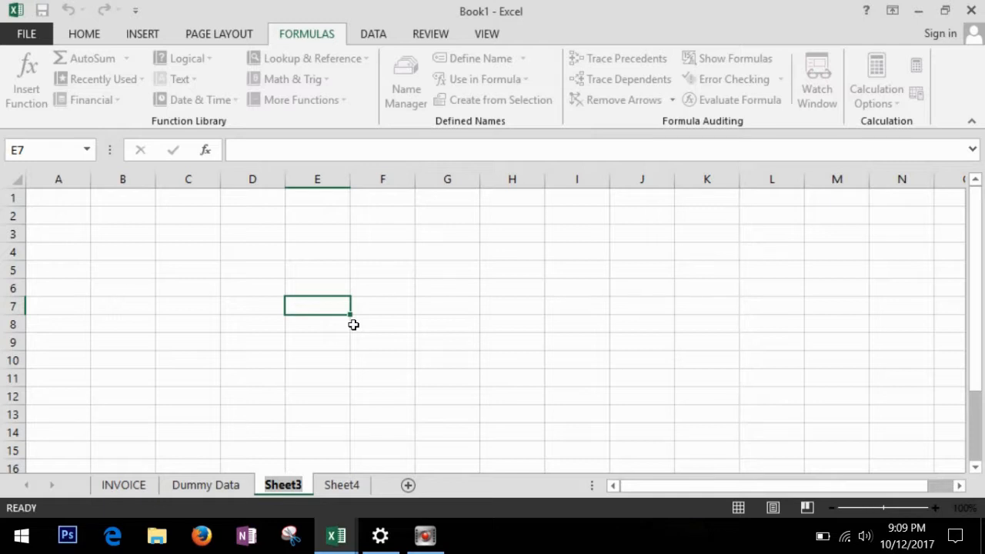
text(Bill)
click(317, 432)
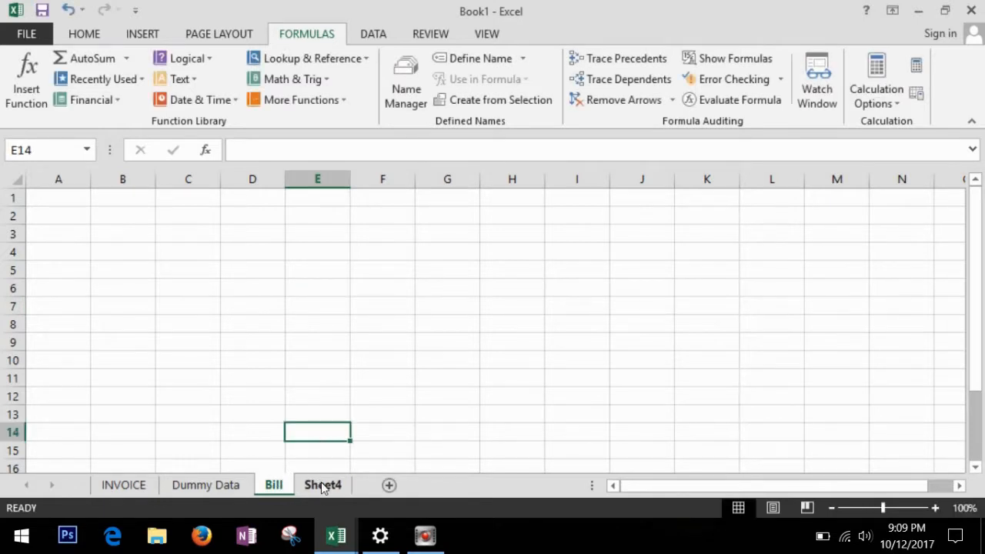
right_click(321, 482)
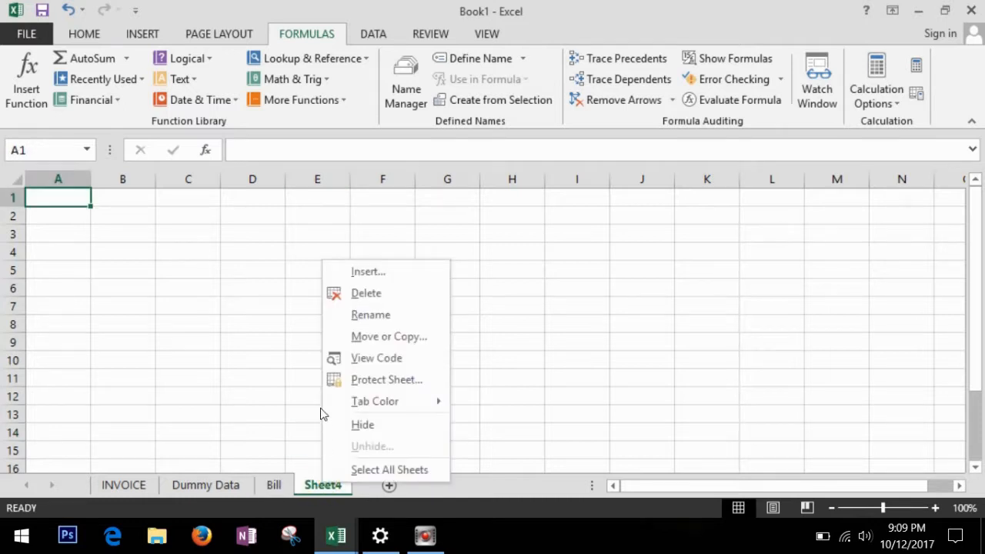
click(369, 293)
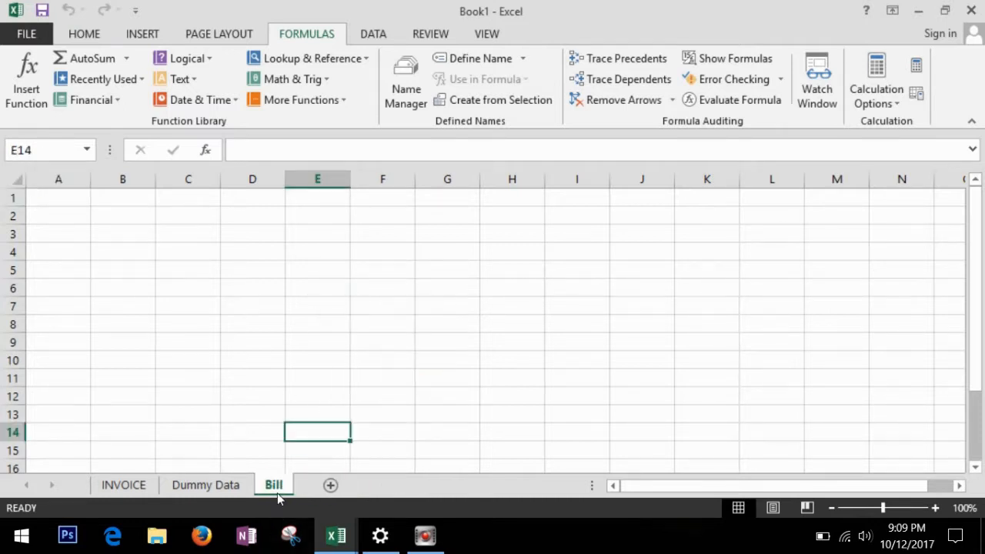
Colour the sheet tabs: INVOICE red, Dummy Data green, Bill blue.
right_click(140, 484)
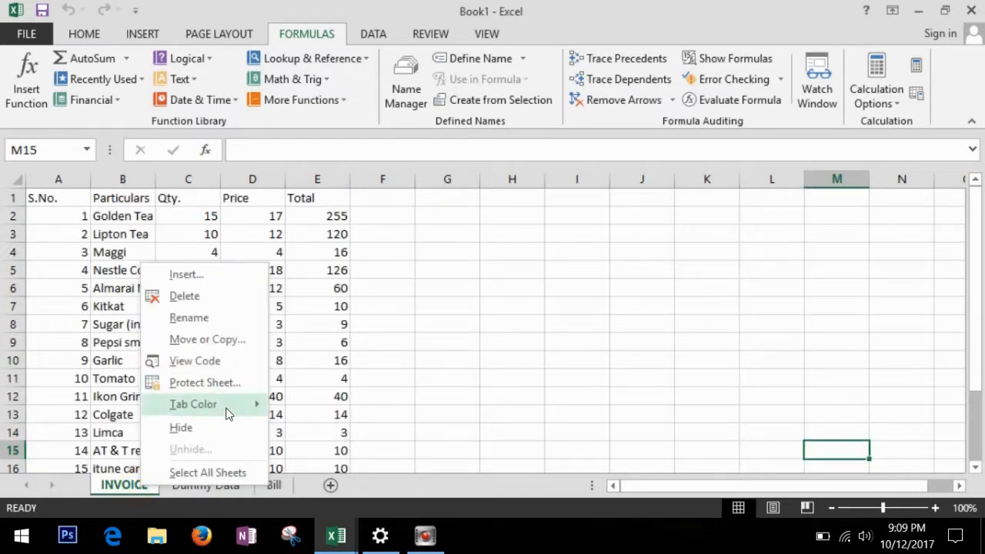
mouse_move(250, 404)
click(291, 459)
right_click(210, 488)
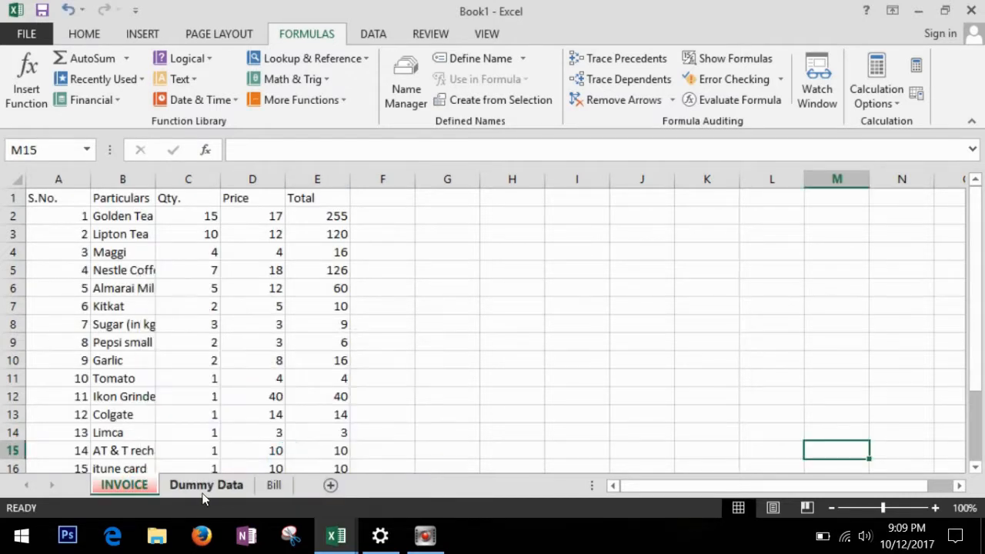
mouse_move(293, 411)
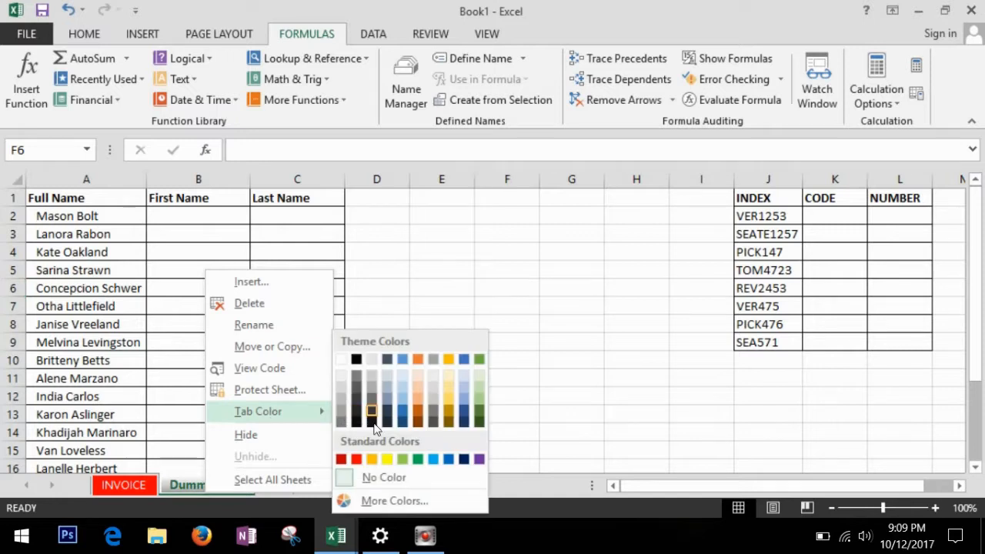
click(418, 458)
right_click(273, 485)
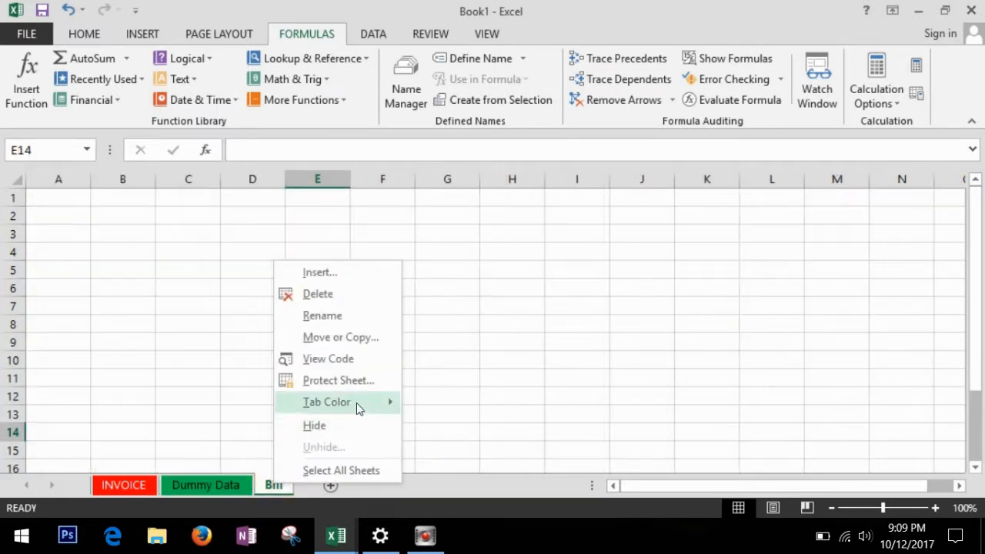
mouse_move(358, 404)
click(516, 460)
Add a new Sheet5 after Bill and cycle through the tabs back to it.
click(452, 380)
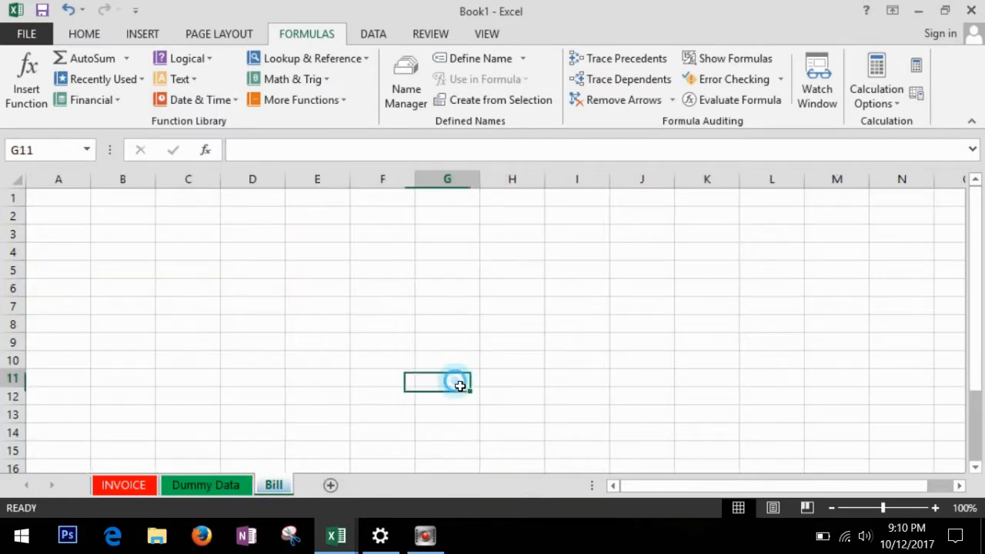
click(333, 484)
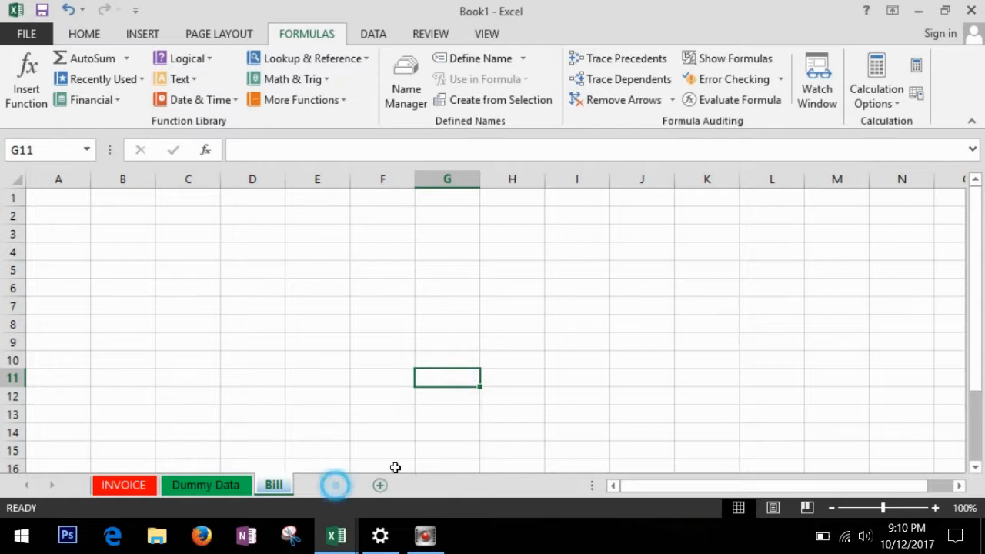
click(513, 363)
click(257, 344)
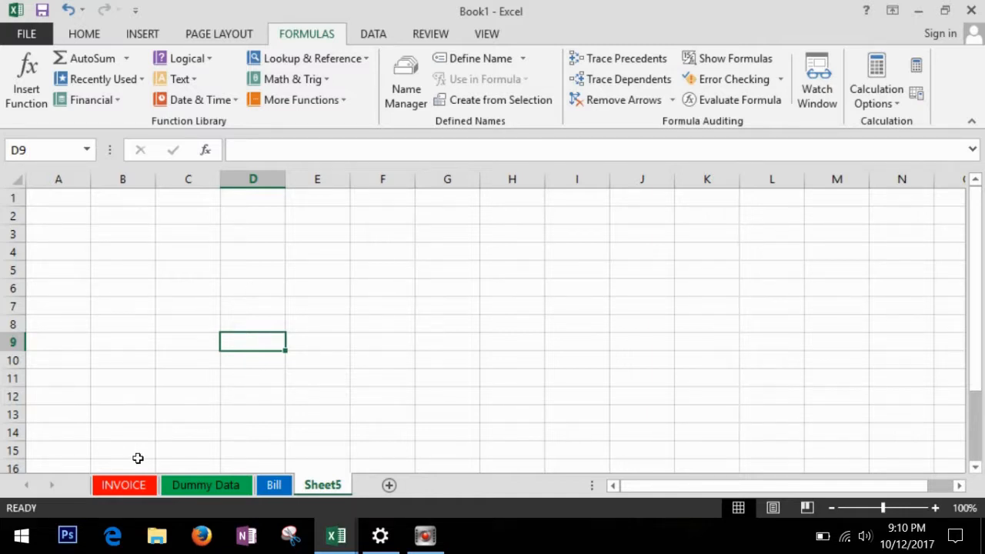
click(195, 482)
click(273, 485)
click(297, 485)
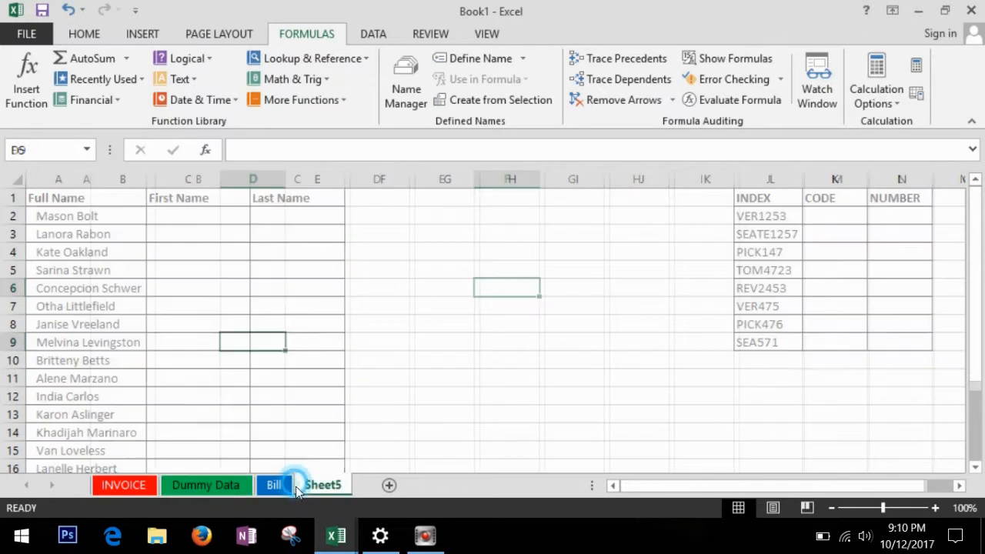
click(455, 286)
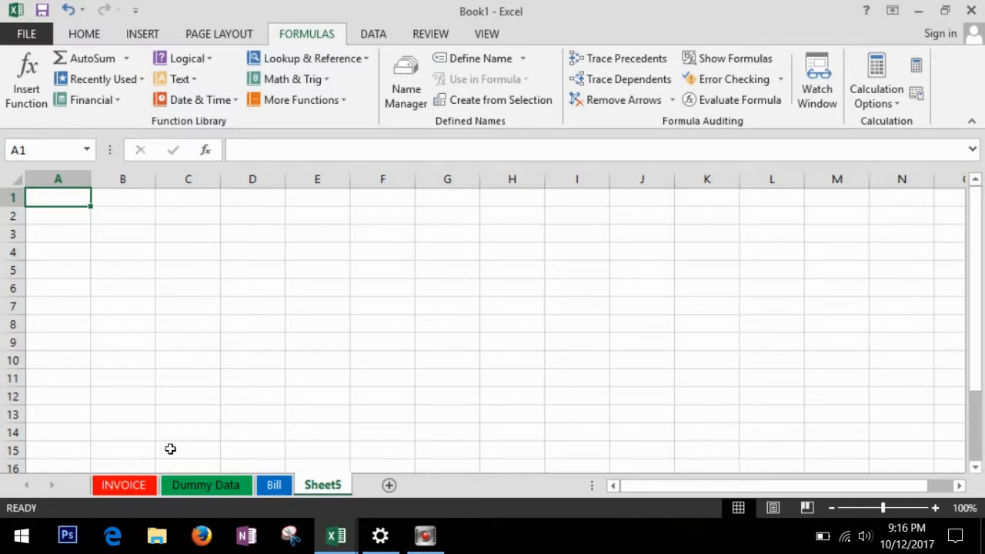
On the INVOICE sheet, check Lipton Tea's item, quantity, price and Total cells.
click(124, 486)
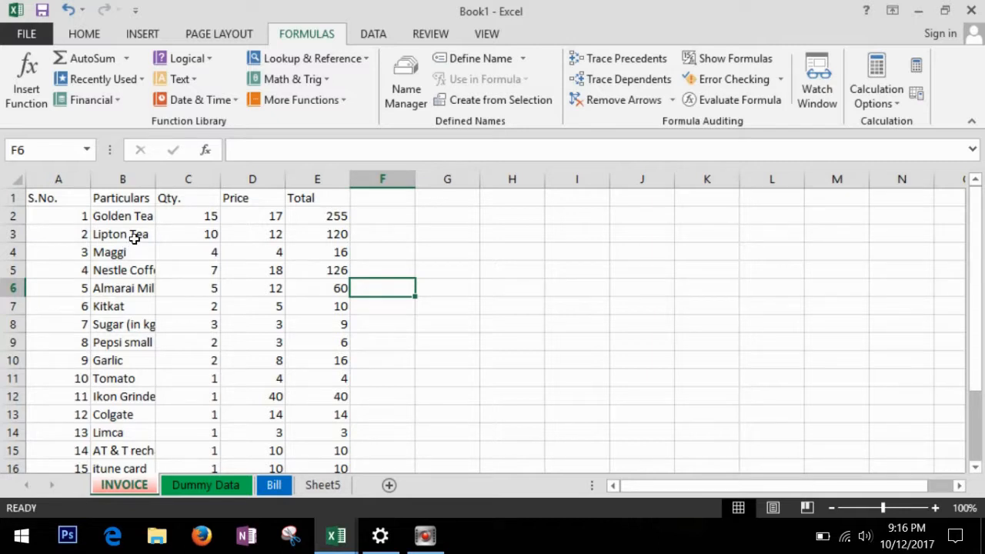
click(134, 235)
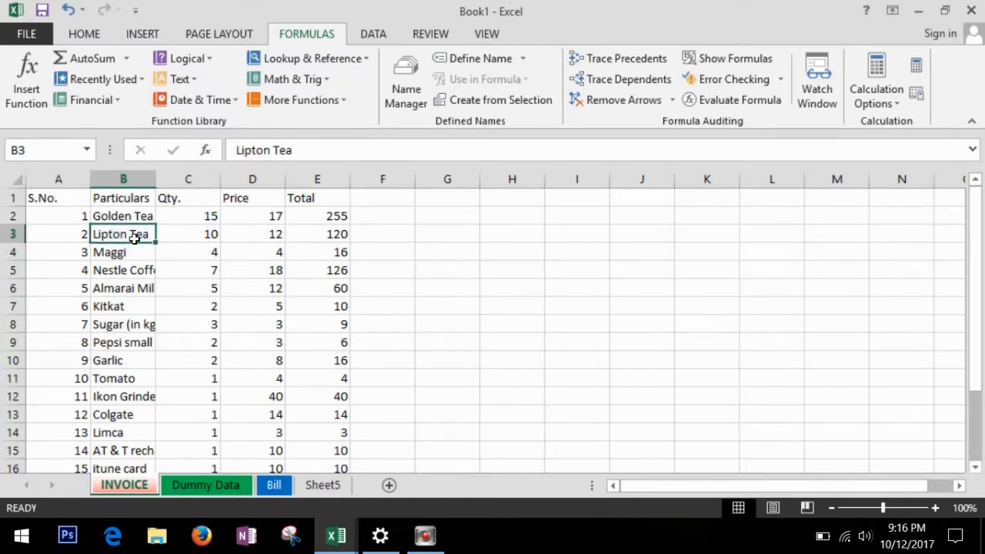
click(197, 242)
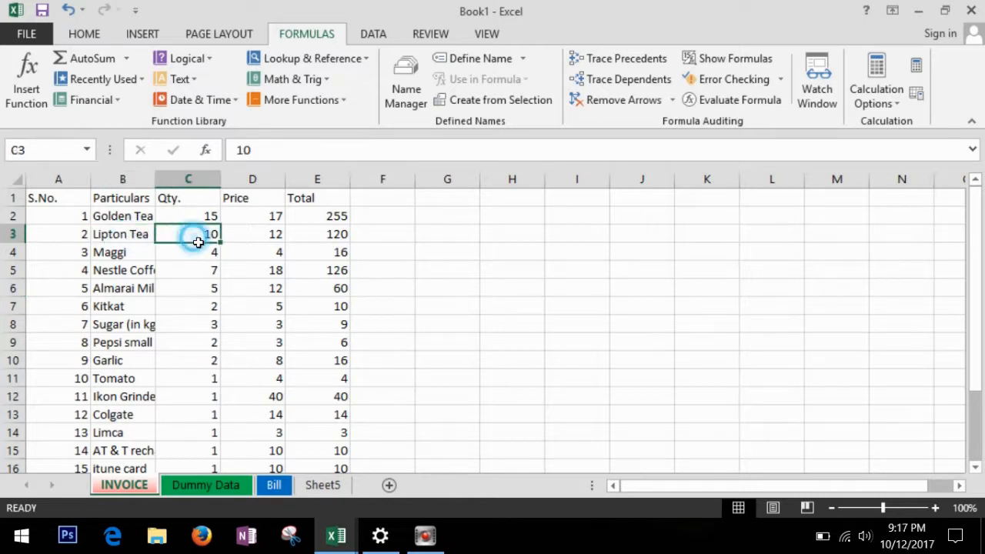
click(274, 238)
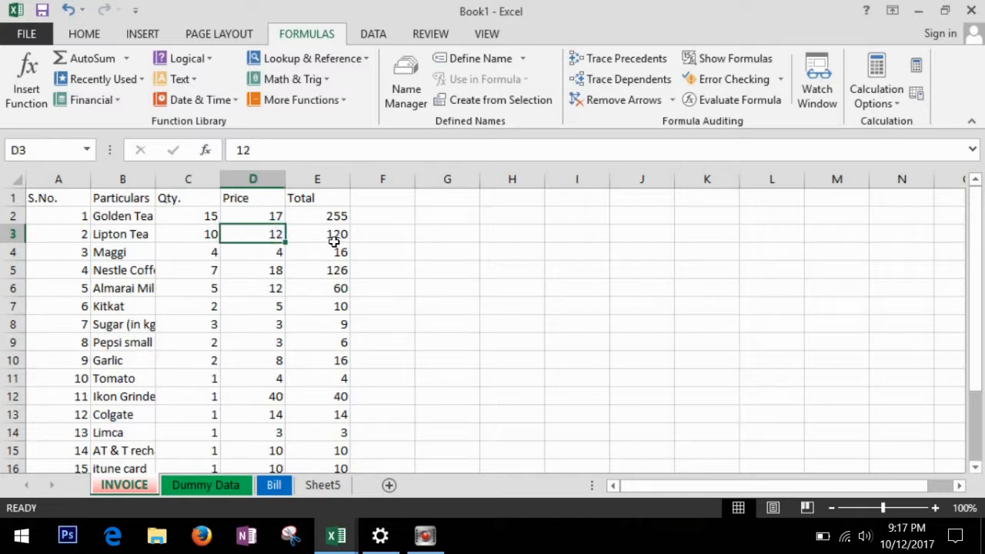
click(333, 242)
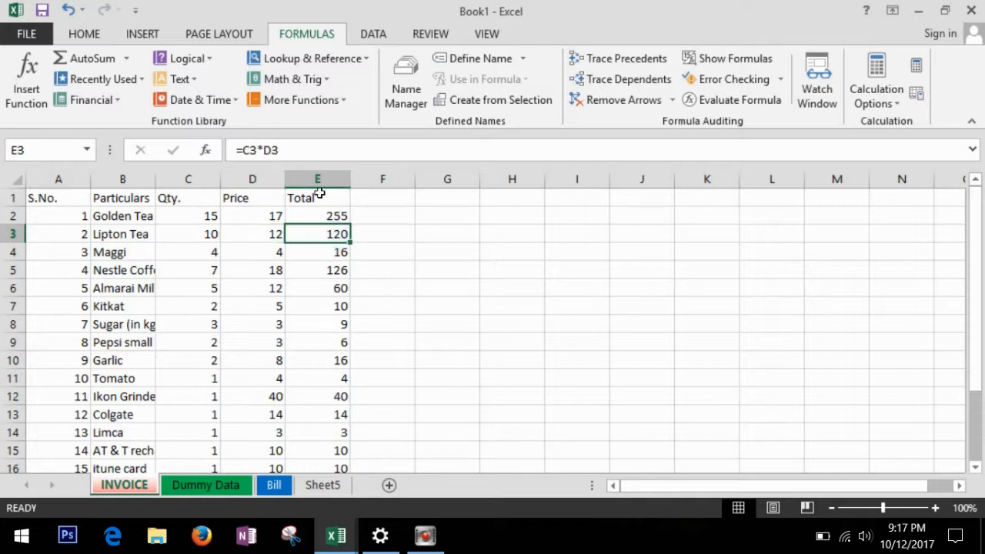
Inspect E3's =C3*D3 formula in the formula bar, leaving it unchanged.
click(301, 151)
drag(302, 151, 237, 150)
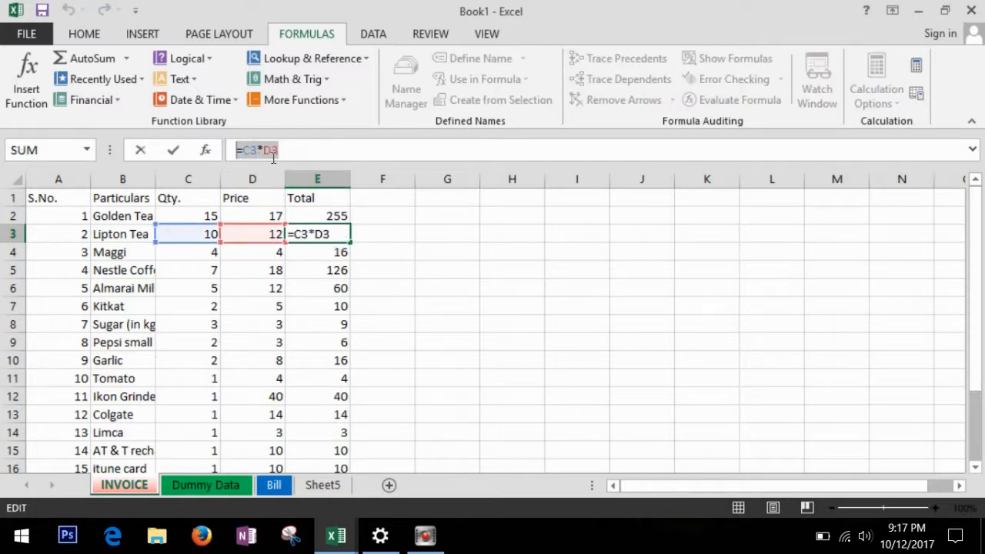
click(298, 154)
click(396, 233)
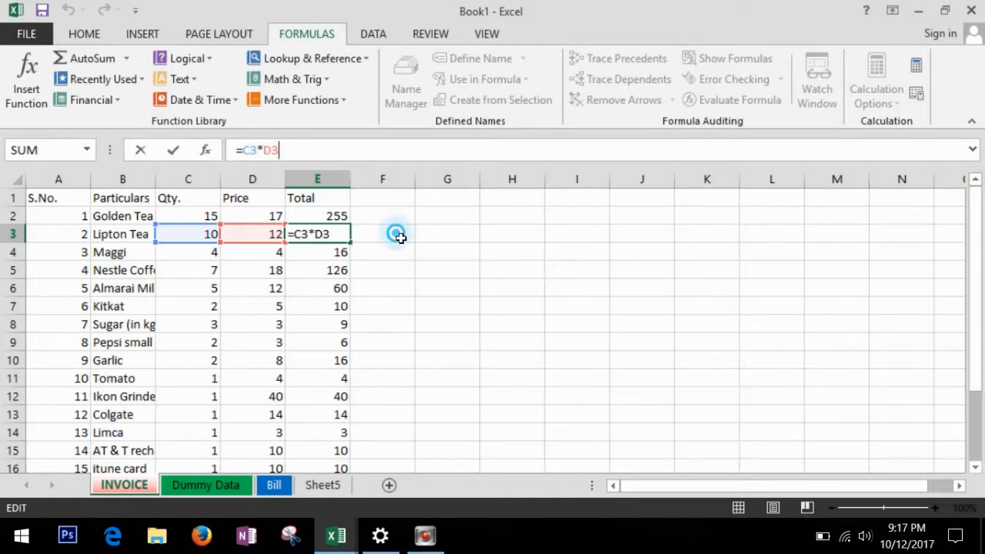
click(335, 237)
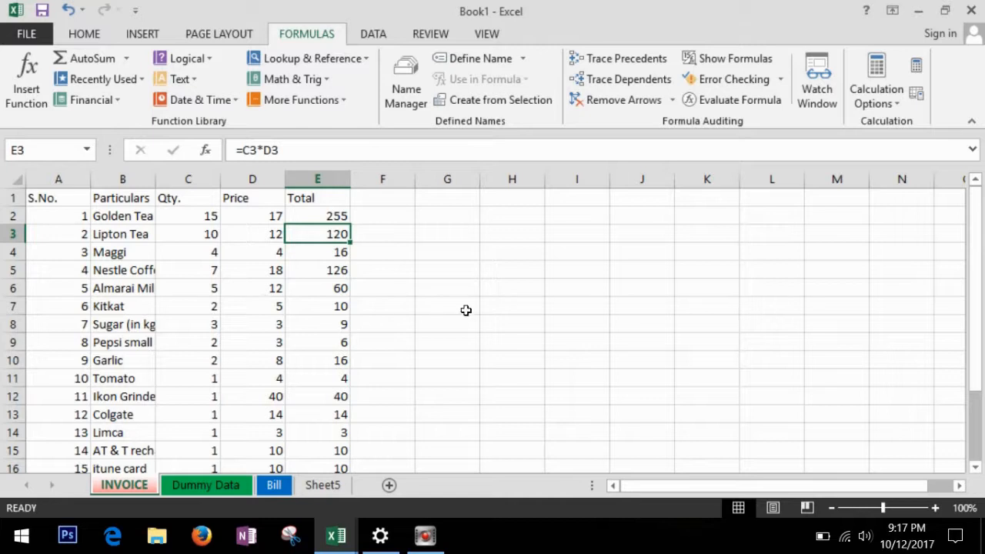
click(436, 310)
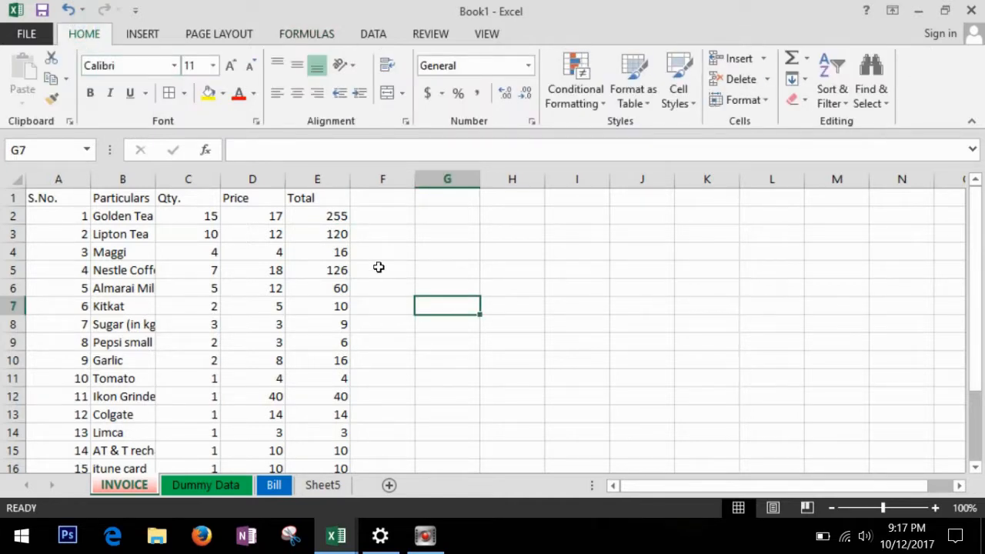
scroll(379, 267, down, 2)
scroll(379, 267, up, 2)
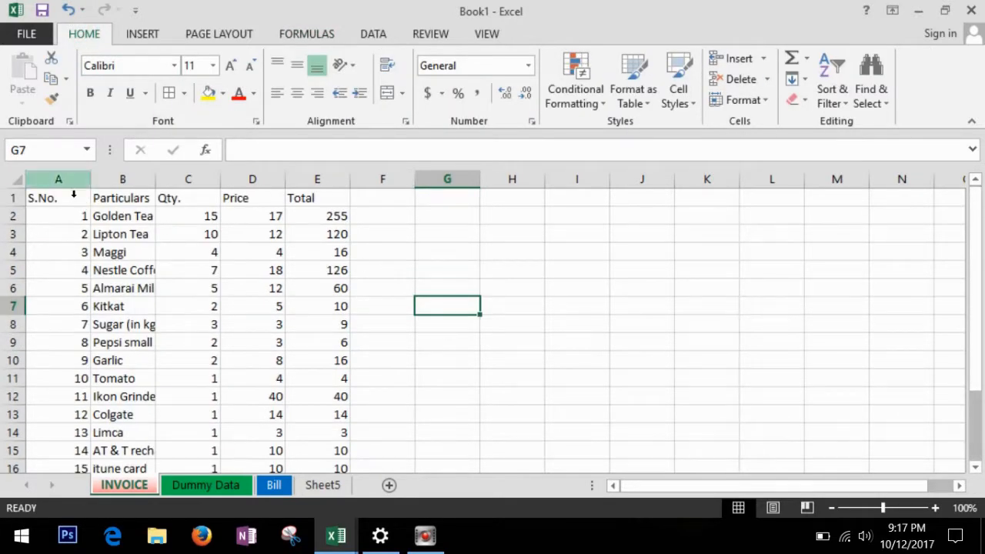
Apply All Borders to the invoice table, centre its contents, and widen column B.
drag(70, 202, 337, 445)
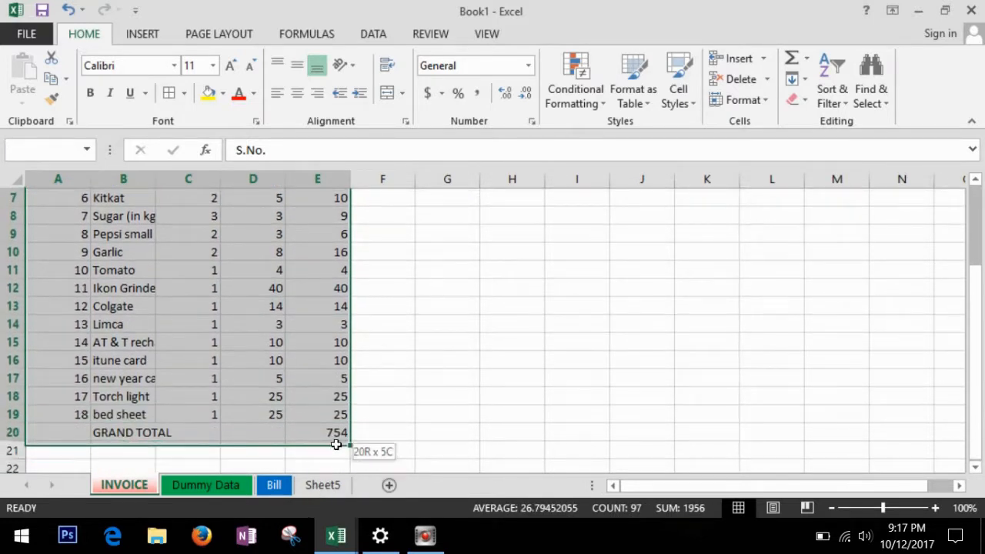
click(185, 93)
click(201, 246)
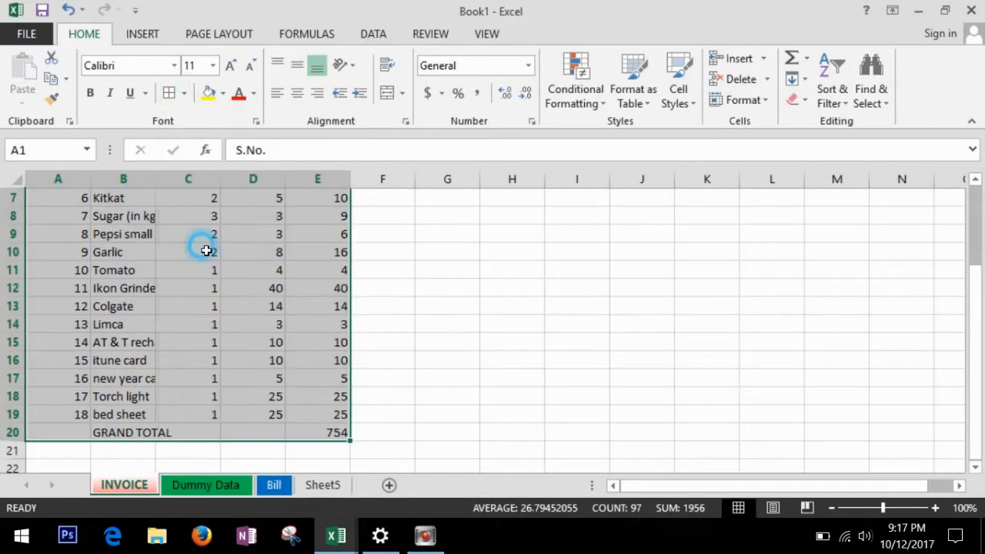
scroll(205, 246, up, 2)
click(299, 94)
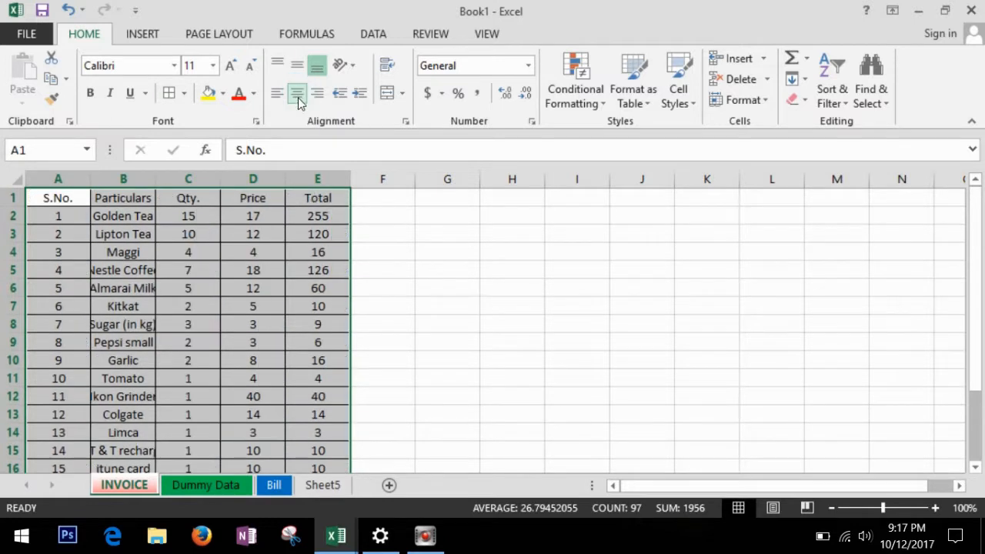
click(143, 179)
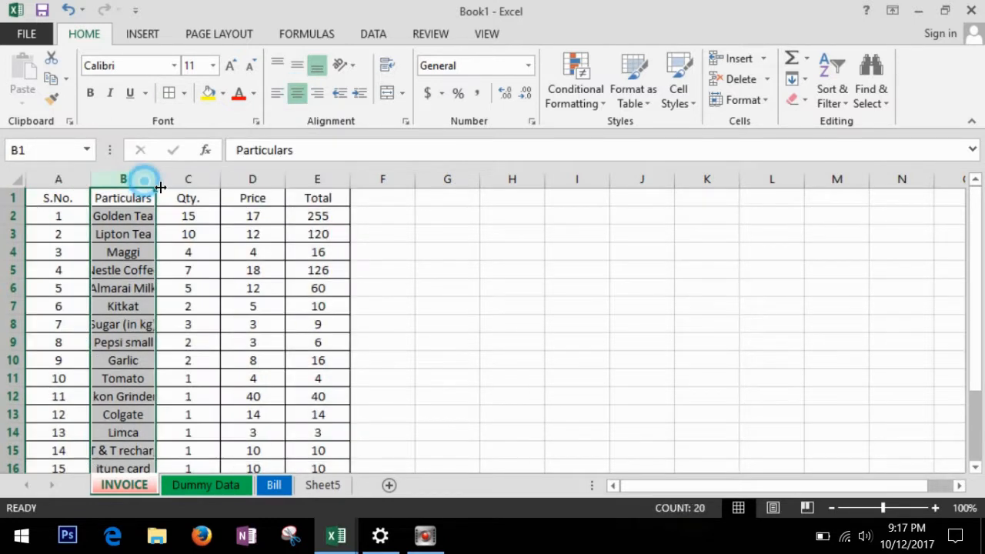
drag(159, 189, 207, 188)
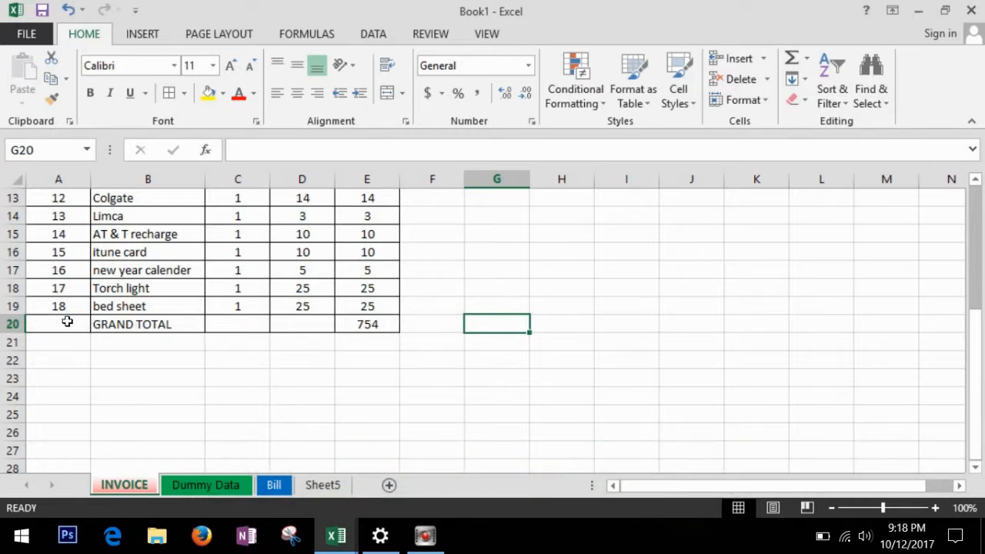
Insert a blank row above the GRAND TOTAL row.
click(13, 308)
key(Down)
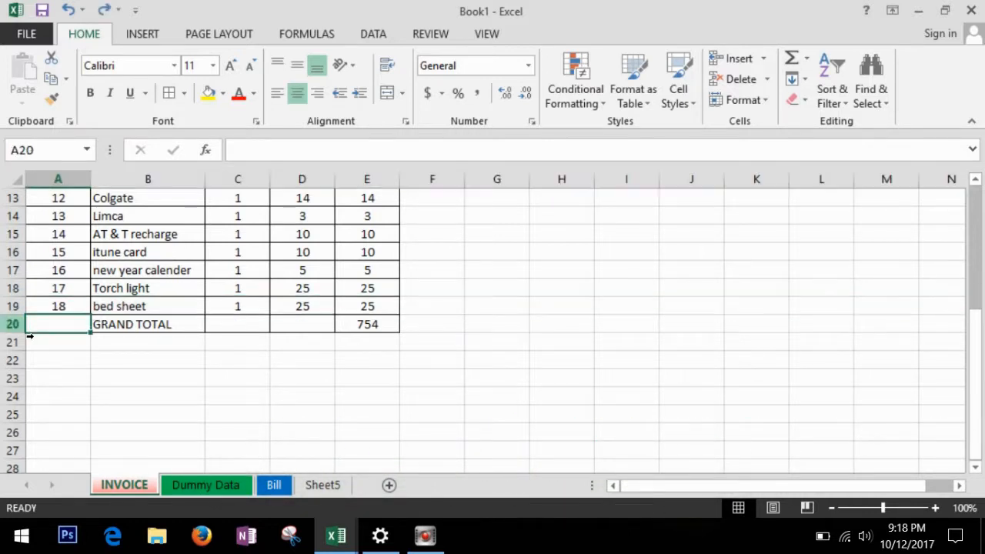
right_click(20, 326)
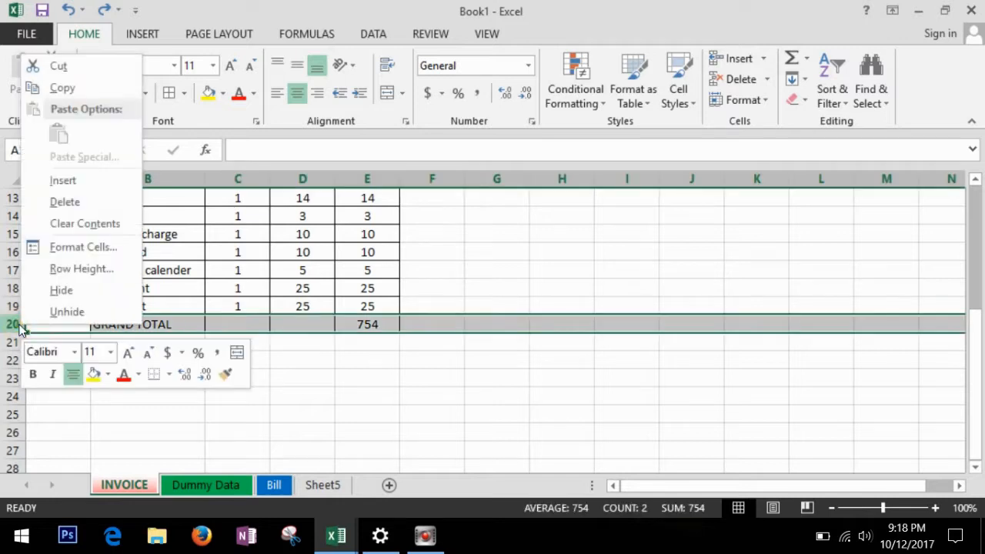
click(80, 181)
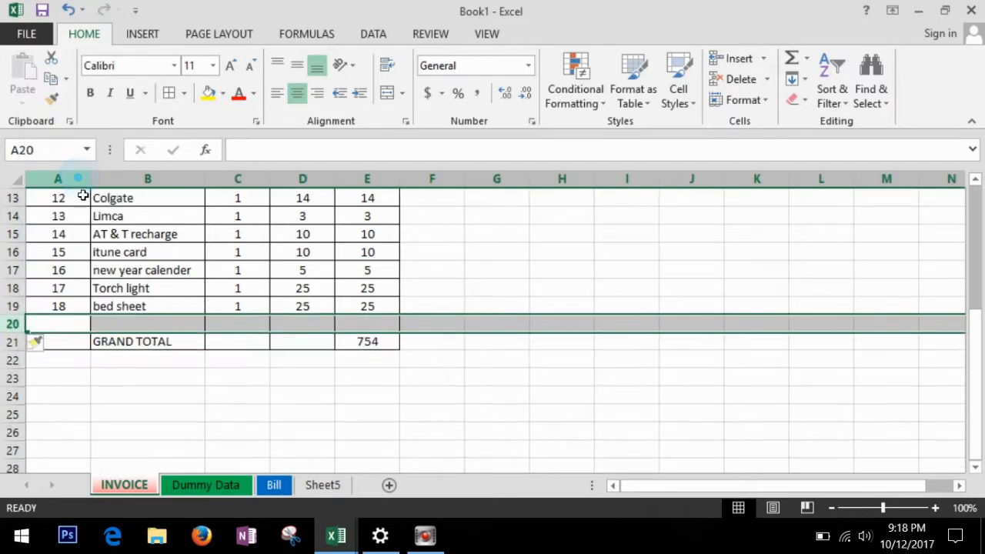
Fill the new row with serial 19, item ABC, quantity 1 and price 45.
click(66, 326)
text(19)
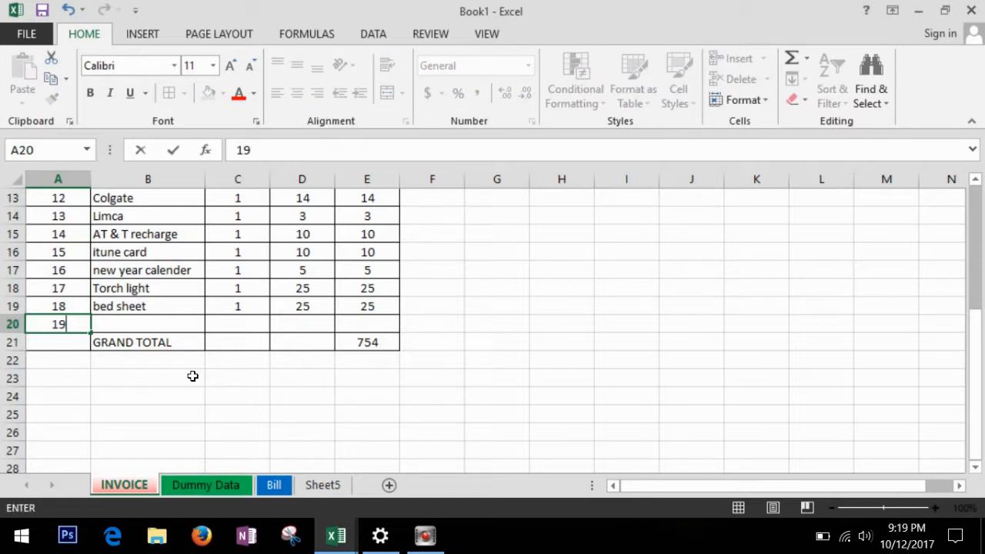
key(Tab)
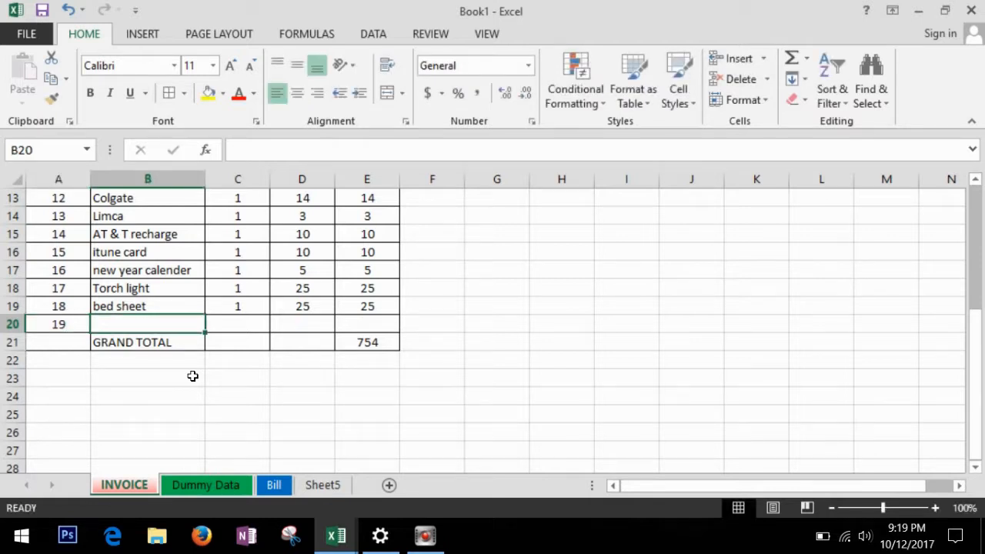
text(ABC)
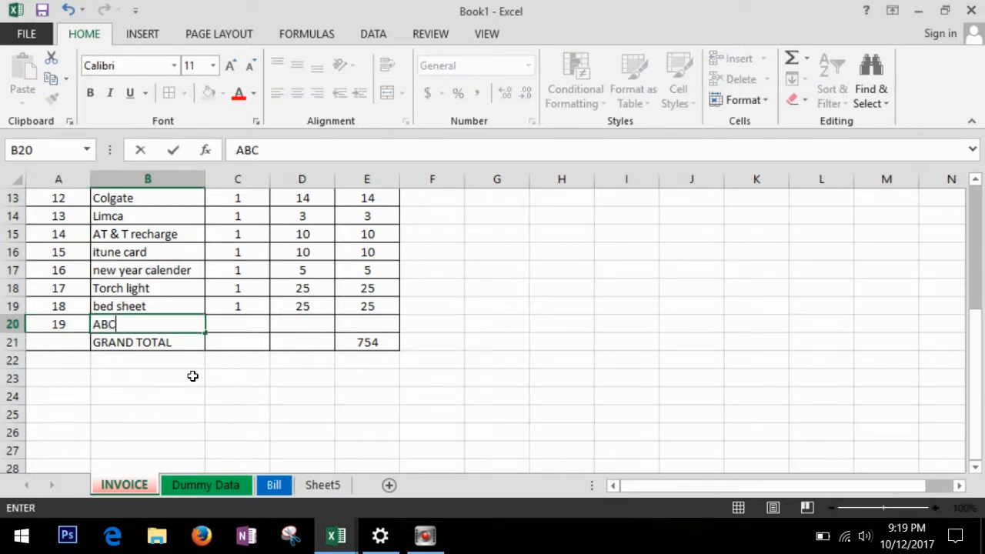
key(Tab)
text(1)
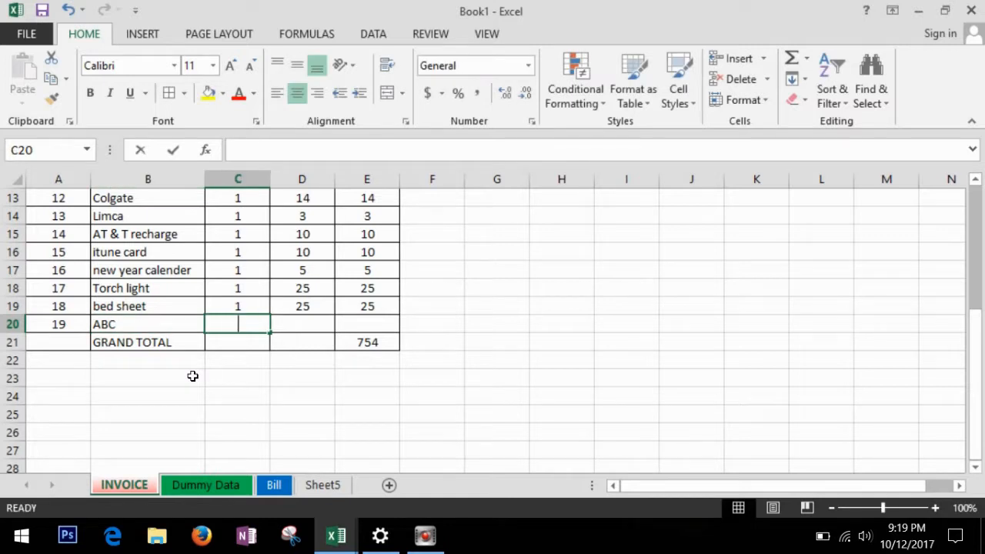
key(Tab)
text(45)
key(Tab)
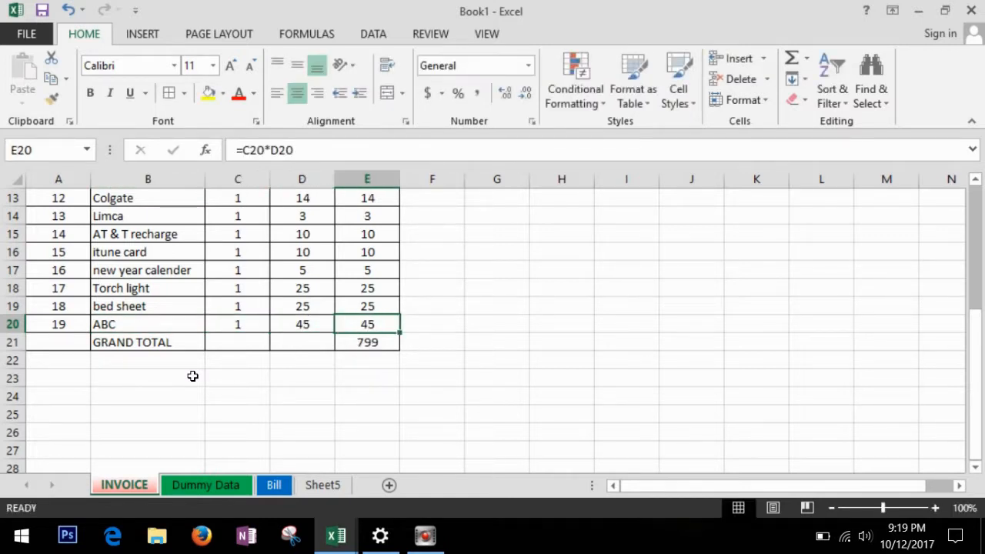
click(465, 333)
scroll(465, 332, up, 4)
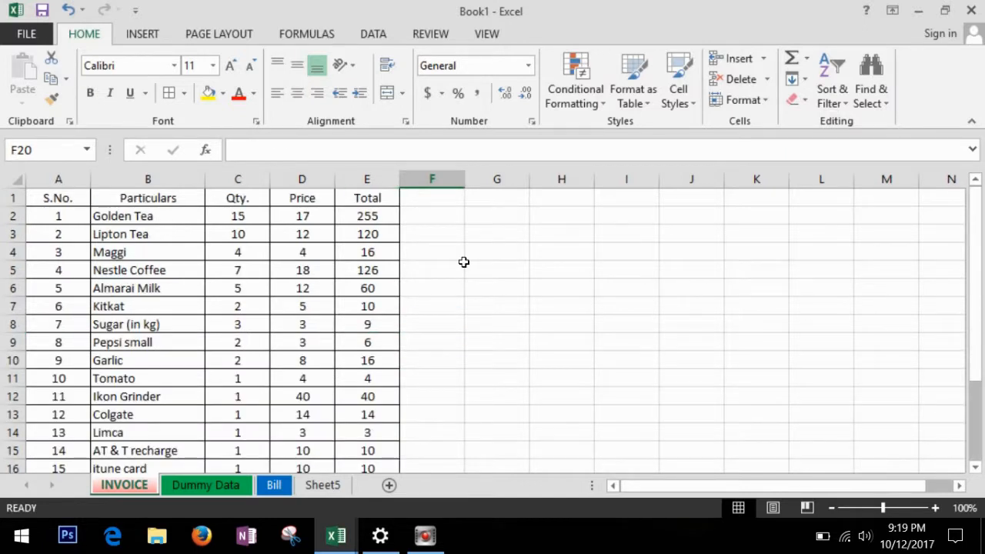
Insert an empty column before the Total column.
click(368, 185)
right_click(362, 182)
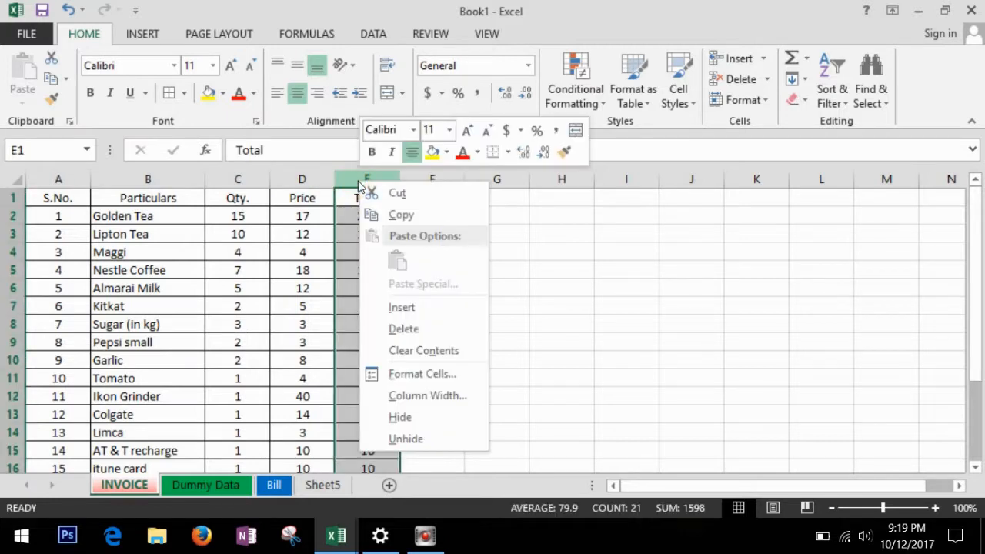
click(404, 307)
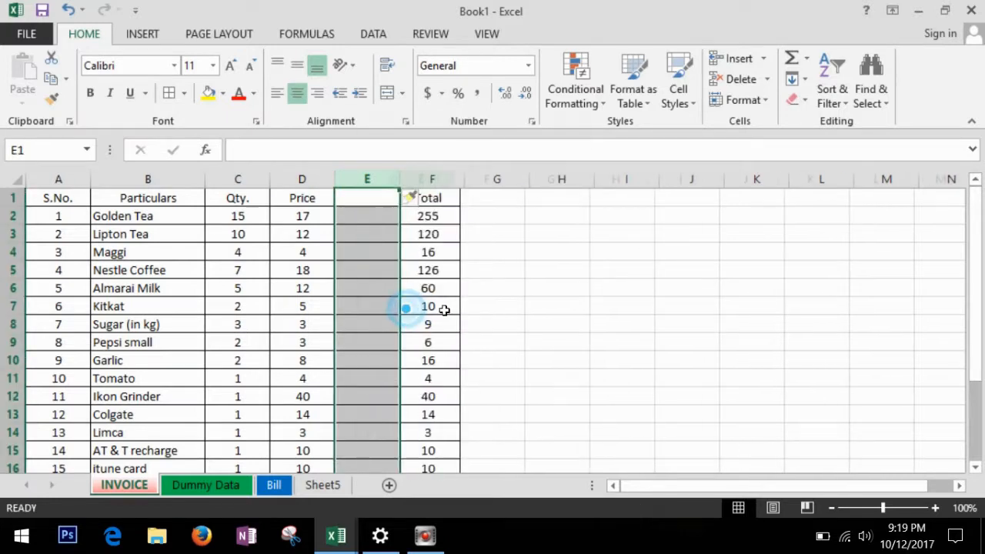
click(540, 291)
click(379, 233)
scroll(384, 239, down, 5)
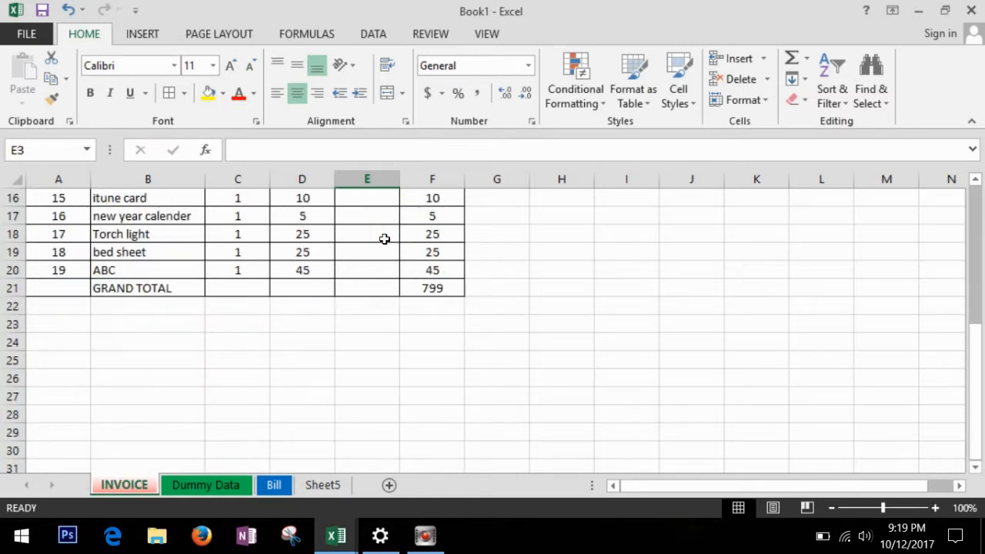
scroll(384, 239, up, 5)
Head the new column E with 'Discount'.
click(385, 198)
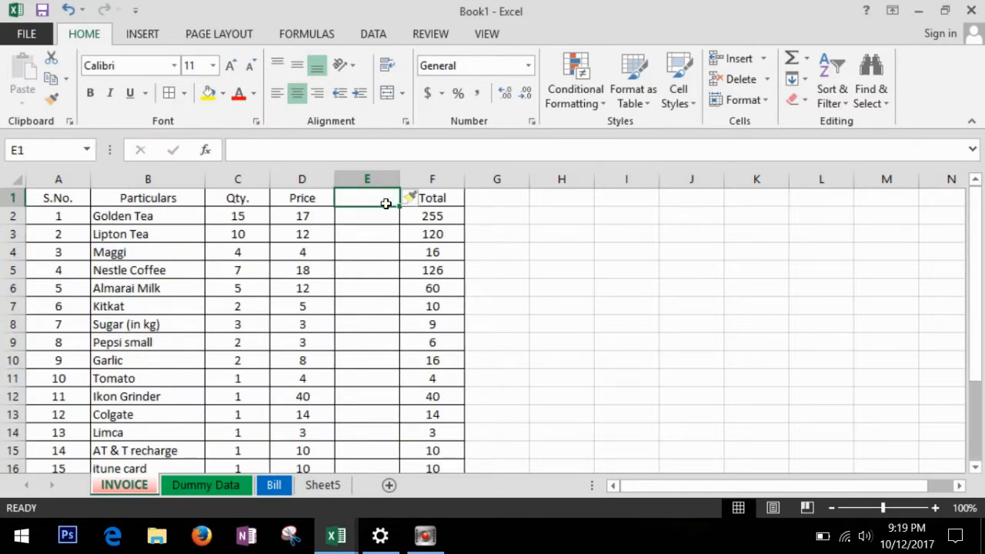
text(Discount)
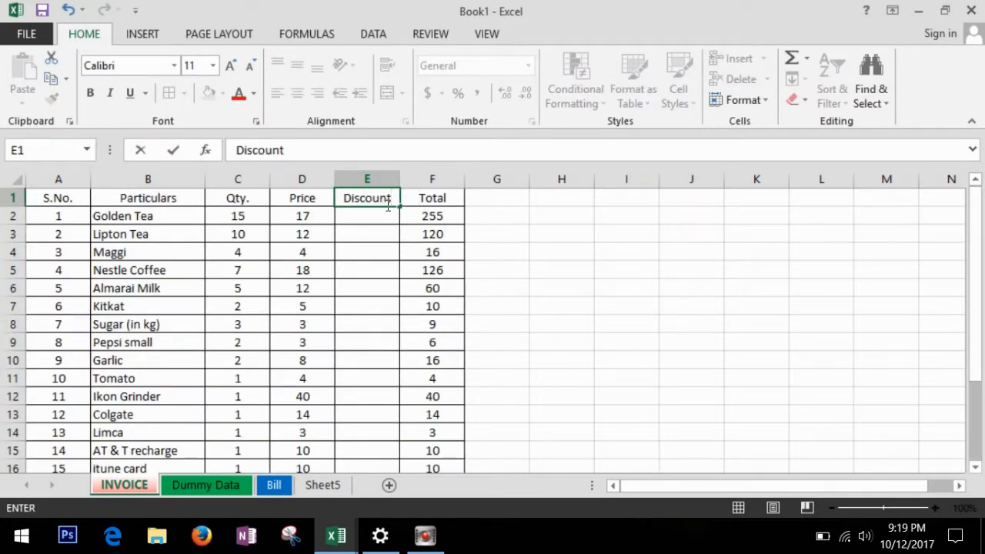
click(510, 252)
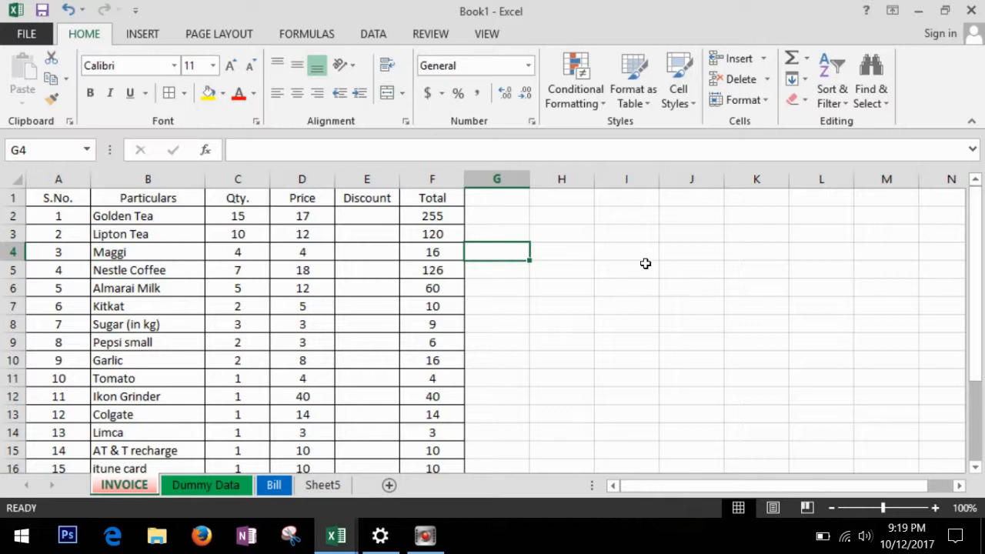
click(690, 257)
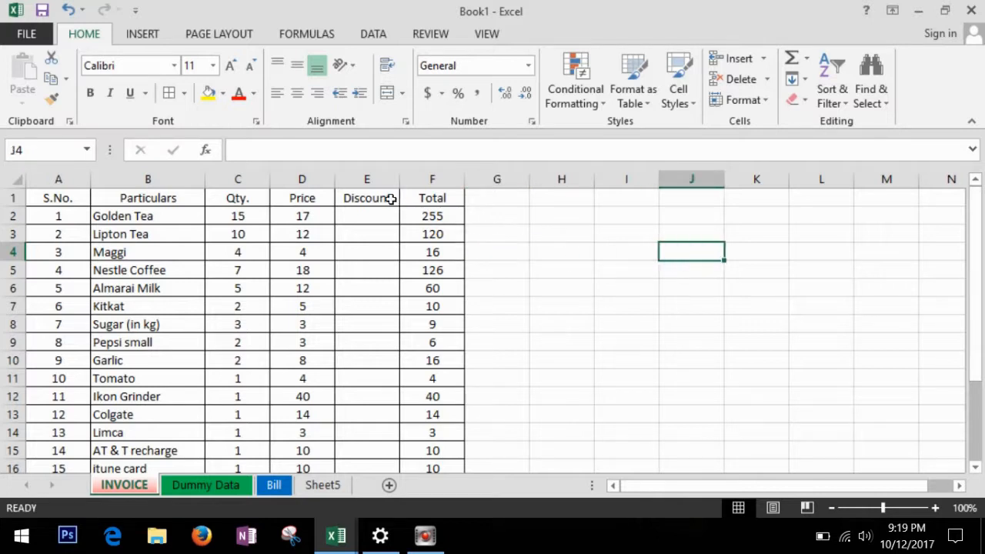
click(378, 182)
Delete the Discount column from the invoice table.
right_click(377, 182)
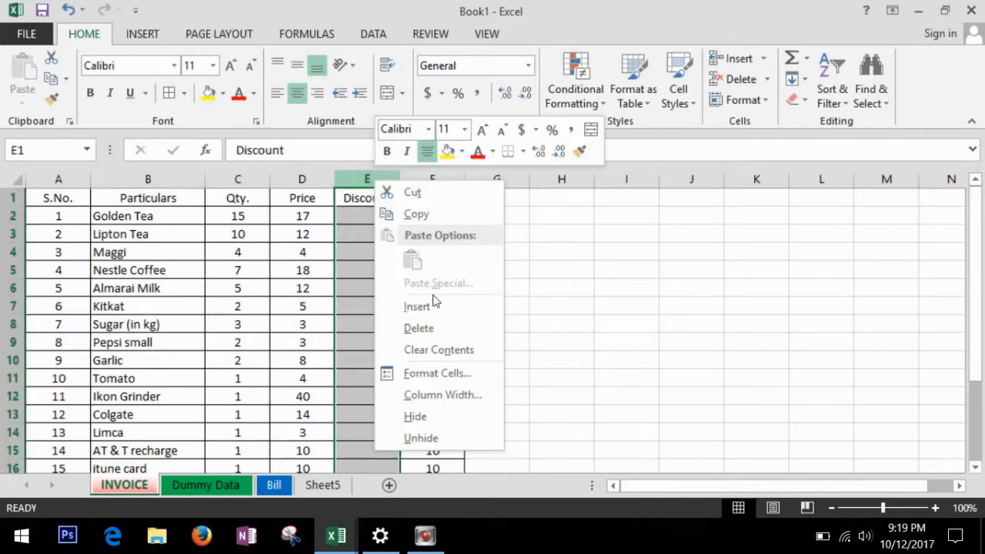
click(451, 329)
scroll(551, 328, down, 1)
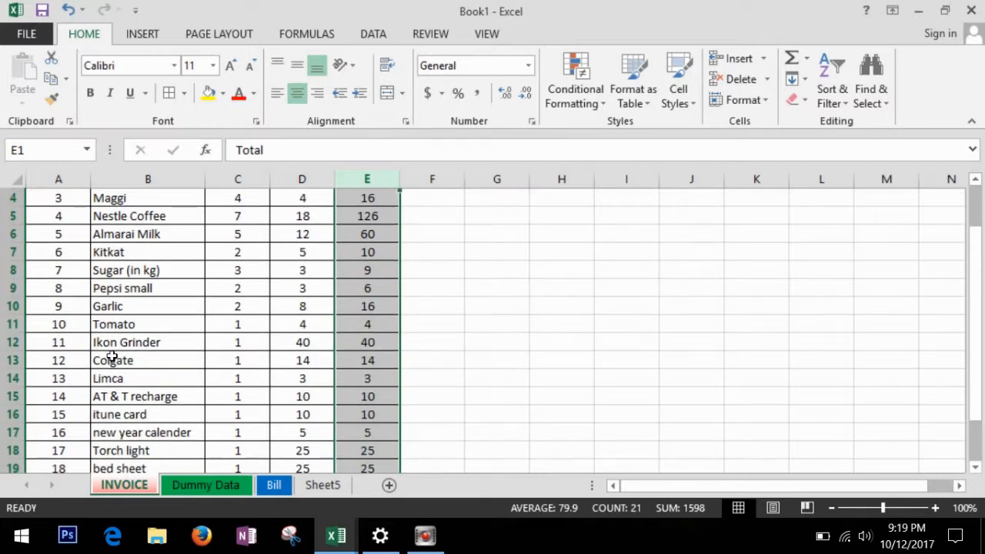
scroll(112, 356, down, 2)
Delete the Colgate row from the invoice.
click(16, 252)
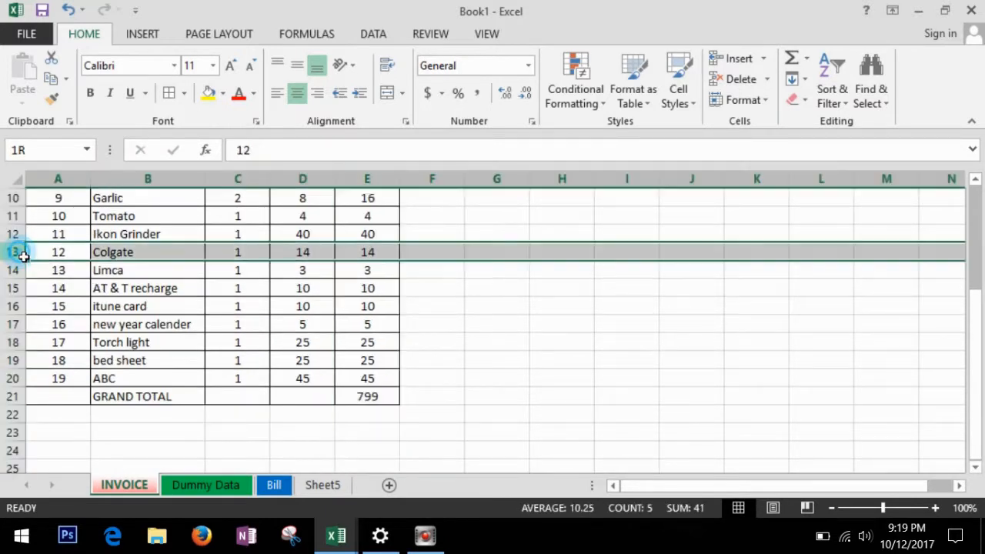
right_click(16, 252)
click(84, 394)
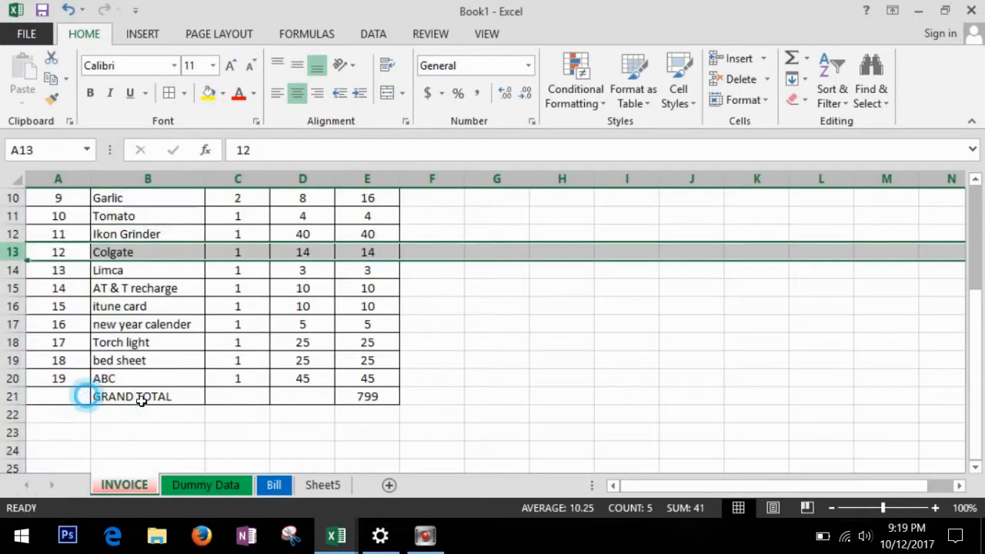
click(528, 383)
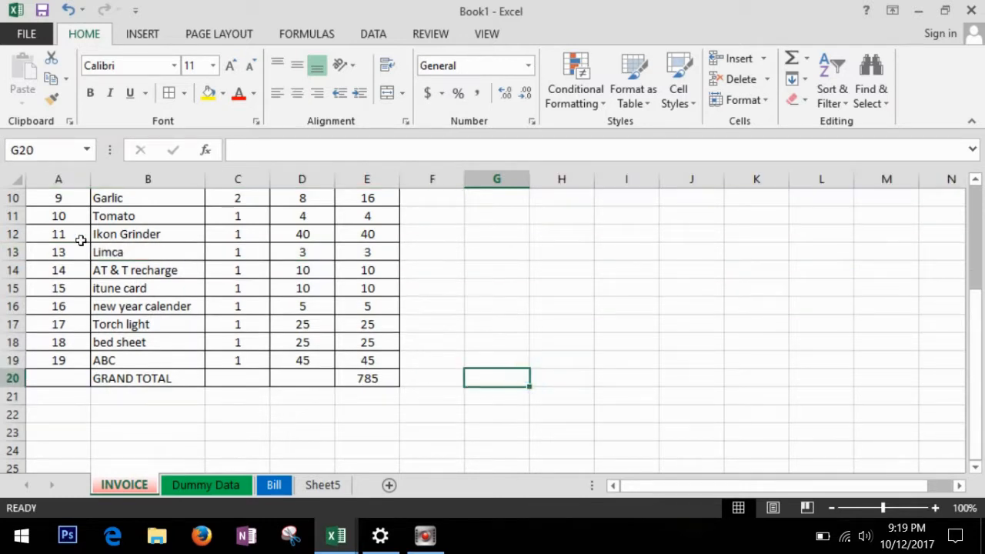
Refill the serial numbers 10 to 18 down column A.
drag(80, 217, 93, 363)
click(496, 216)
scroll(307, 231, up, 3)
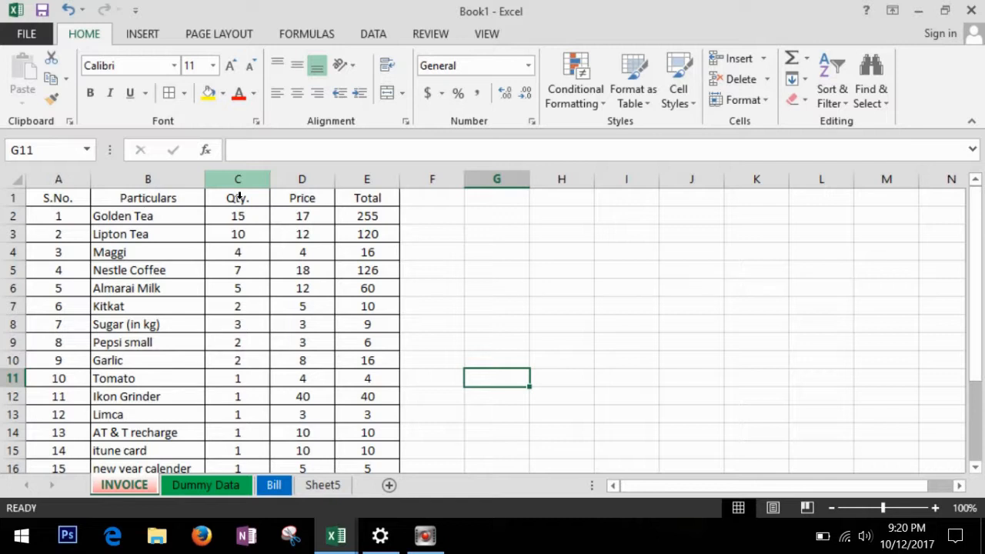
right_click(231, 184)
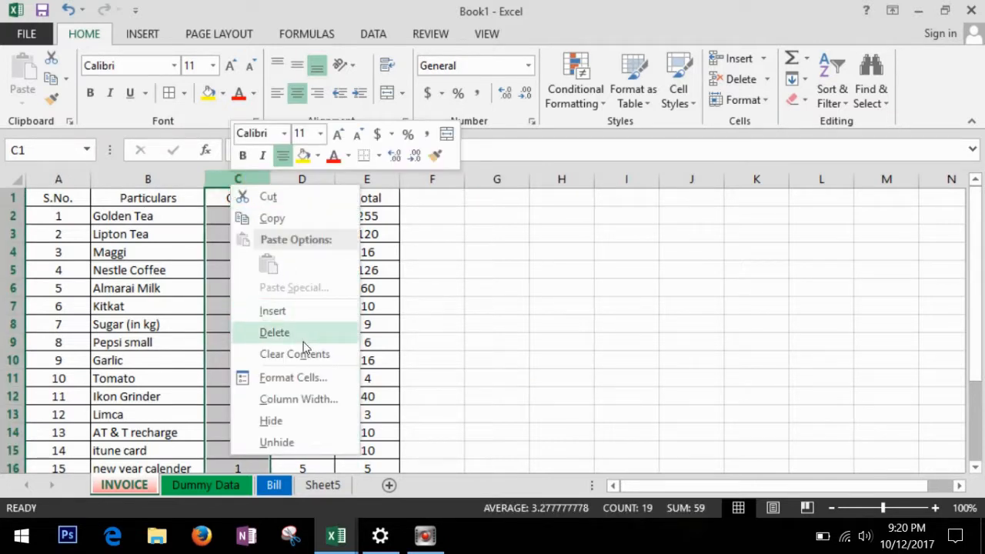
click(307, 448)
click(529, 286)
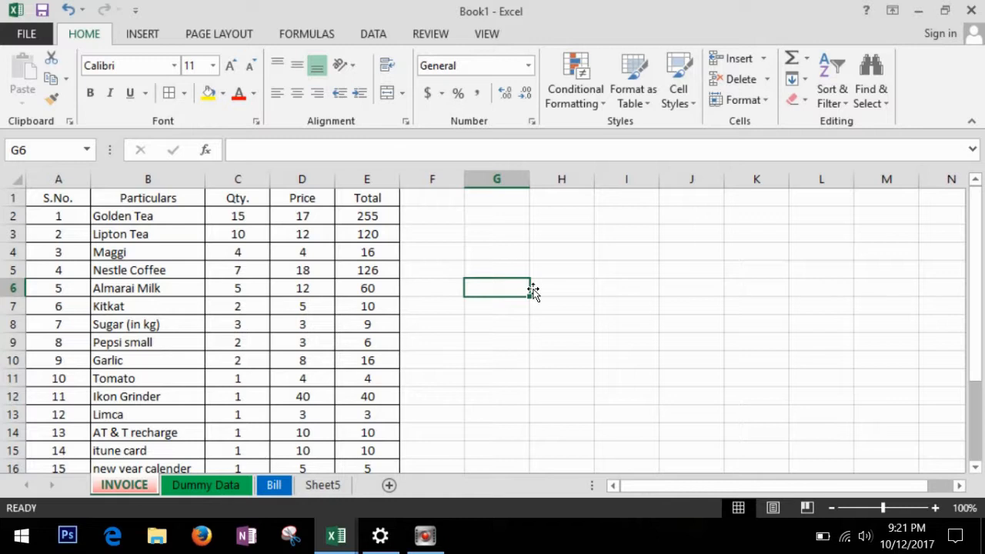
key(ctrl+Page_Down)
Copy the INDEX, CODE and NUMBER table in J1:L9.
drag(710, 488, 937, 500)
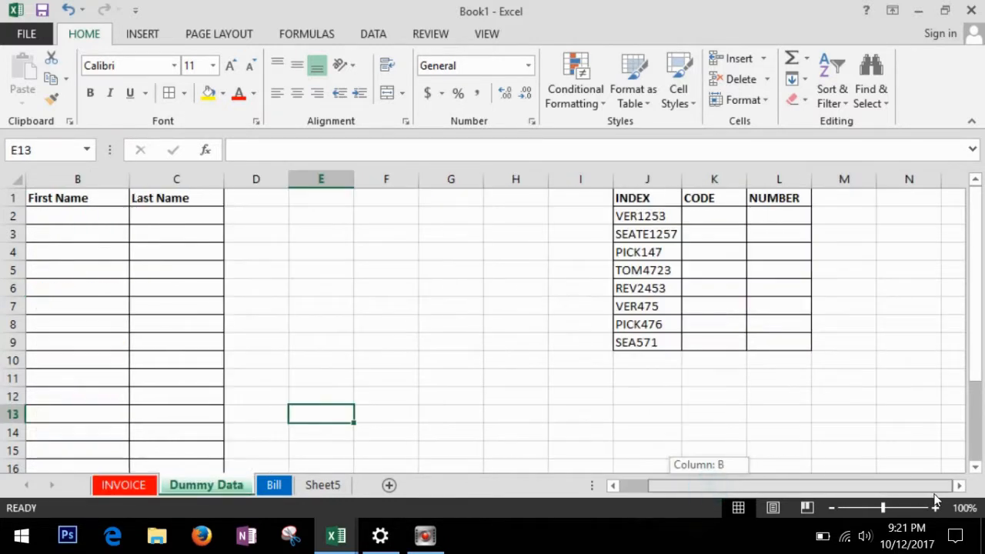
click(868, 287)
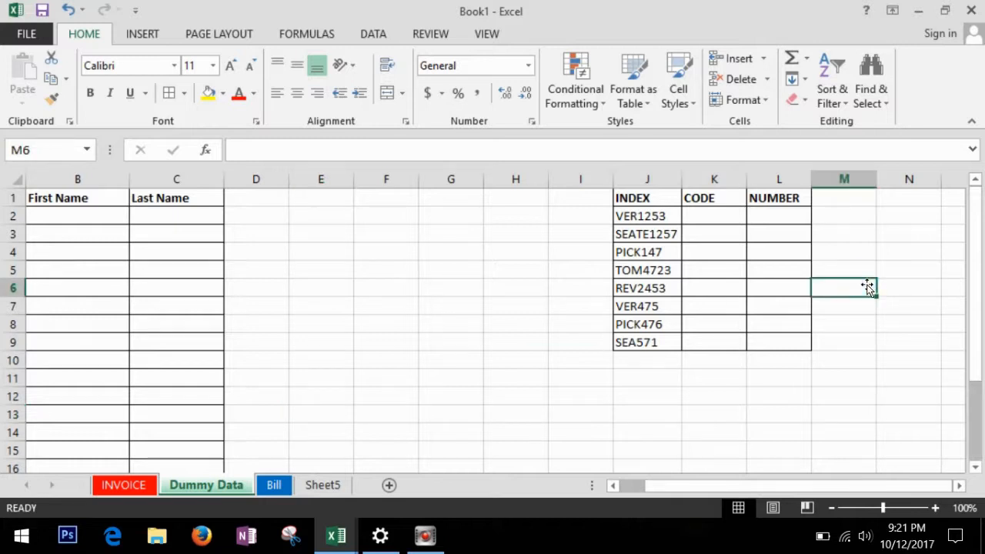
key(Right)
key(Right)
key(Right)
key(Right)
key(Right)
key(Right)
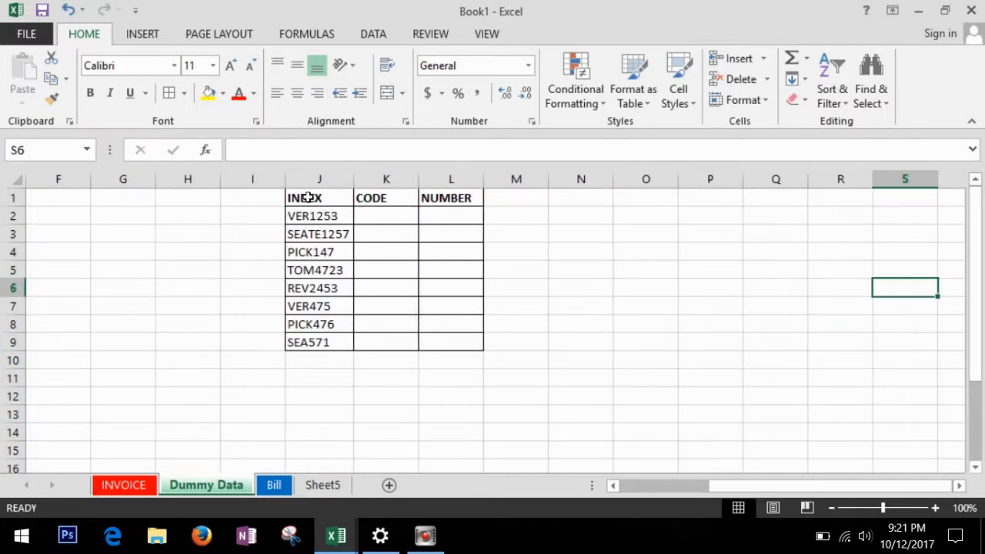
drag(308, 198, 451, 340)
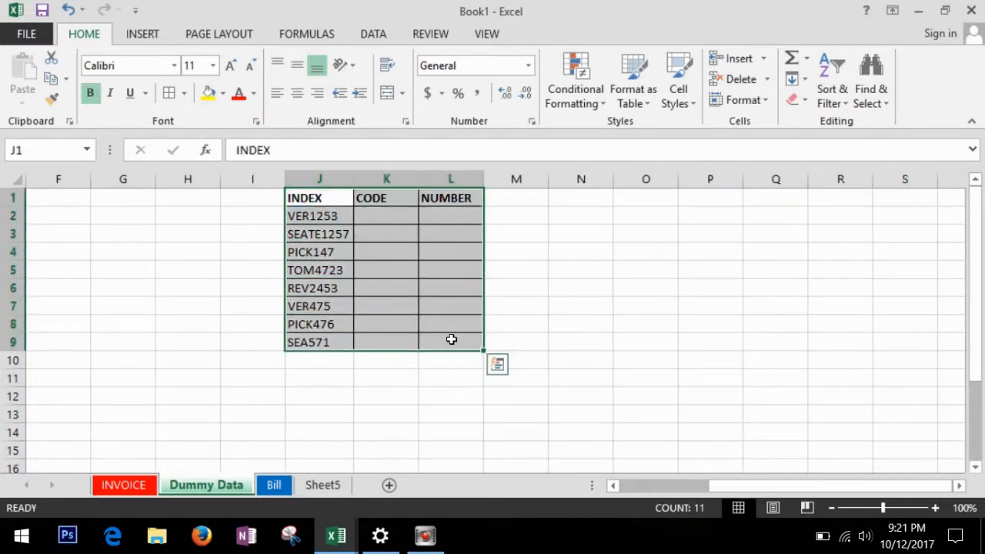
right_click(397, 289)
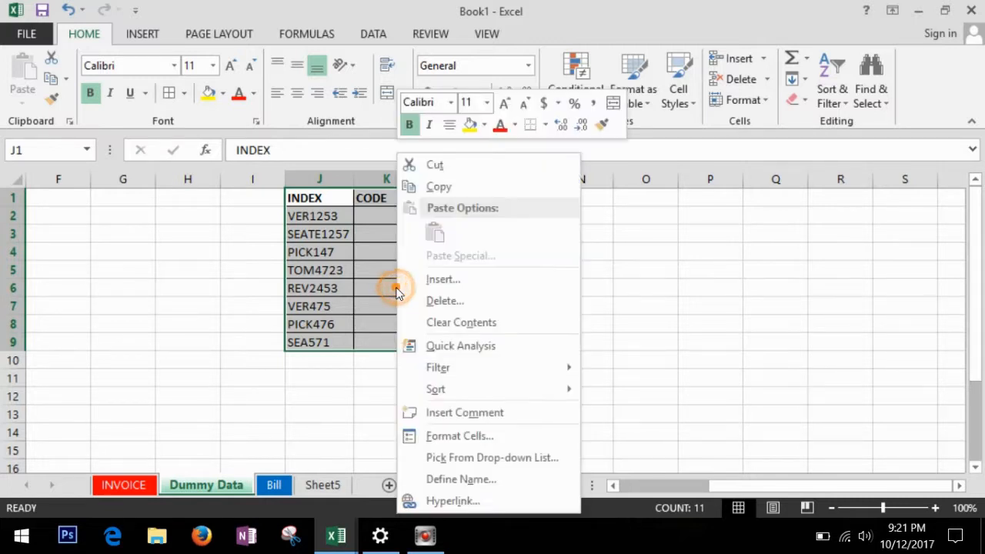
click(470, 189)
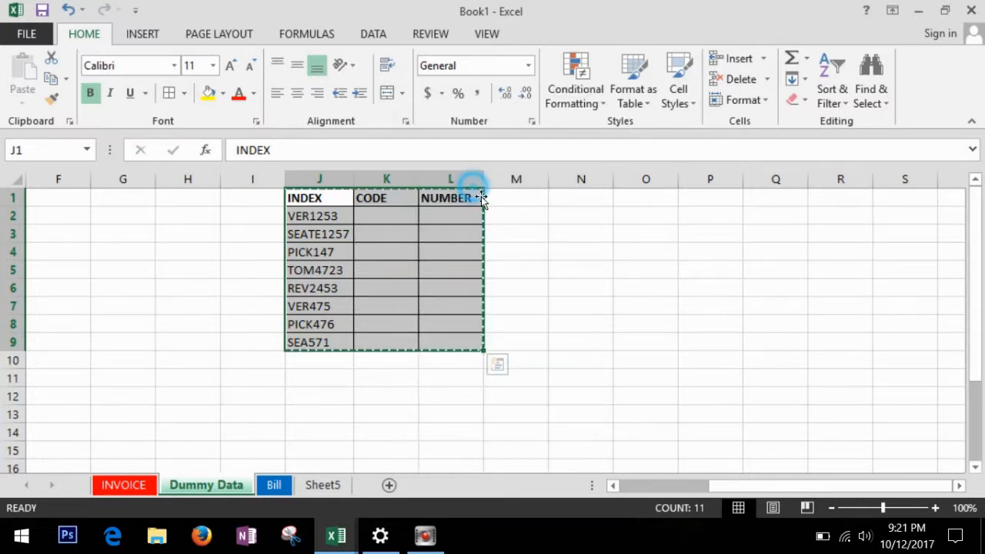
Paste the table transposed starting at cell N1.
right_click(602, 203)
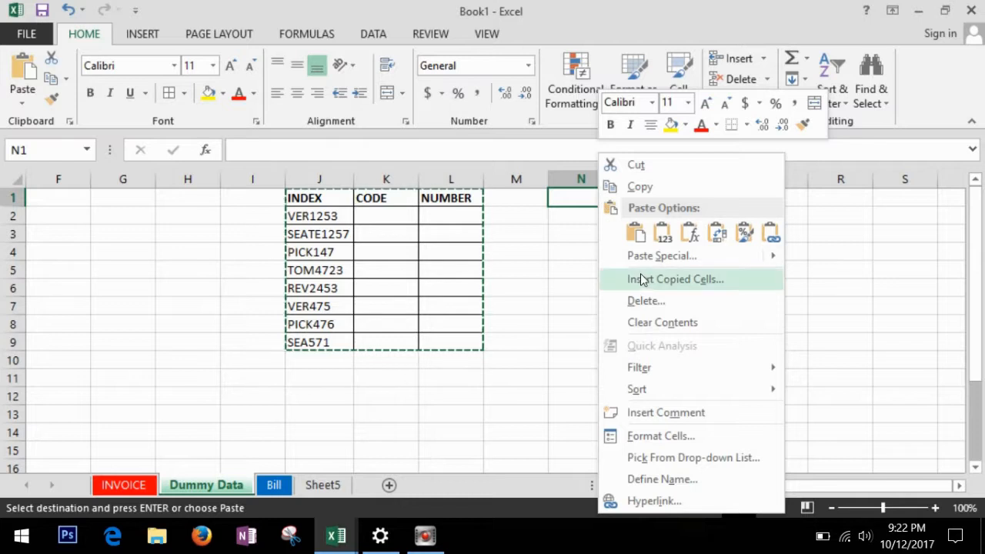
click(717, 235)
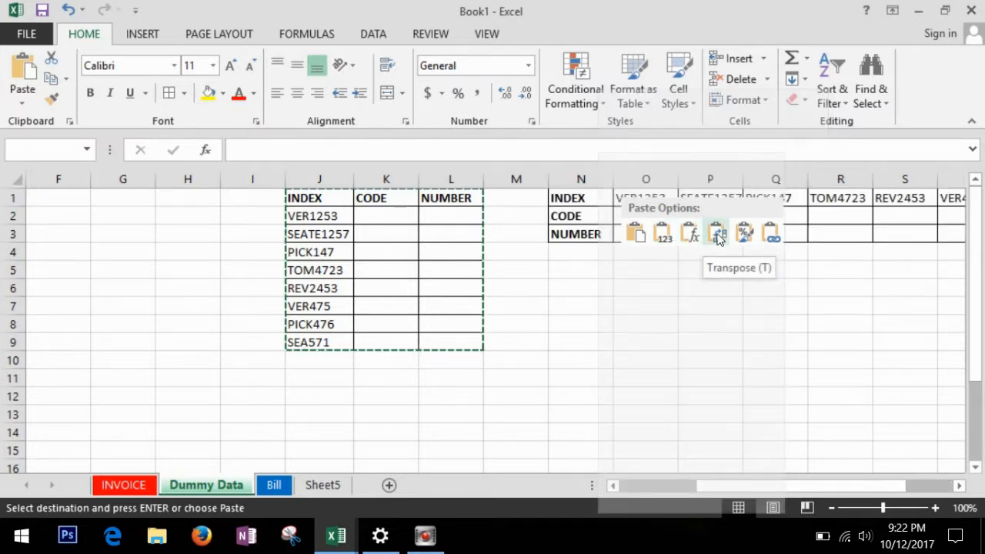
click(718, 235)
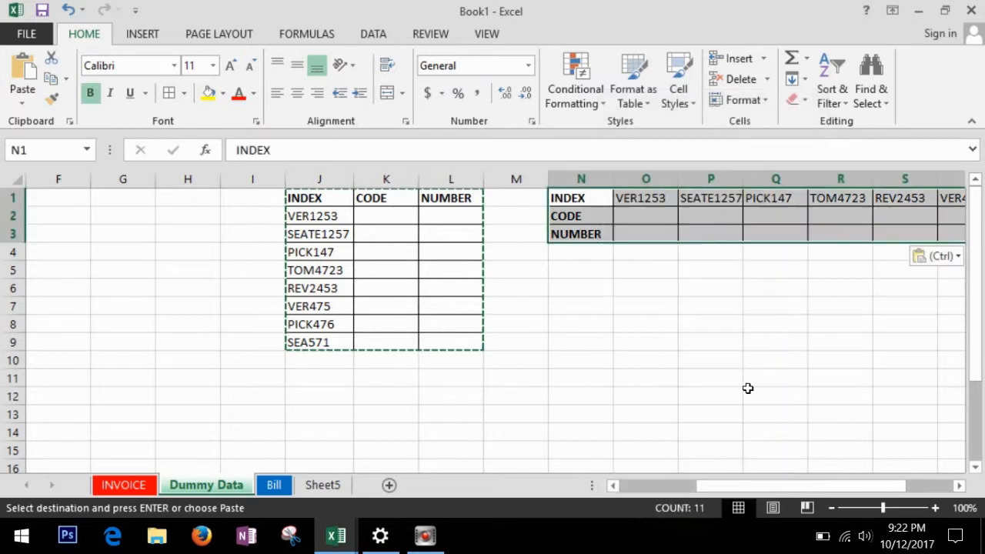
drag(724, 491, 735, 488)
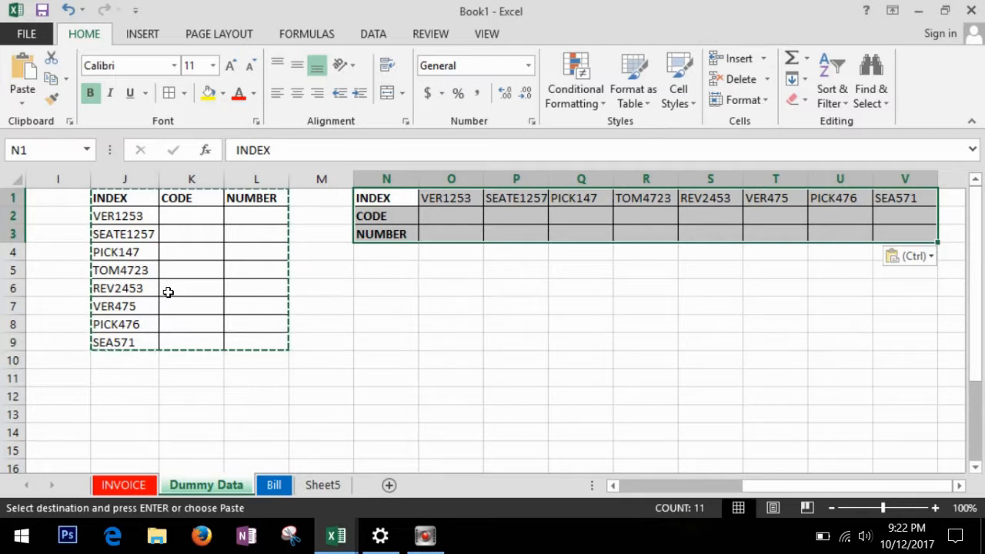
click(386, 324)
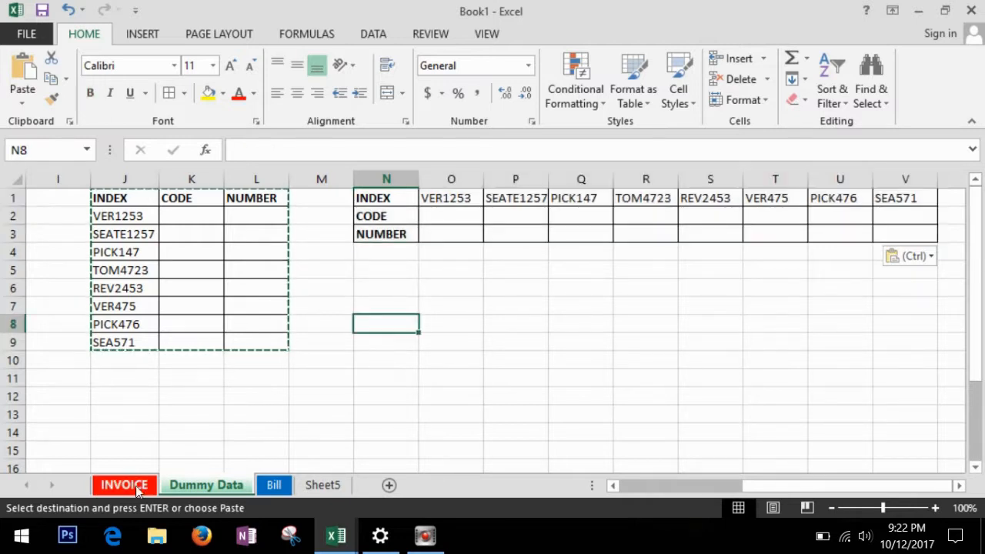
Return to the INVOICE sheet and scroll down to the GRAND TOTAL row.
click(123, 485)
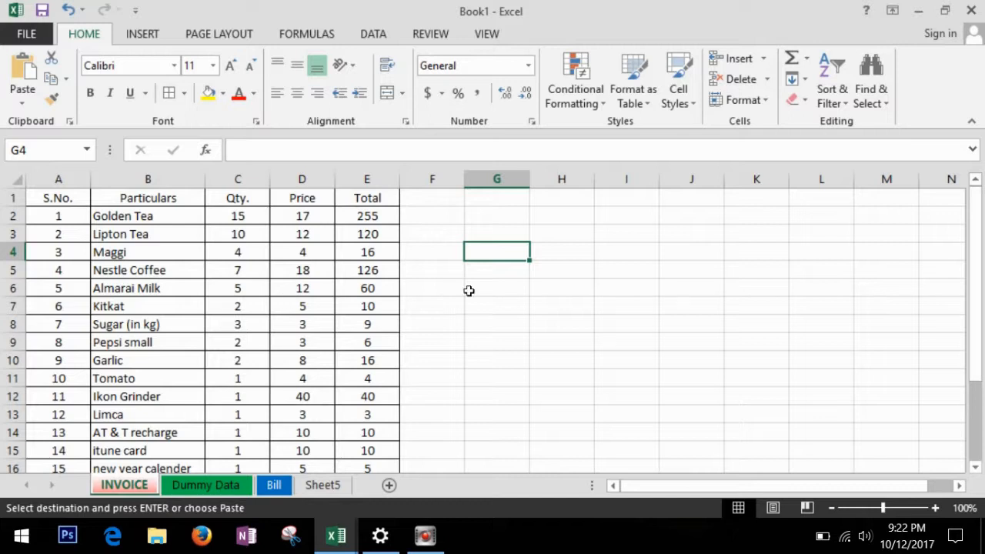
click(502, 287)
click(137, 315)
scroll(143, 316, down, 3)
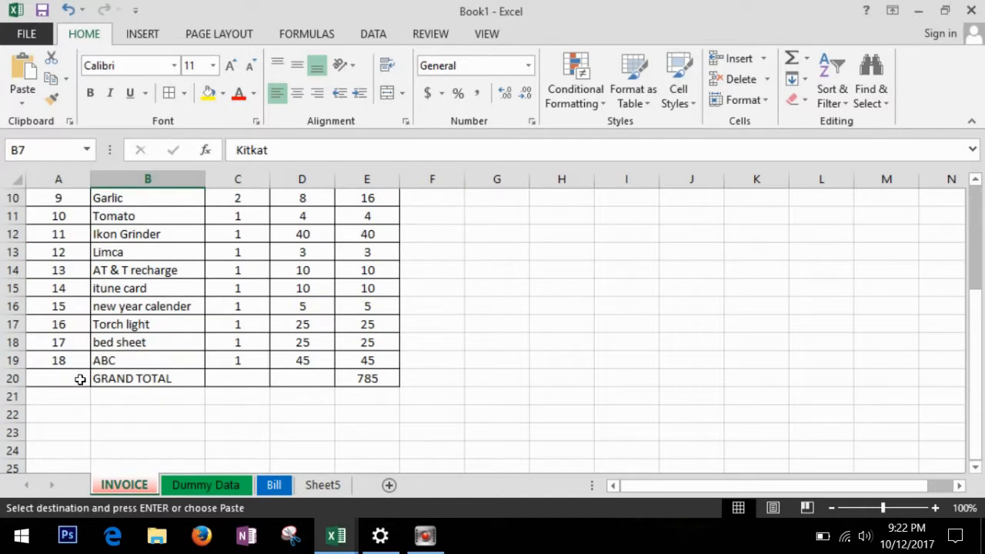
Insert a blank row above GRAND TOTAL and give it serial number 19.
click(15, 378)
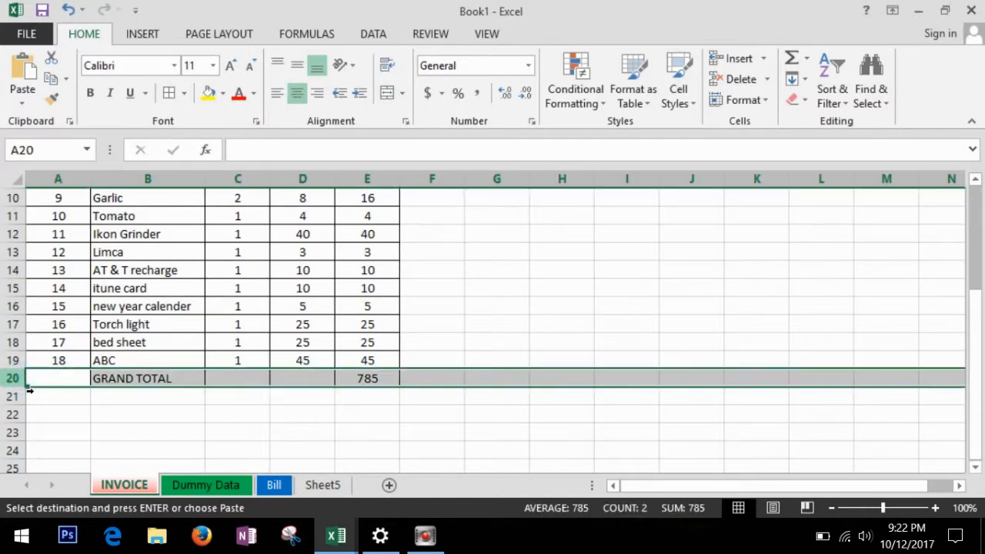
right_click(21, 378)
click(74, 236)
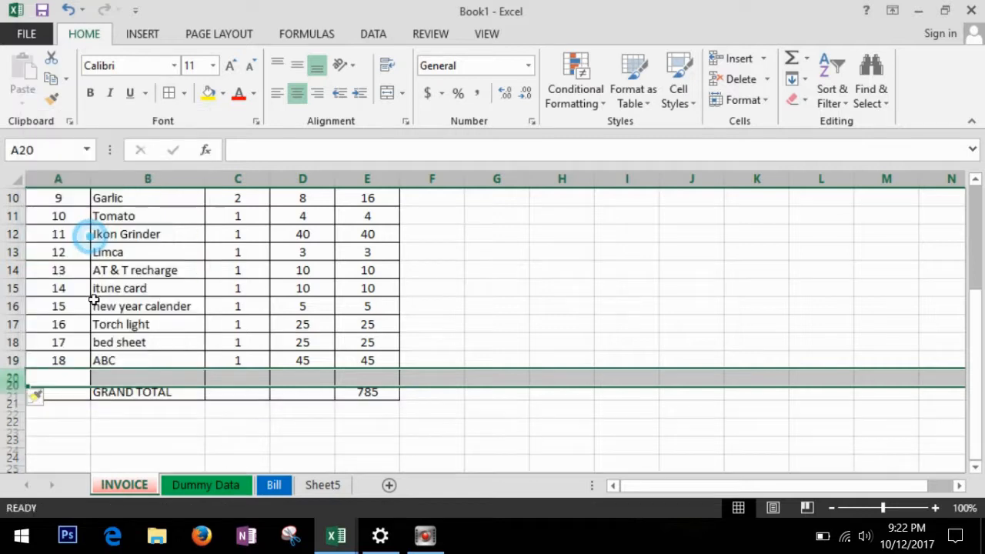
click(70, 380)
text(19)
key(Tab)
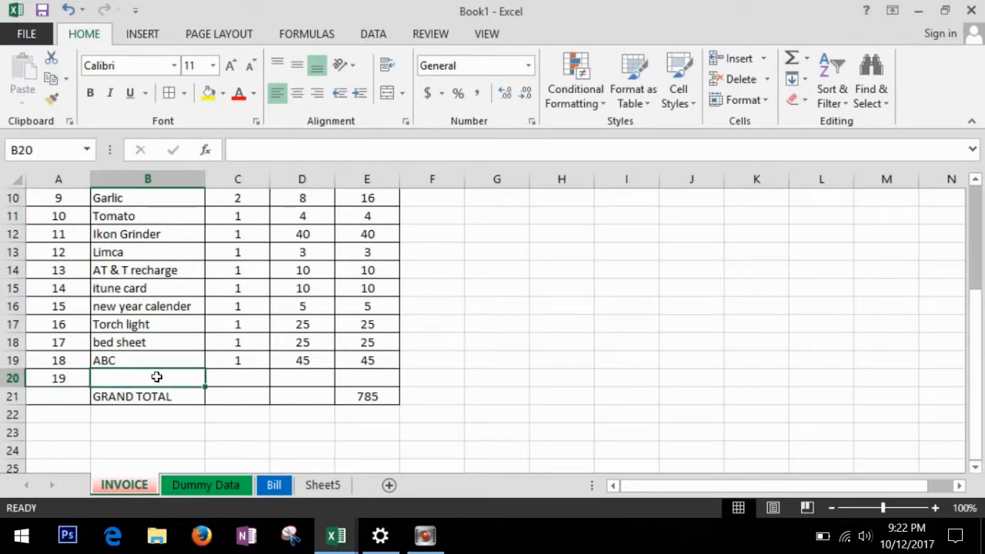
Enter Apple in cell B20 under Particulars, then scroll back to the top.
scroll(156, 378, up, 3)
click(164, 200)
scroll(172, 267, down, 2)
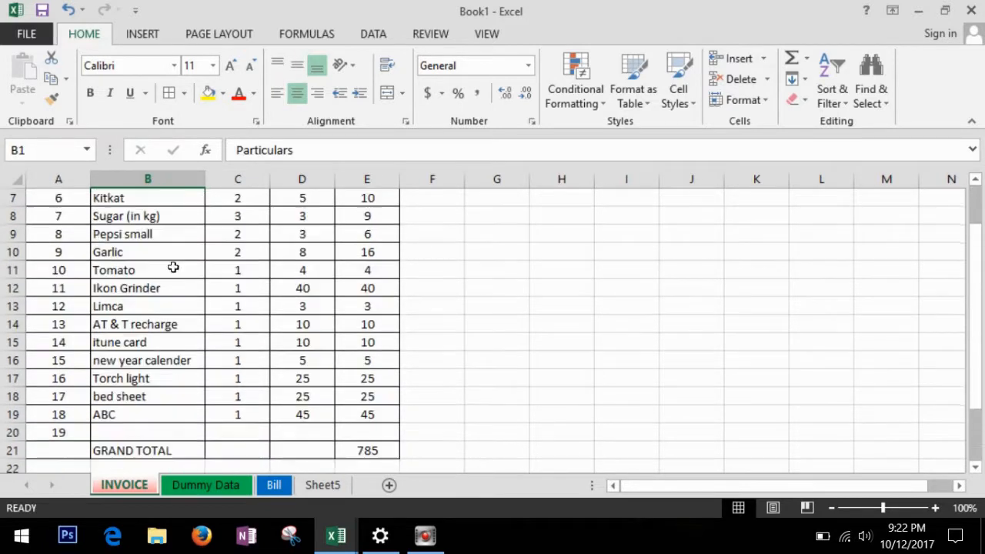
click(154, 436)
text(Apple)
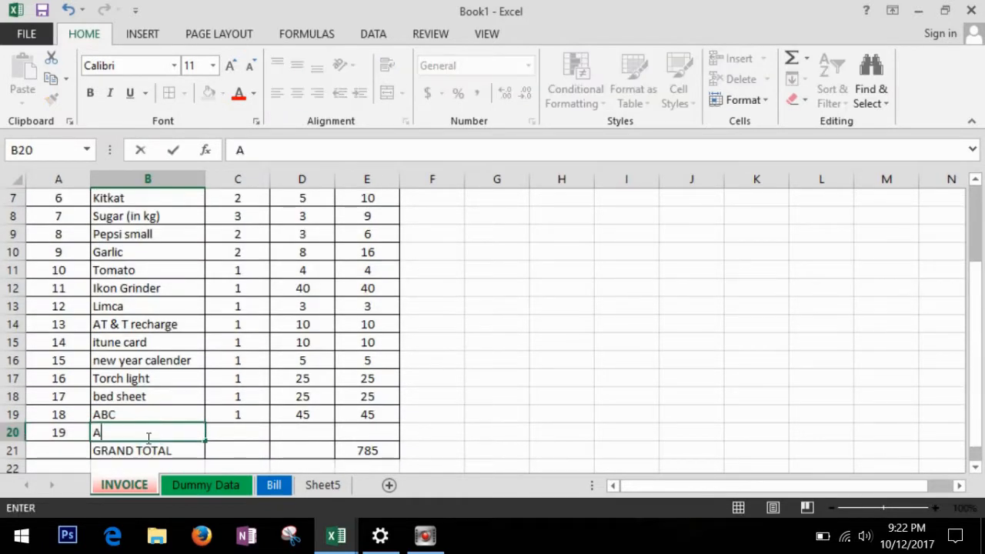
key(Tab)
scroll(254, 431, up, 2)
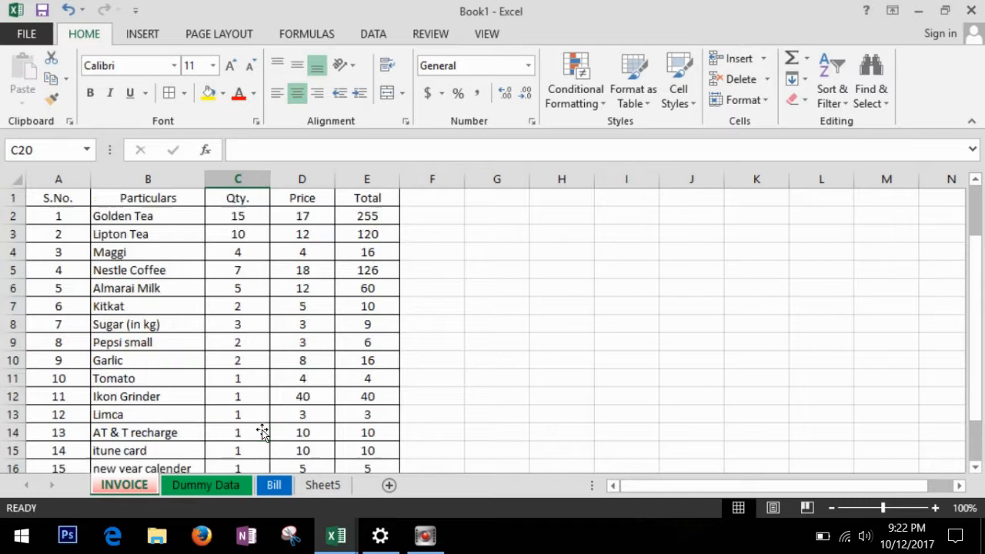
scroll(275, 324, down, 1)
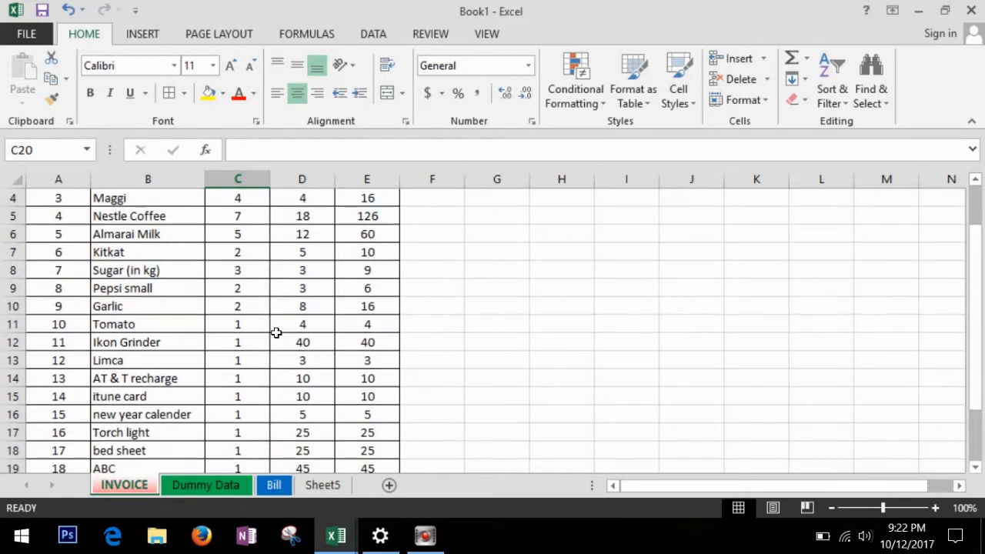
scroll(275, 332, up, 1)
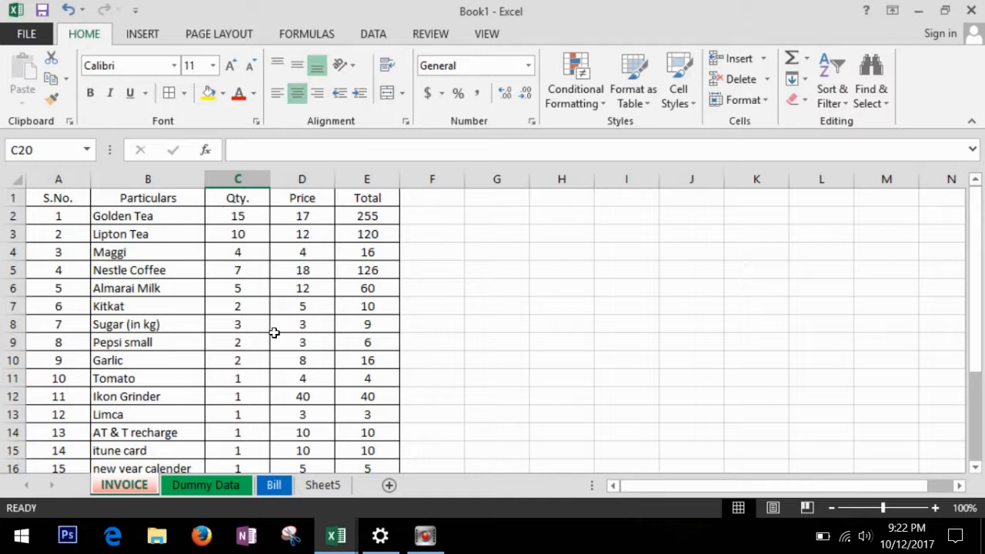
click(495, 321)
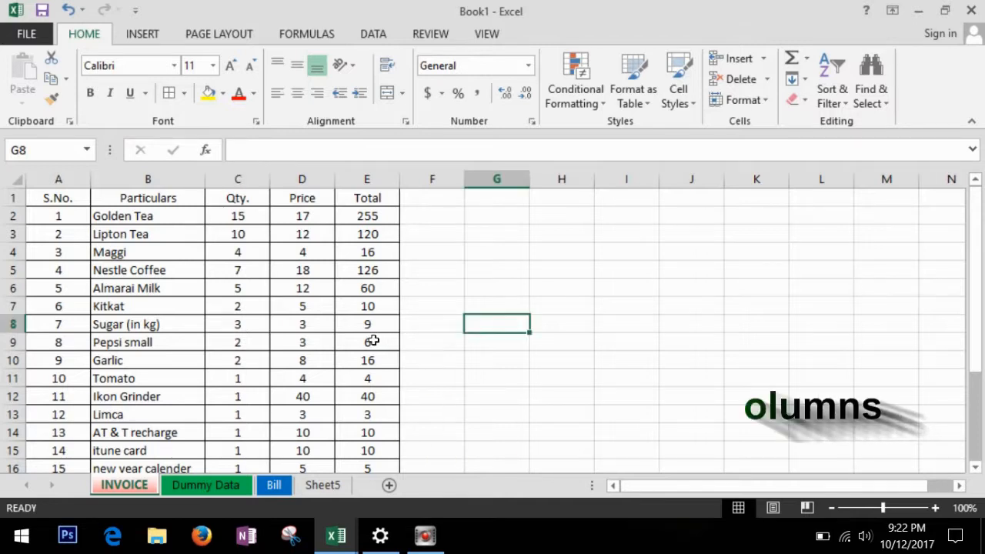
Apply Freeze Top Row from View > Freeze Panes and scroll to confirm the header stays fixed.
click(493, 35)
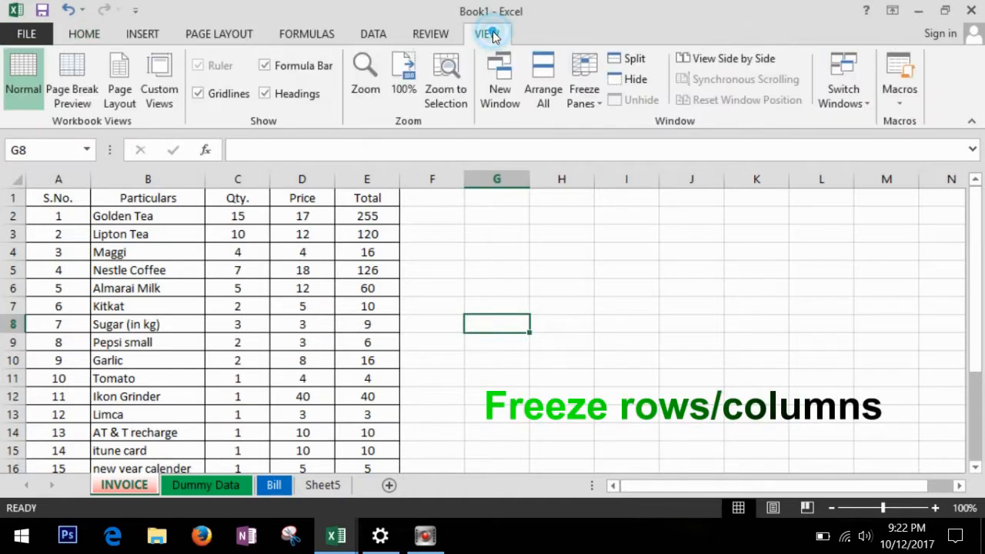
click(596, 102)
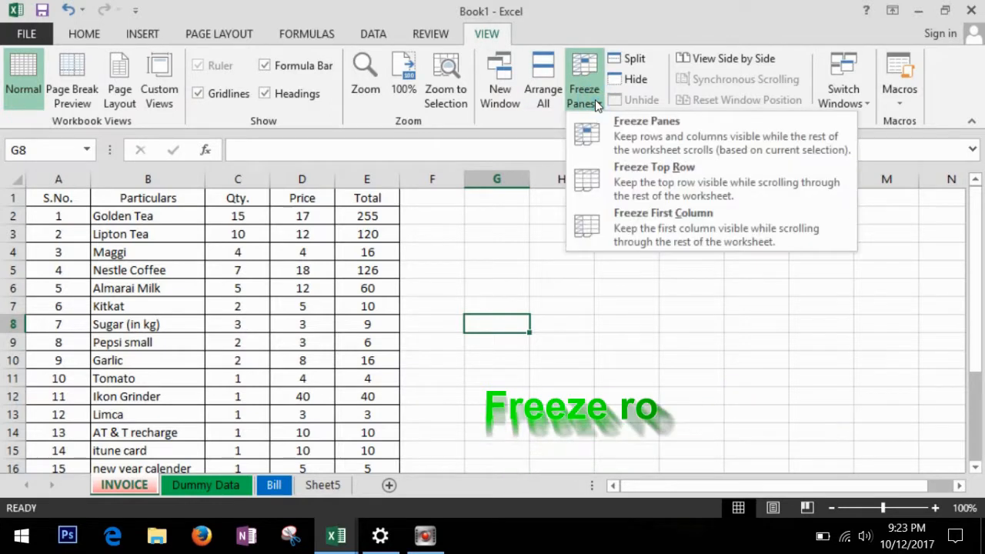
click(634, 174)
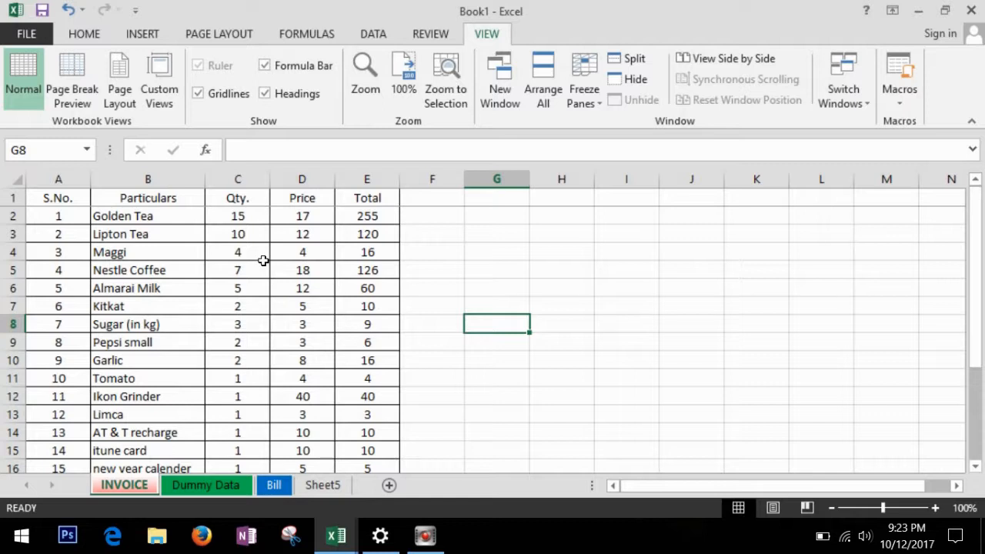
scroll(264, 261, down, 5)
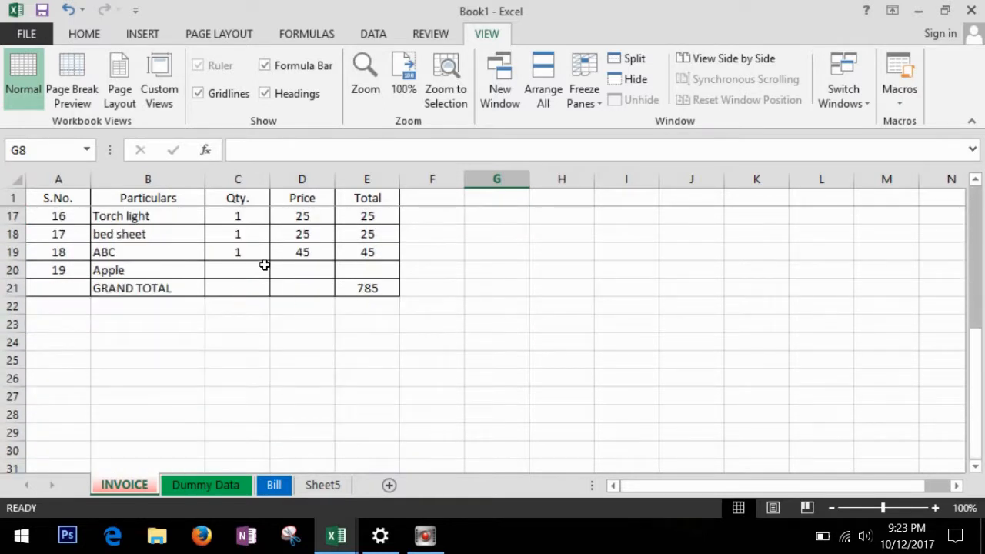
scroll(271, 304, up, 5)
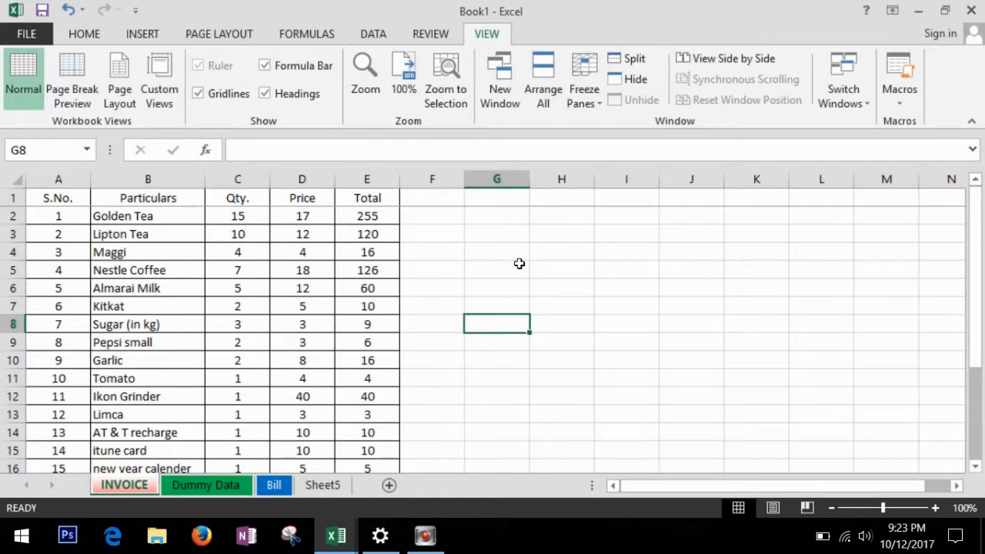
click(596, 101)
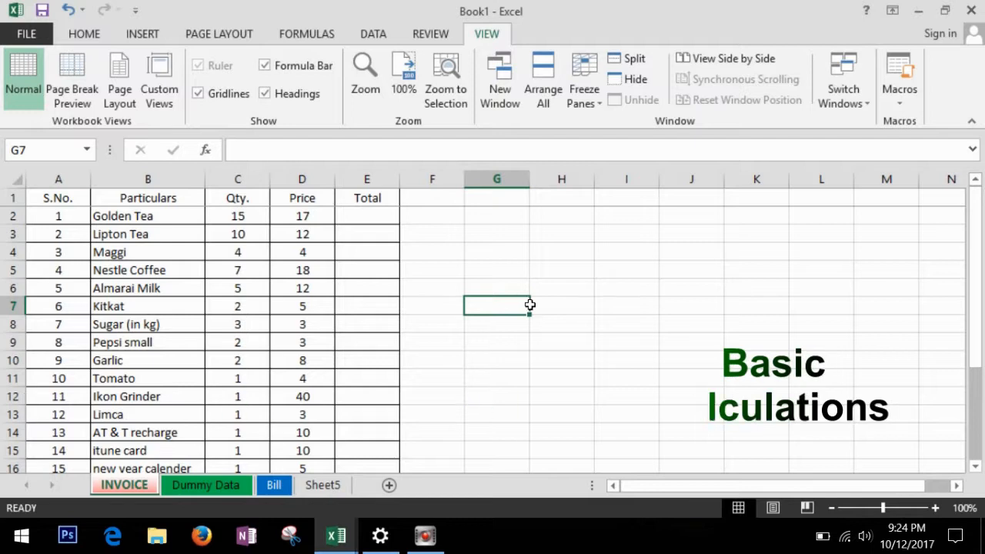
Select the Particulars, Qty., Price and Total columns in turn.
click(165, 215)
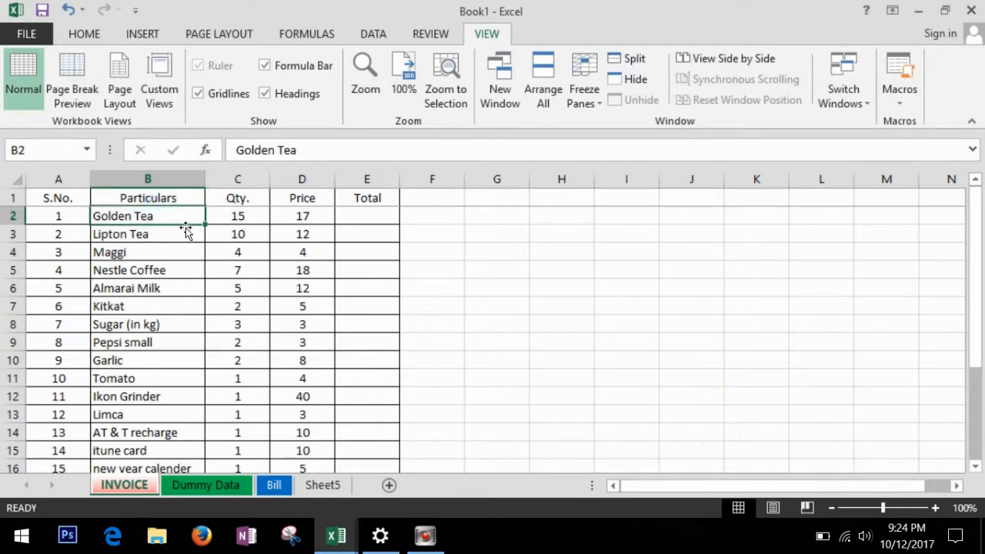
click(182, 180)
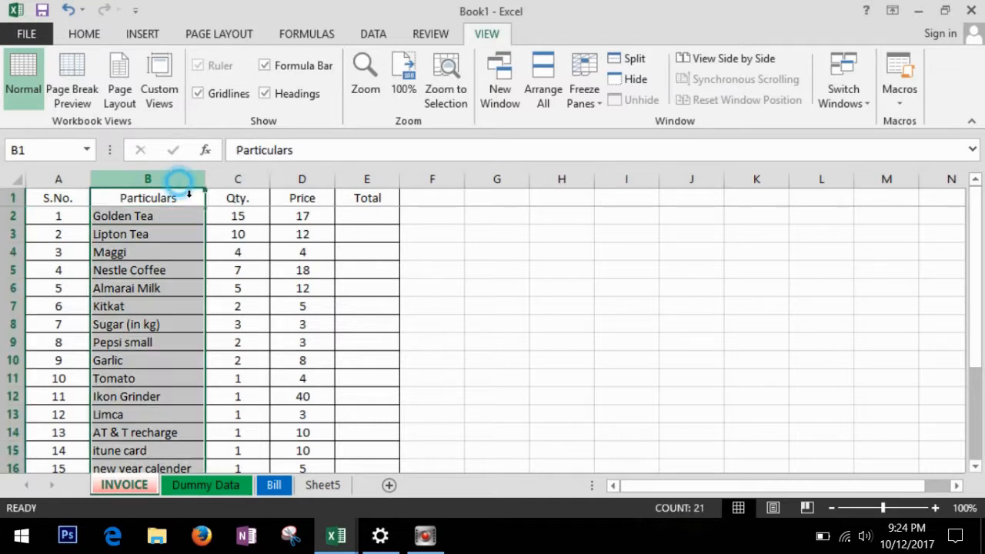
click(248, 183)
click(301, 182)
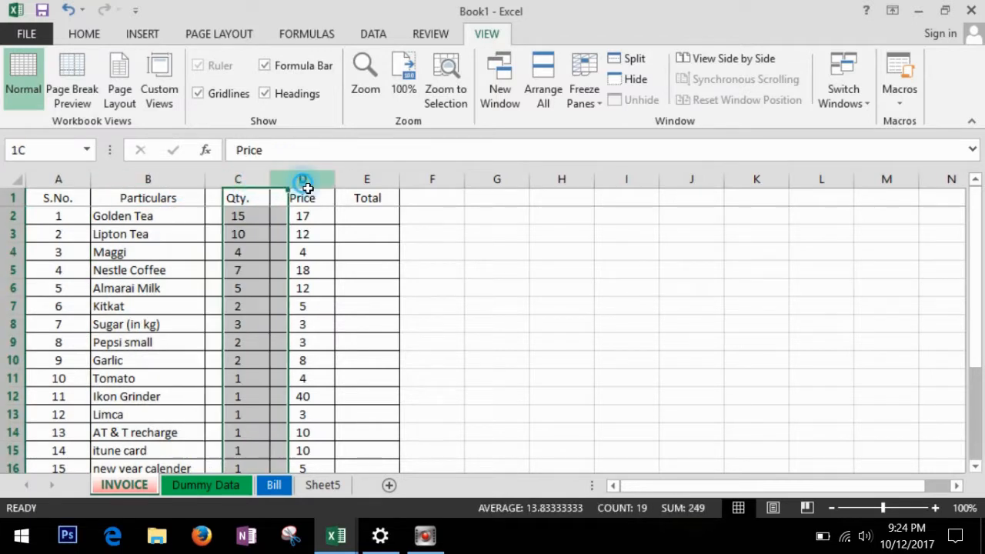
click(379, 195)
Enter the formula =C2*D2 in cell E2 for Golden Tea's total.
click(371, 220)
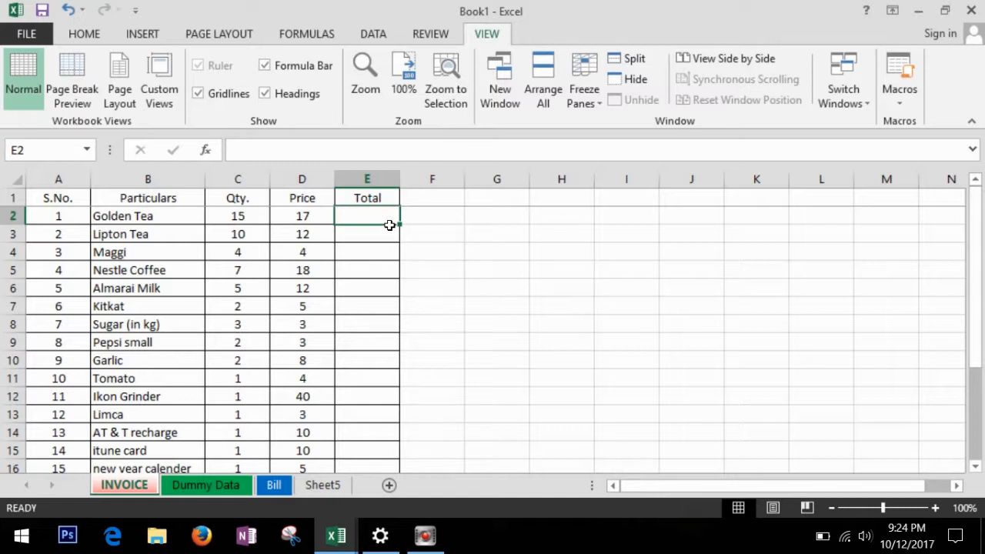
text(=)
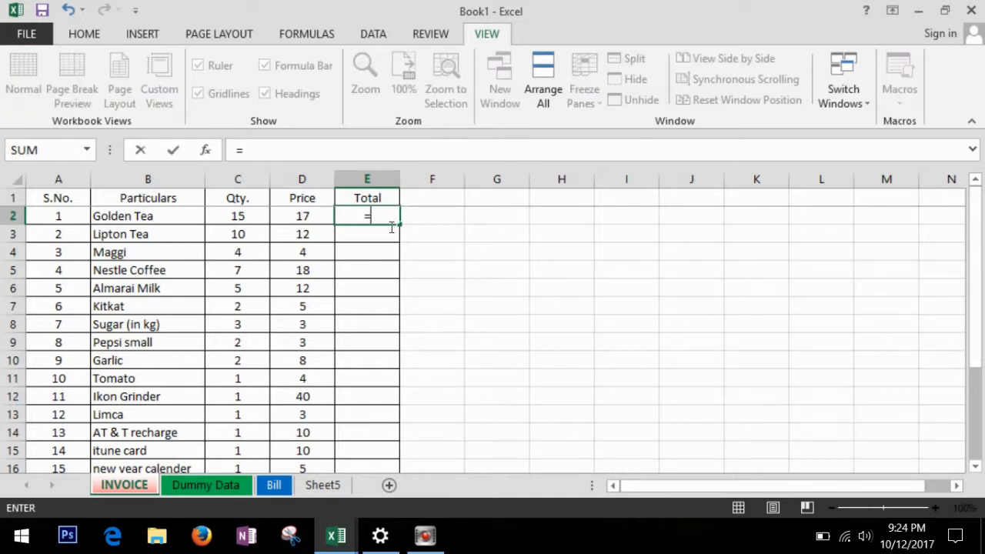
click(258, 222)
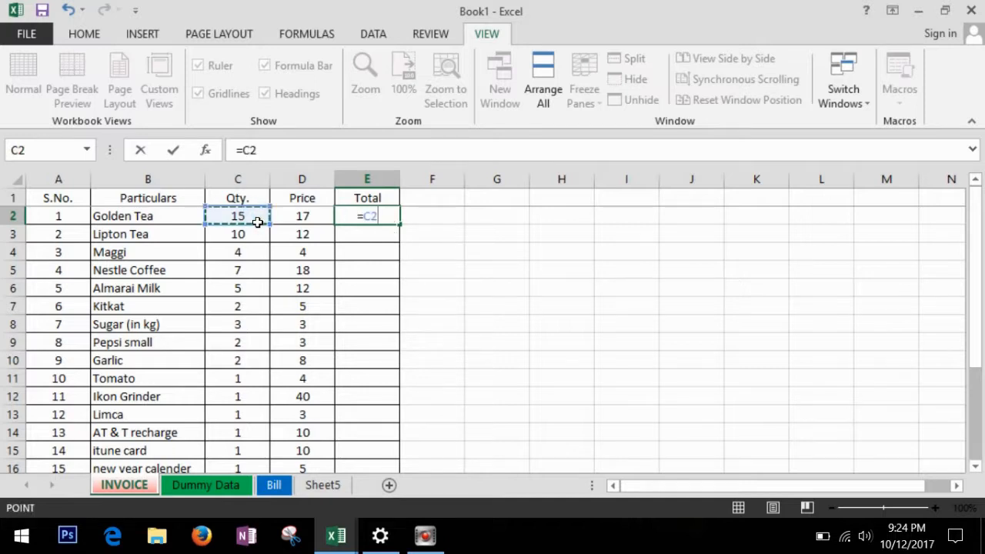
text(*)
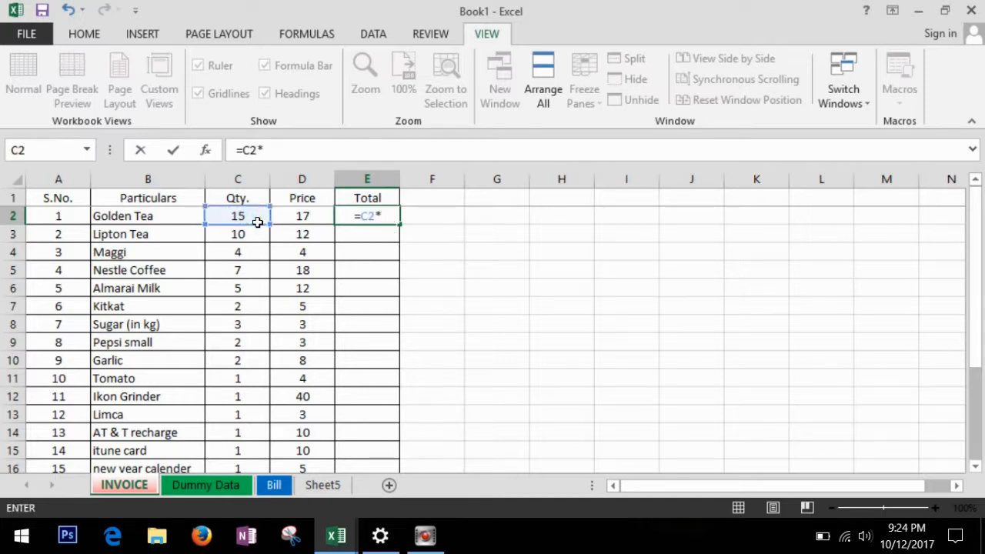
click(292, 221)
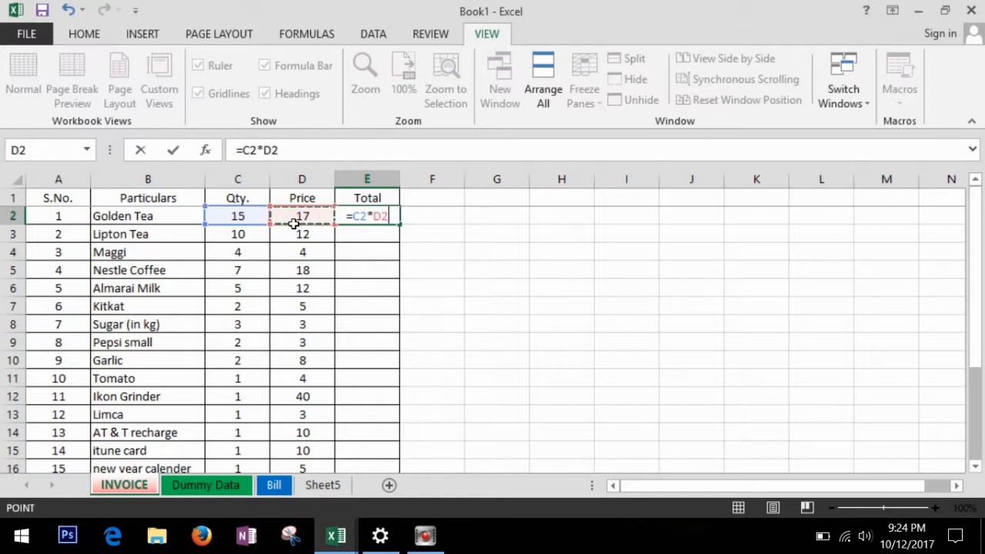
key(Return)
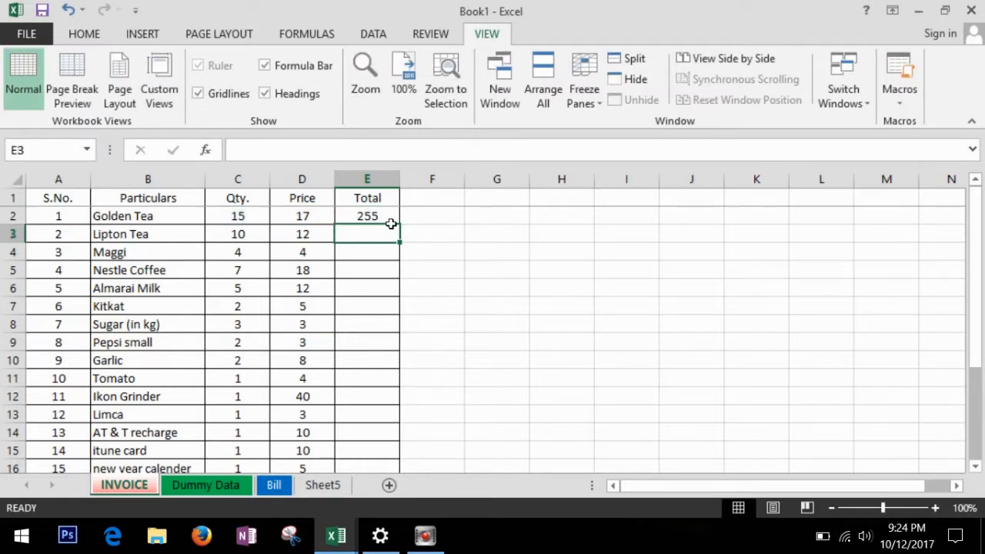
Enter the test calculation =15*17 in cell F2.
click(437, 216)
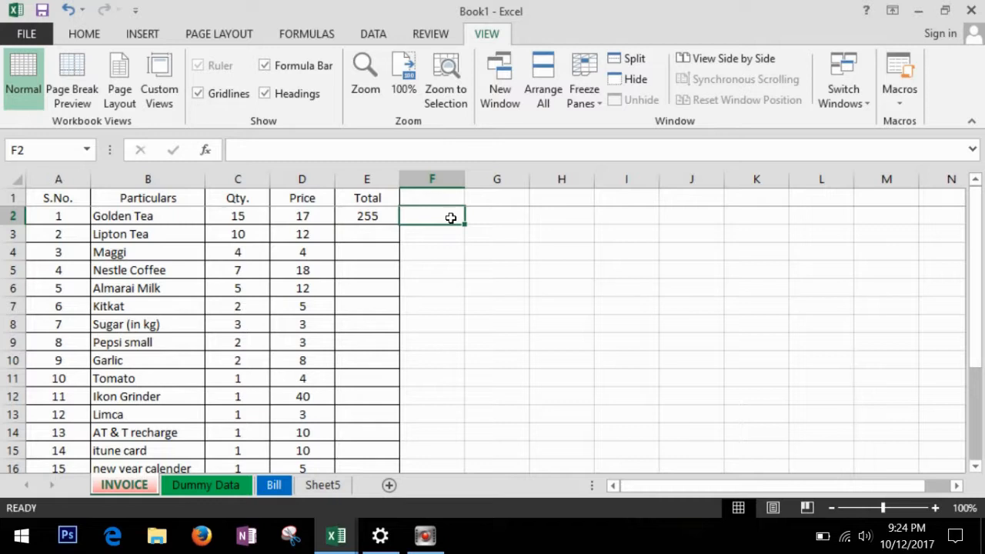
text(=)
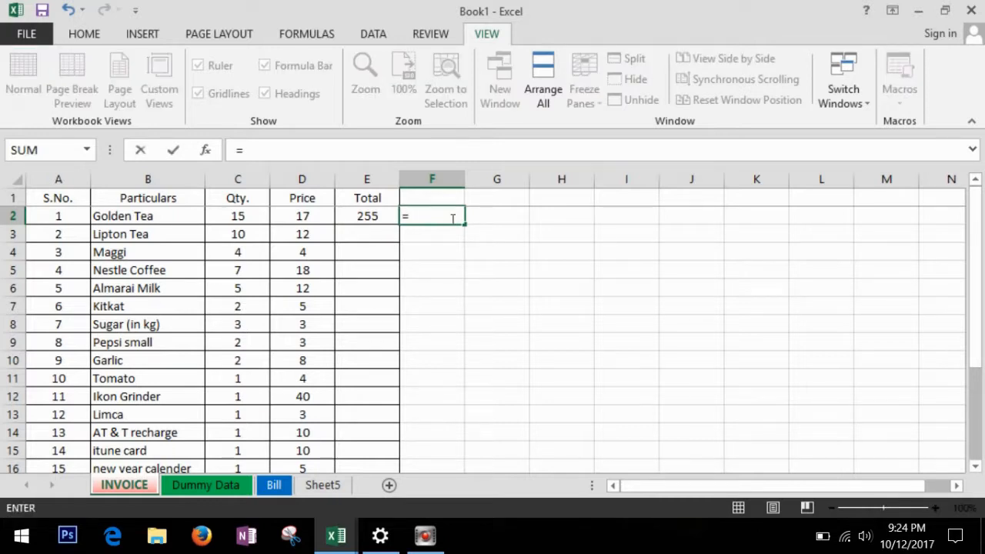
text(15*17)
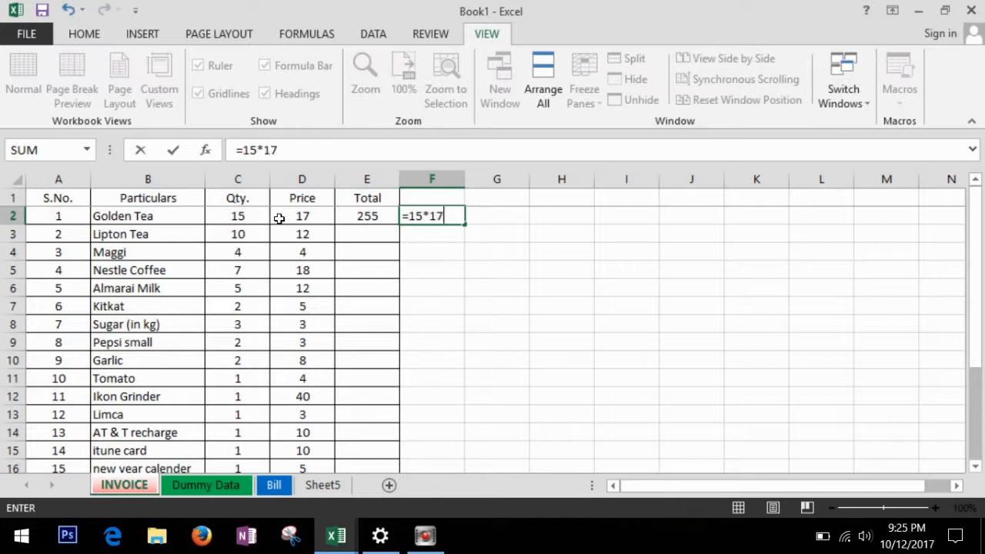
key(Return)
click(445, 219)
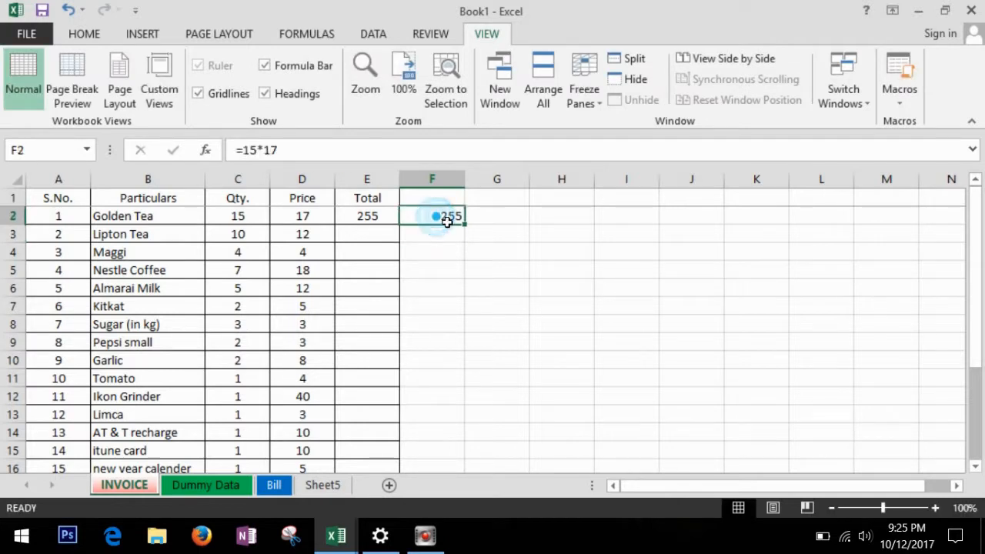
key(Down)
key(Down)
Fill the E2 total formula down the Total column to row 19.
click(385, 216)
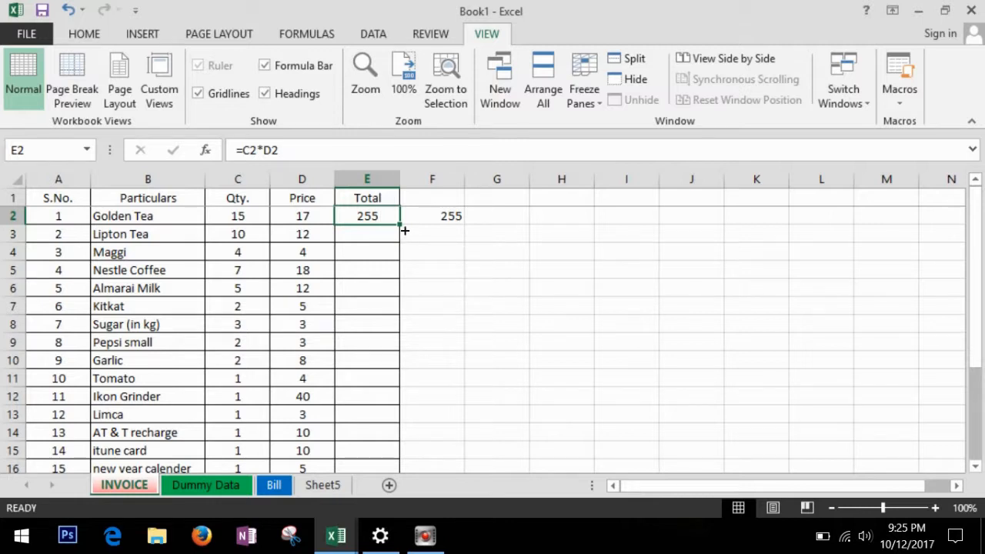
drag(404, 230, 406, 409)
scroll(524, 376, up, 3)
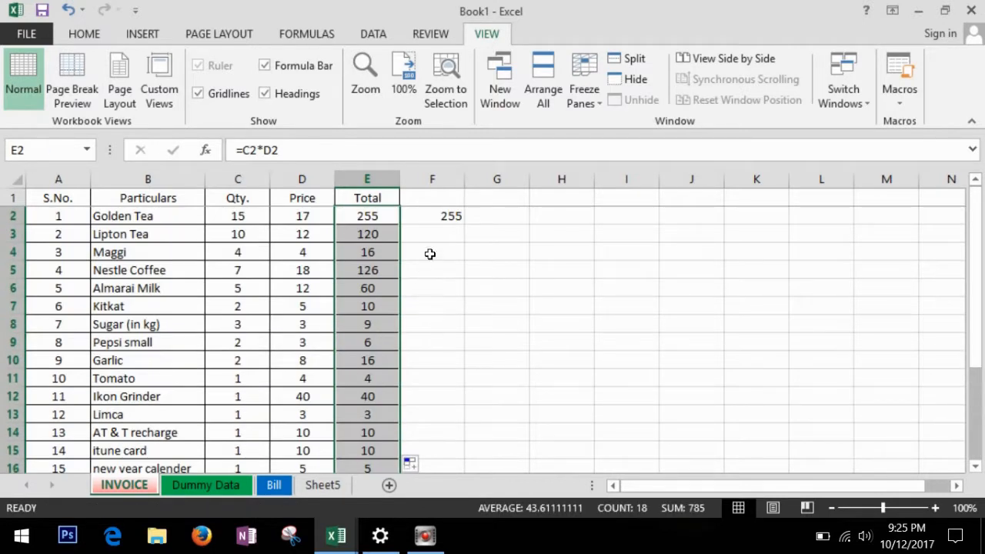
Copy F2's 255 down to F19, then delete those test values.
click(442, 215)
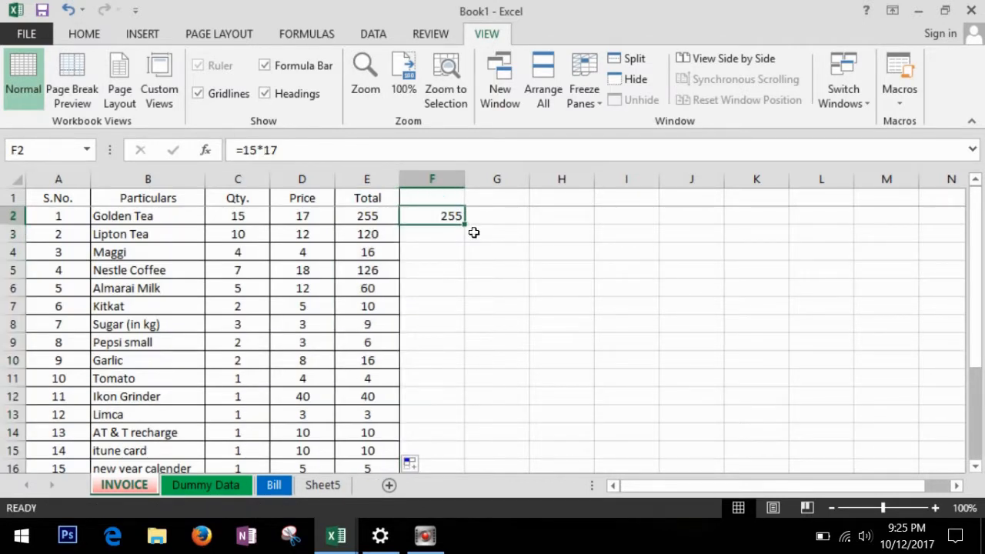
drag(474, 233, 472, 423)
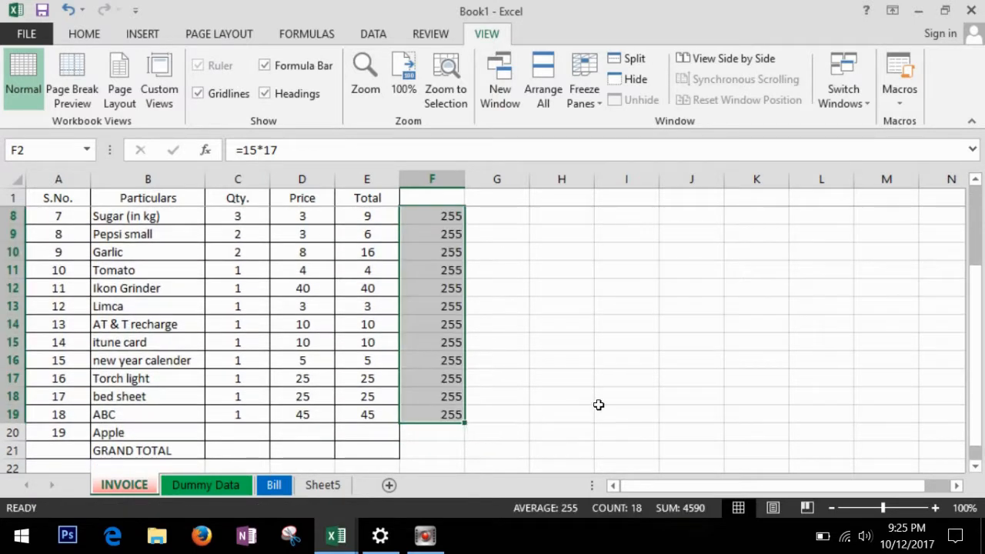
scroll(598, 405, up, 2)
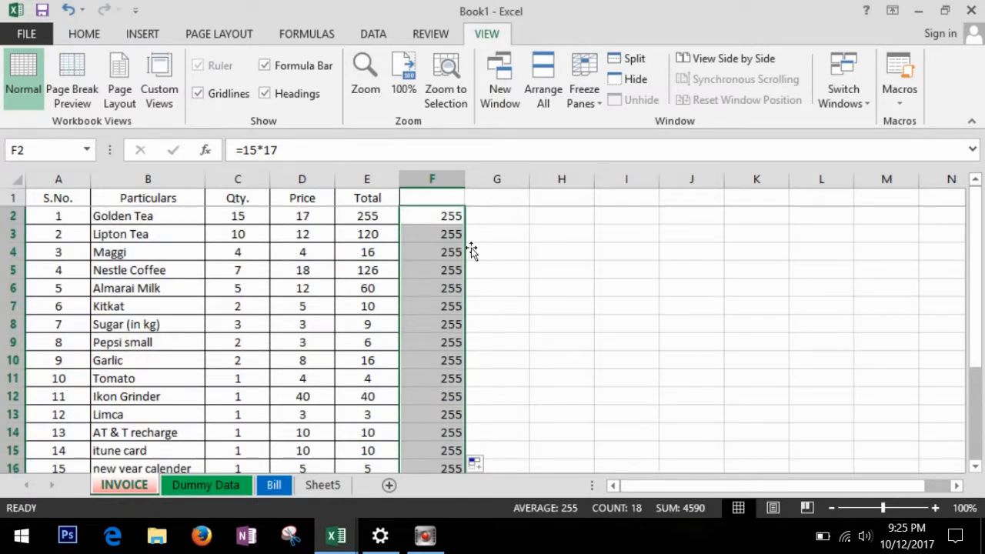
key(Delete)
click(380, 220)
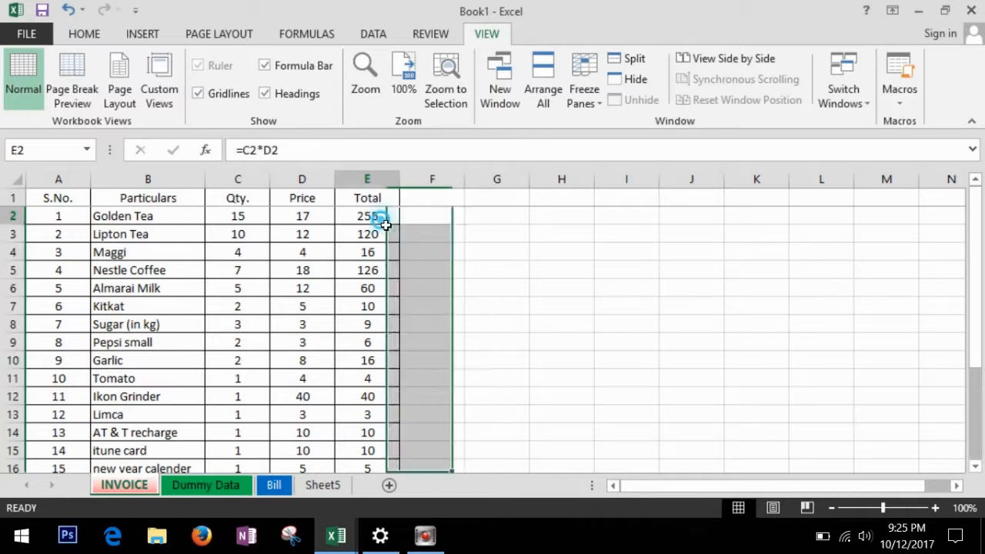
Delete the empty Apple row 20 from the invoice table.
click(385, 287)
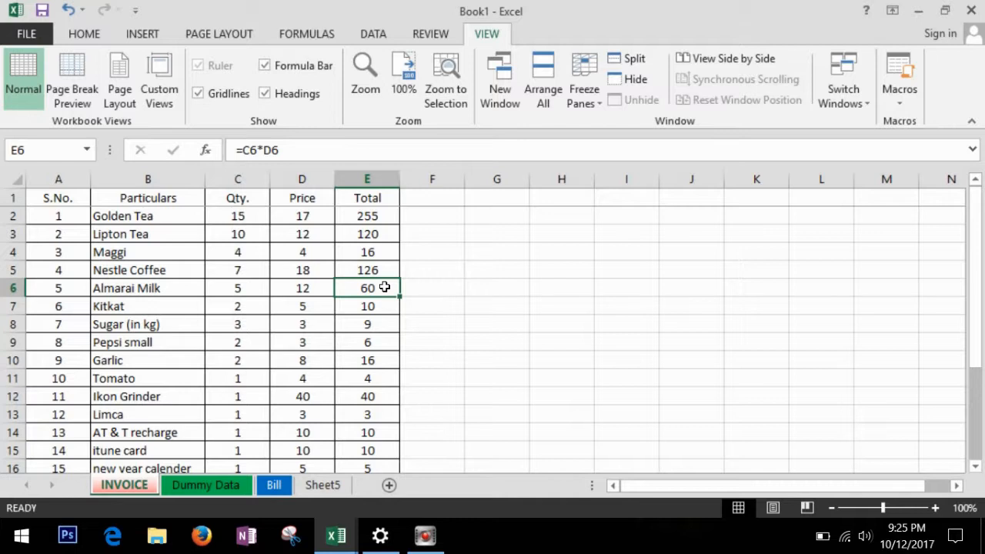
scroll(384, 288, down, 4)
click(364, 346)
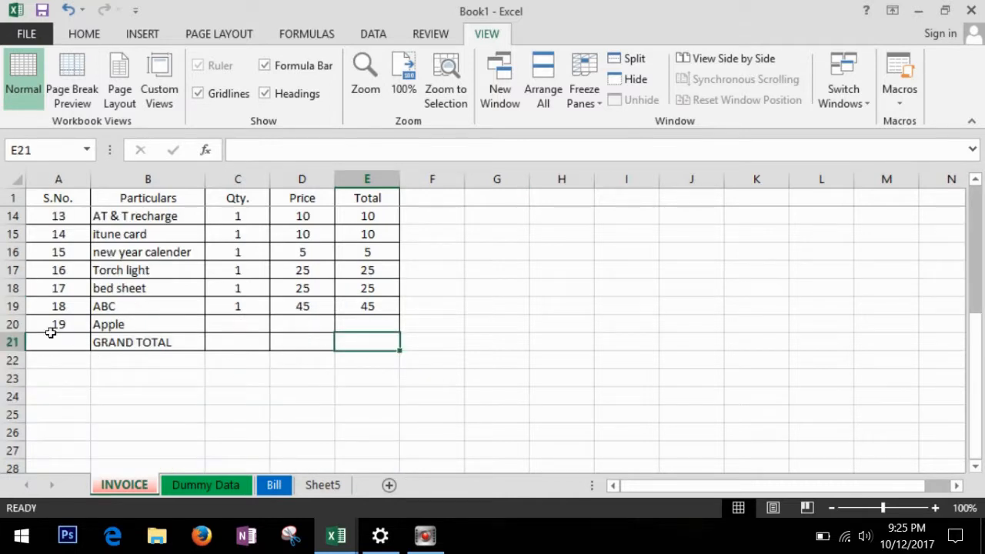
click(20, 324)
right_click(31, 332)
click(94, 205)
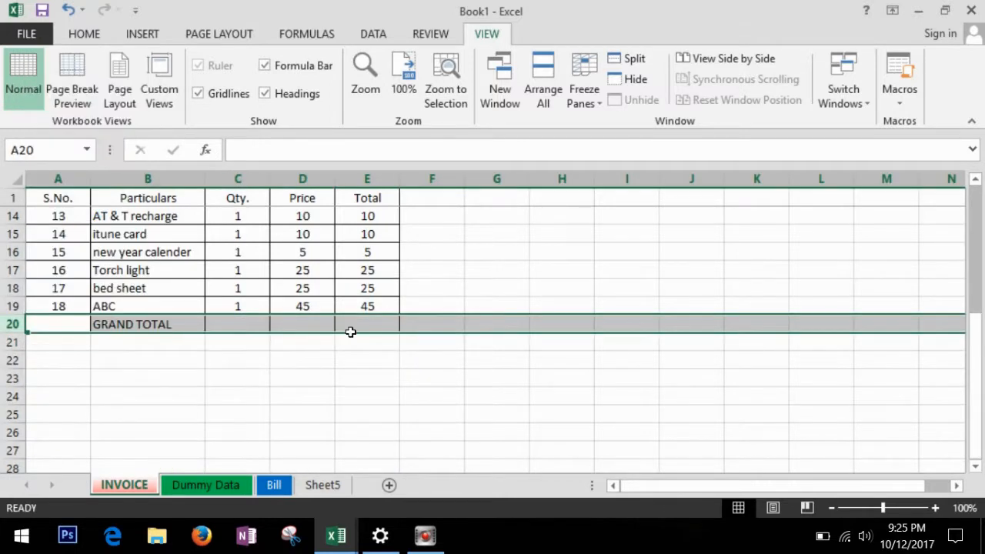
click(423, 347)
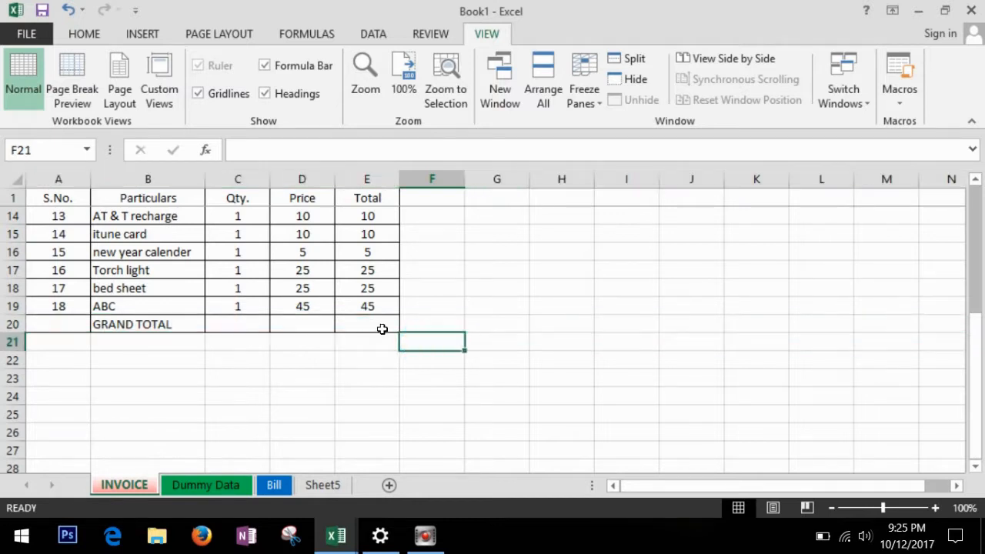
click(381, 329)
Select the Total column from E2 down to the GRAND TOTAL row.
scroll(382, 329, up, 4)
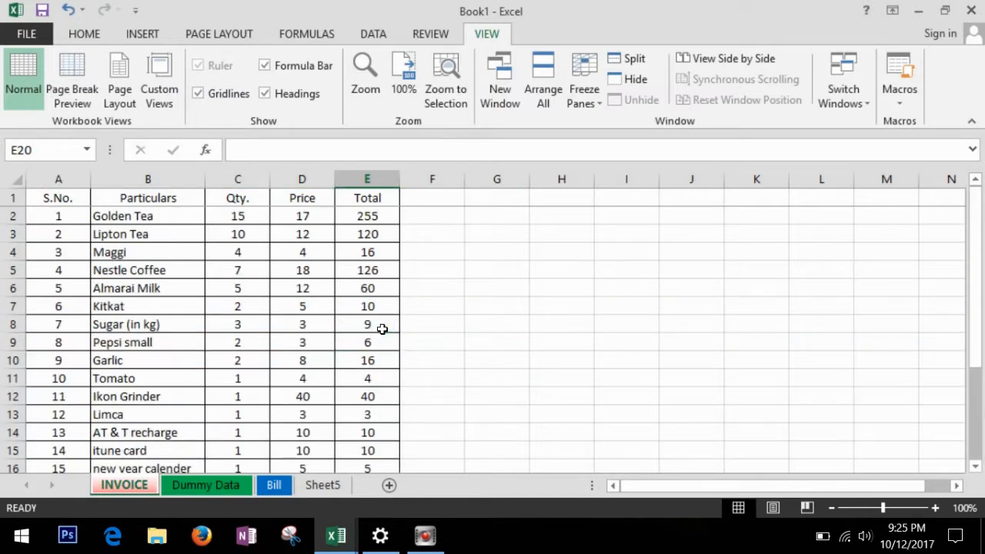
click(376, 220)
drag(380, 236, 377, 424)
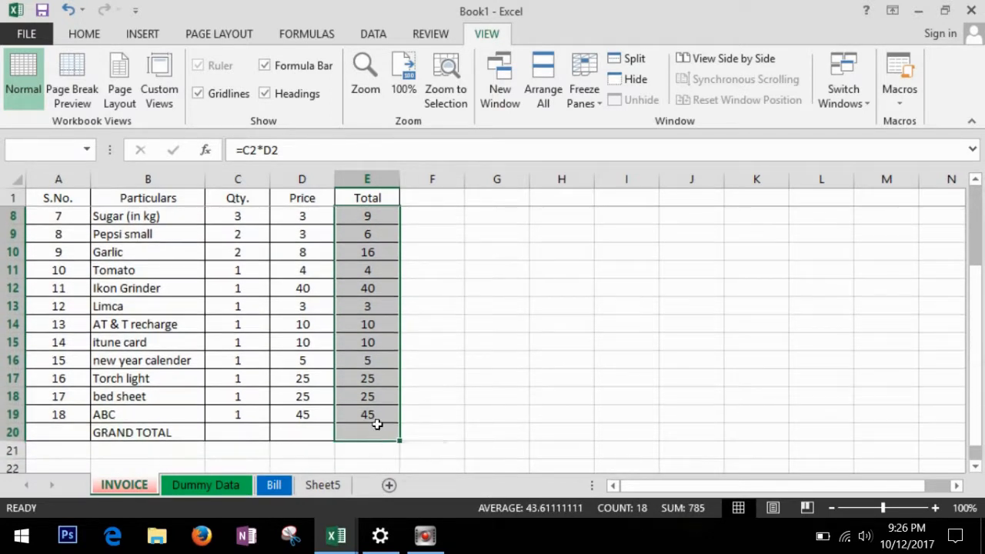
AutoSum the Total column into the GRAND TOTAL cell, giving 785.
click(81, 36)
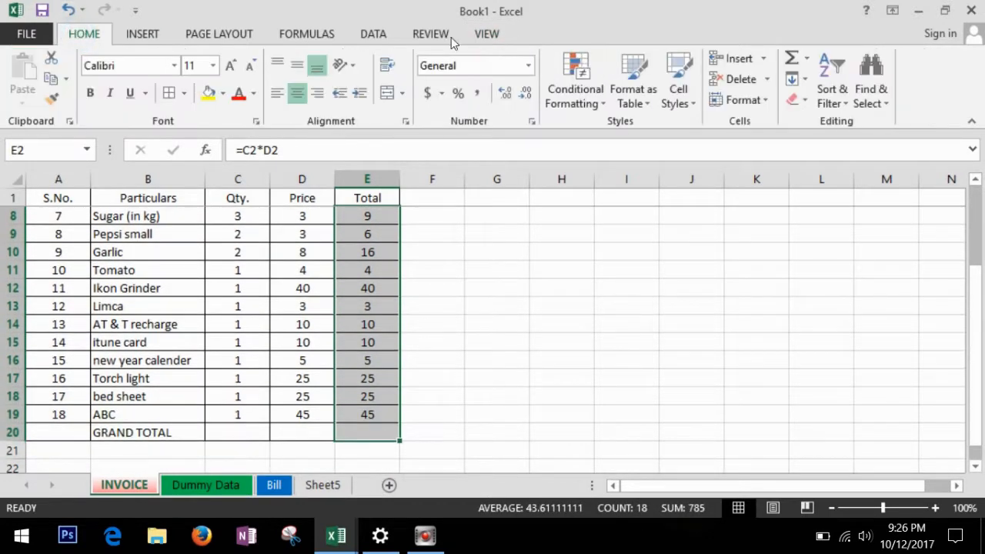
click(791, 60)
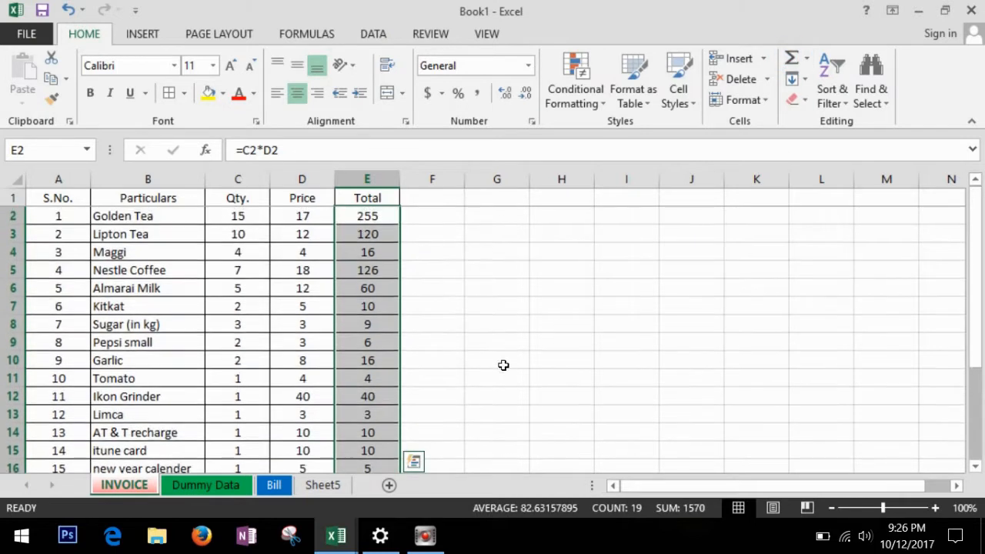
scroll(504, 362, down, 2)
click(378, 432)
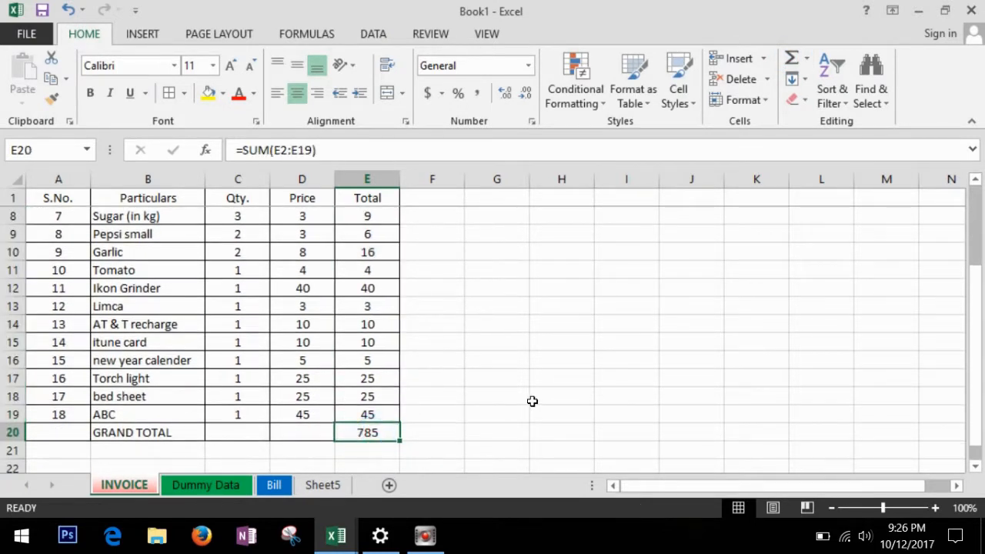
scroll(508, 369, up, 2)
click(490, 273)
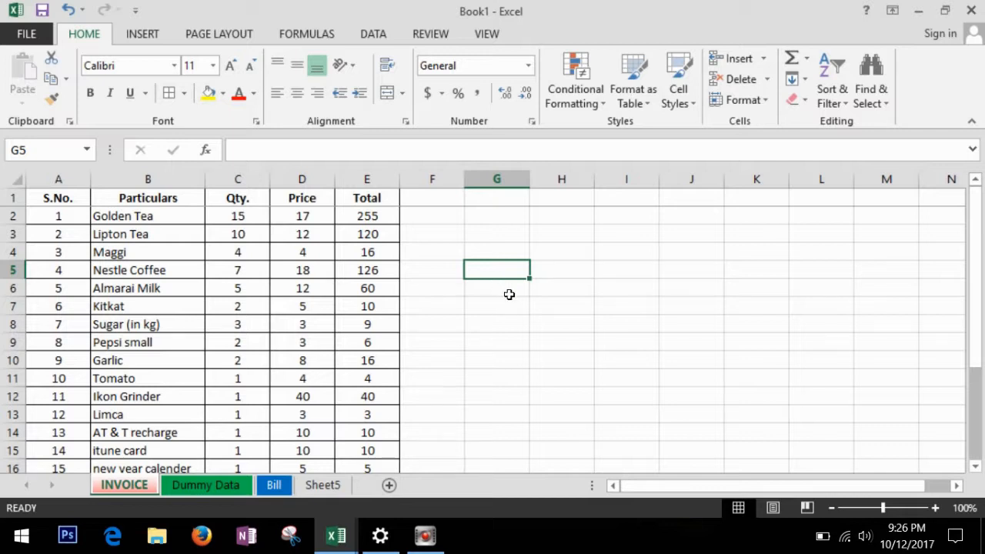
Switch to the Dummy Data sheet and select First Name cell B2.
key(ctrl+Page_Down)
click(417, 362)
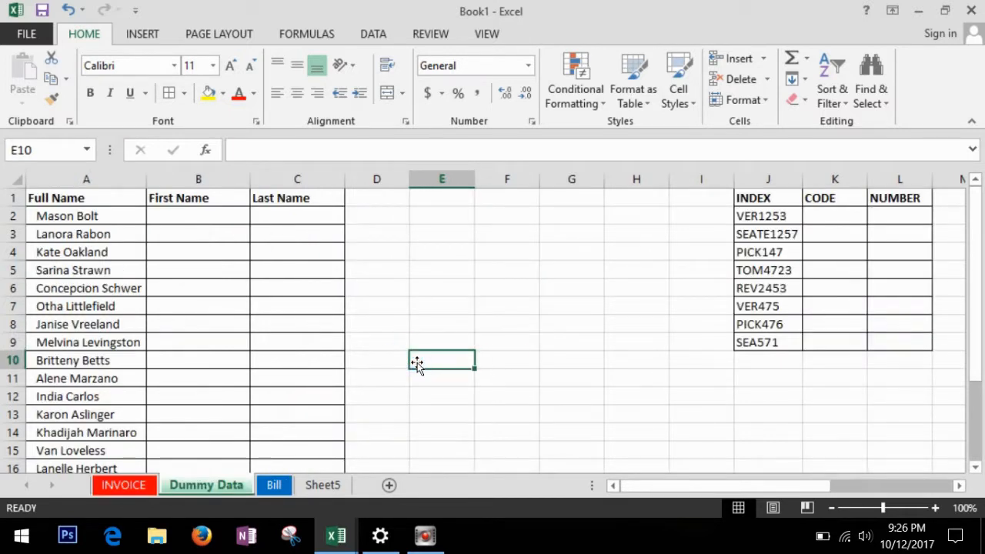
click(197, 222)
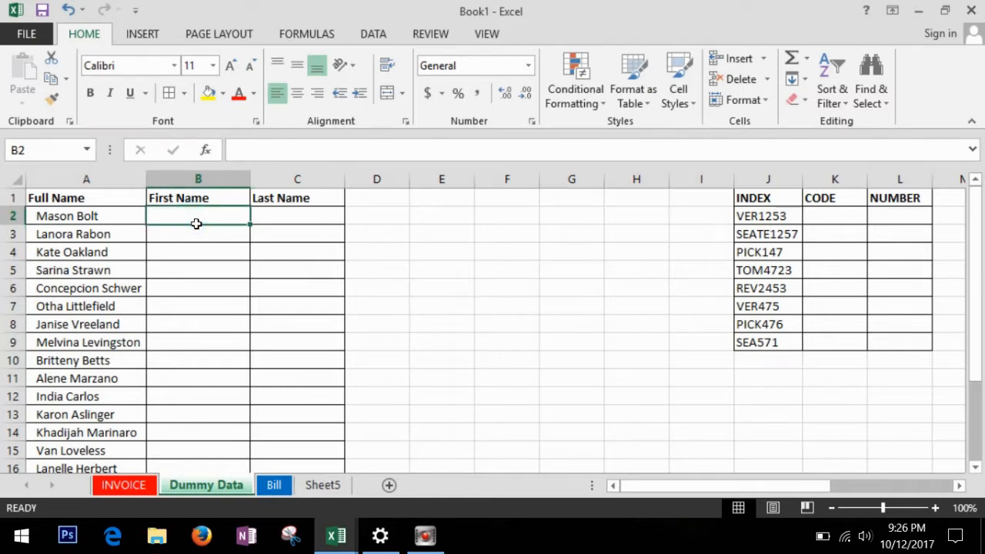
click(274, 223)
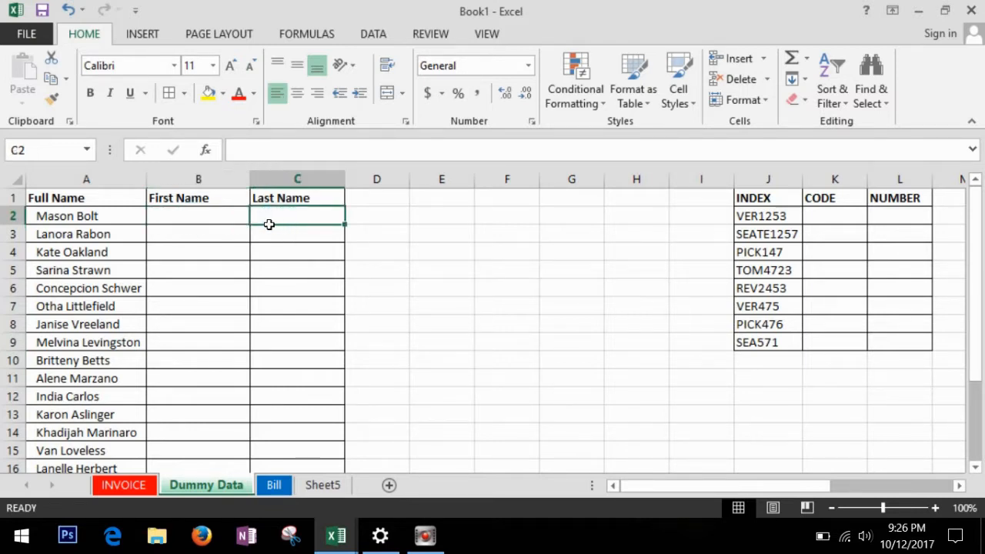
click(183, 219)
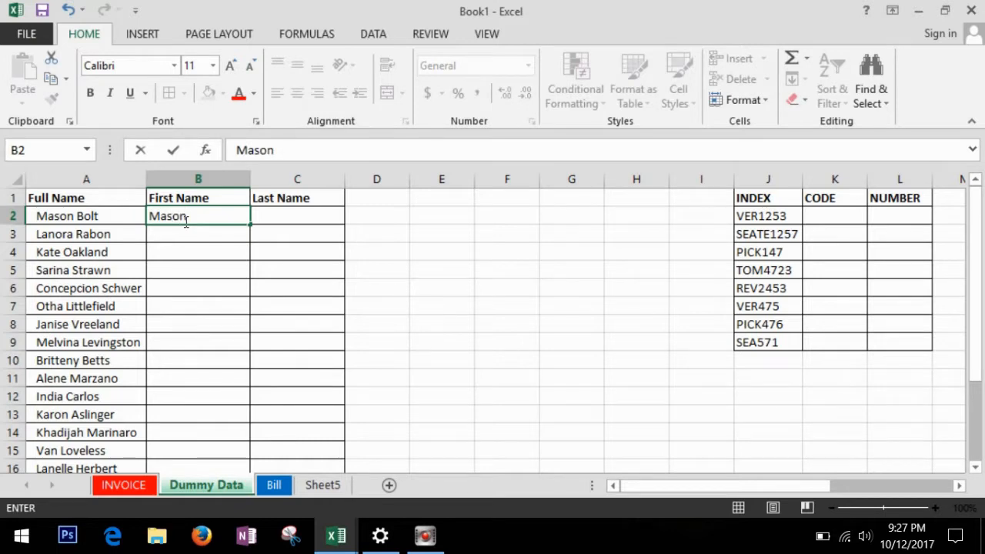
key(Return)
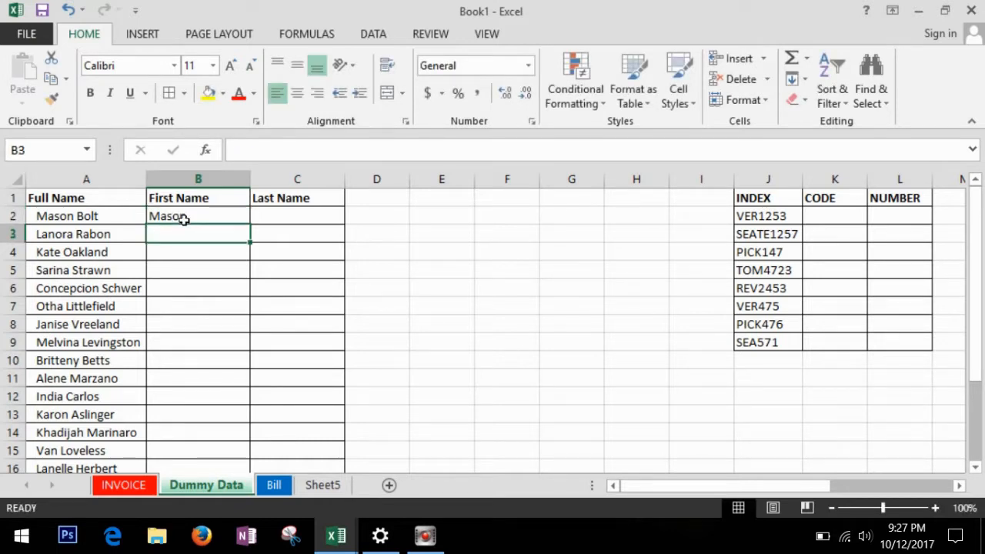
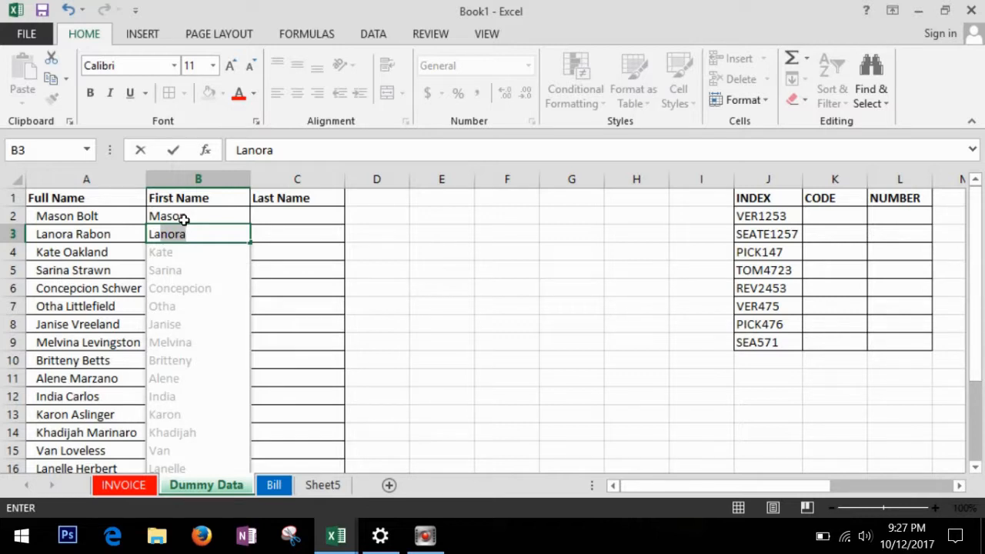
key(Return)
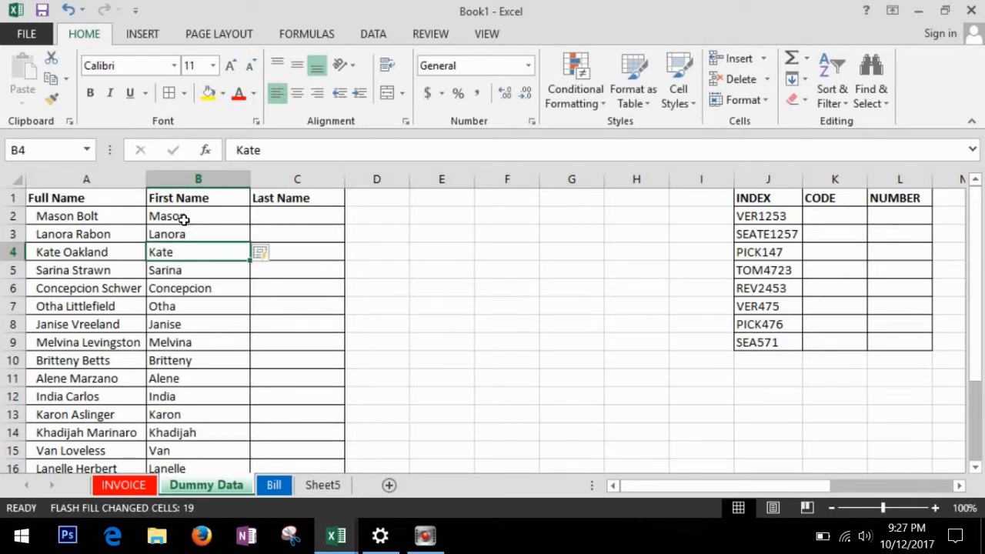
Type Bolt and Rabon as last names and accept Flash Fill for column C.
click(331, 220)
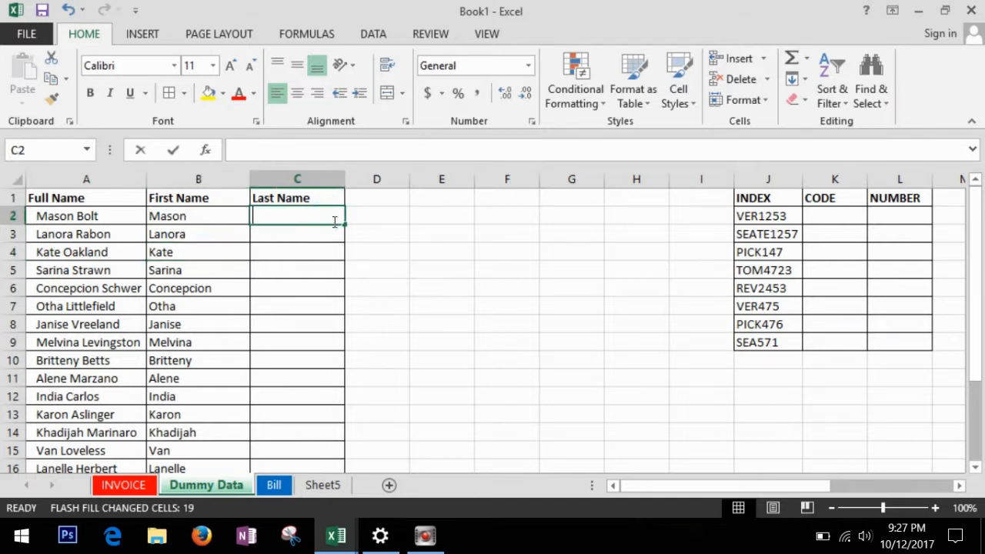
key(Return)
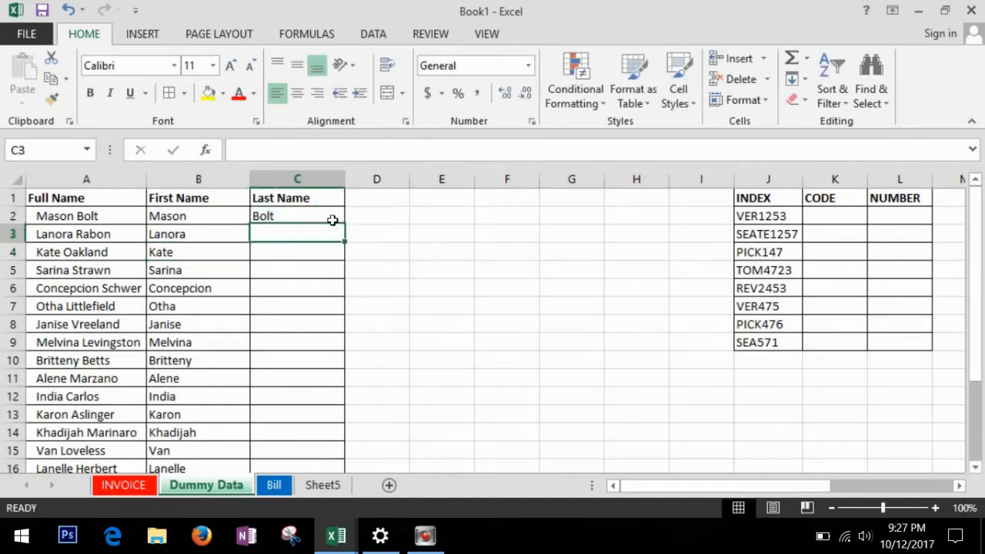
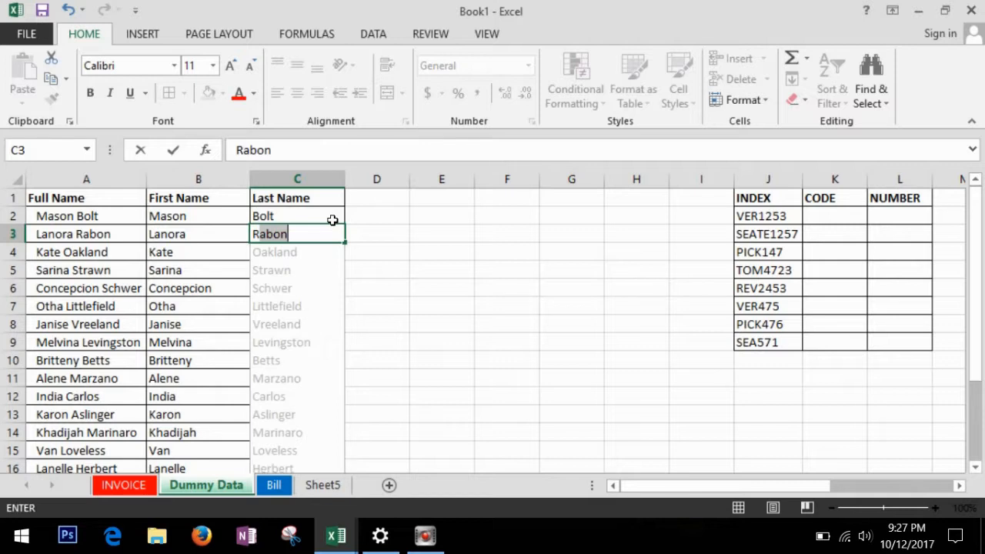
key(Return)
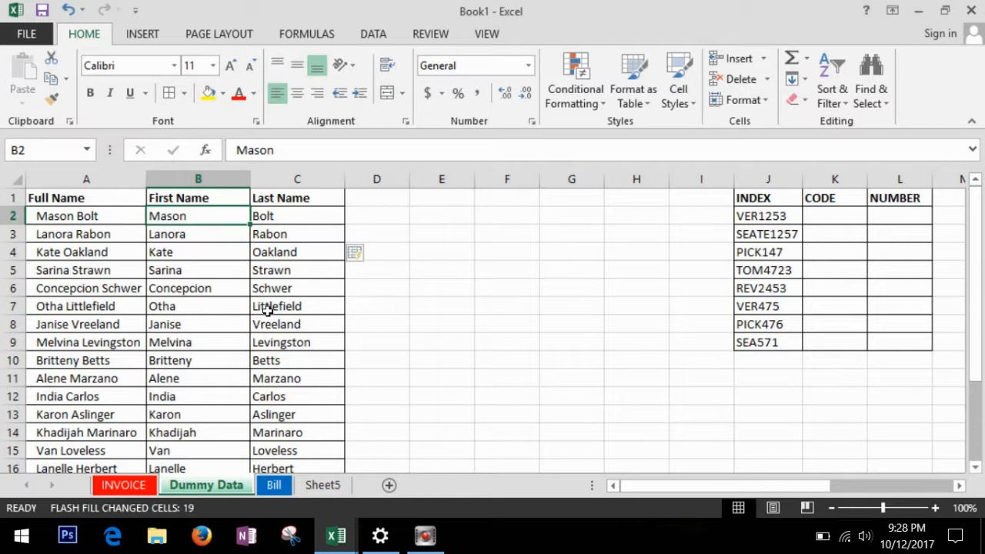
Flash Fill the CODE column from examples VER and SEATE in K2:K3.
click(835, 218)
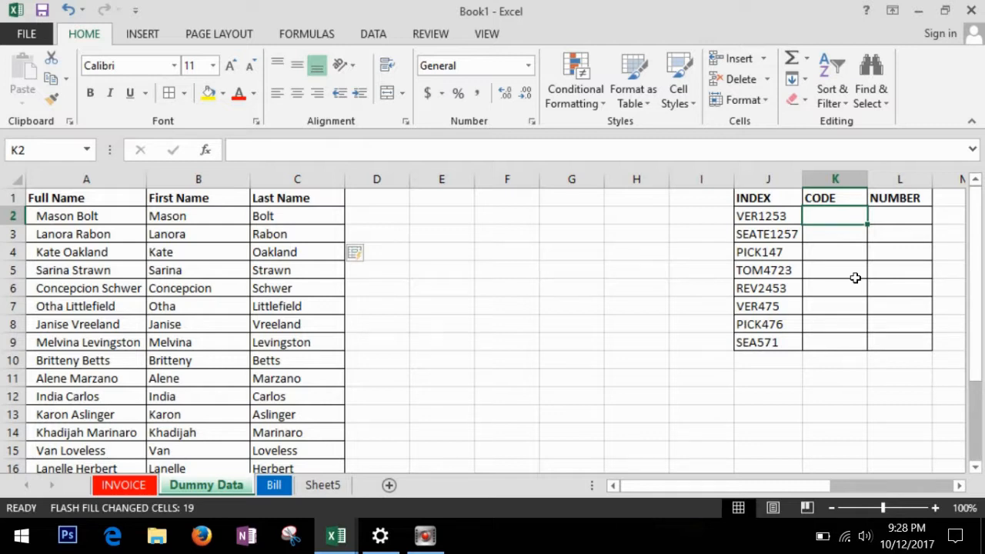
text(VER)
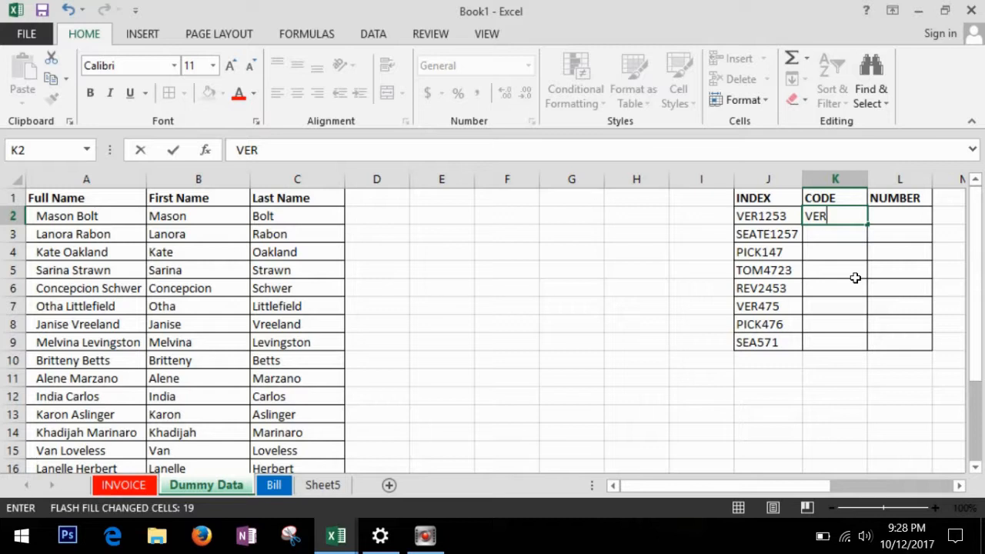
key(Return)
text(SEATE)
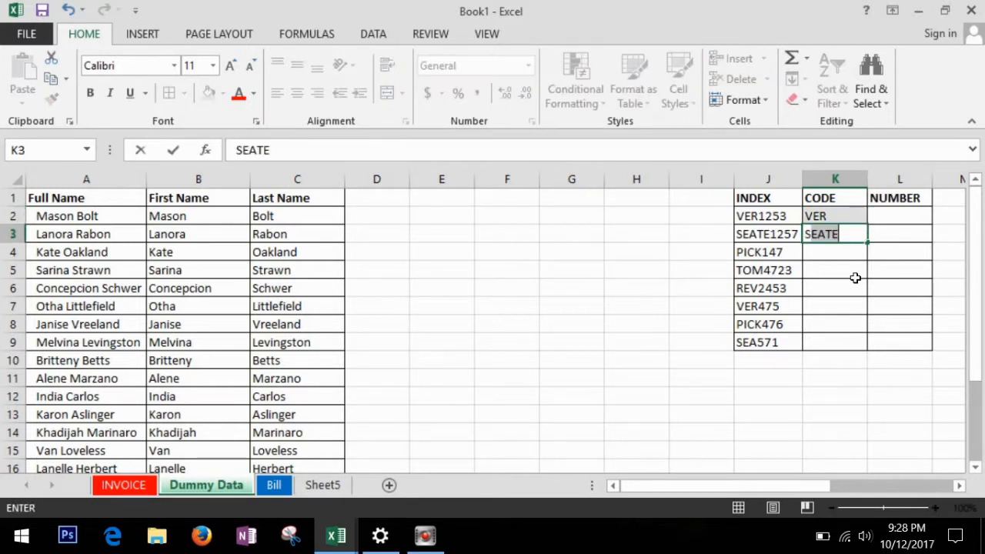
key(Return)
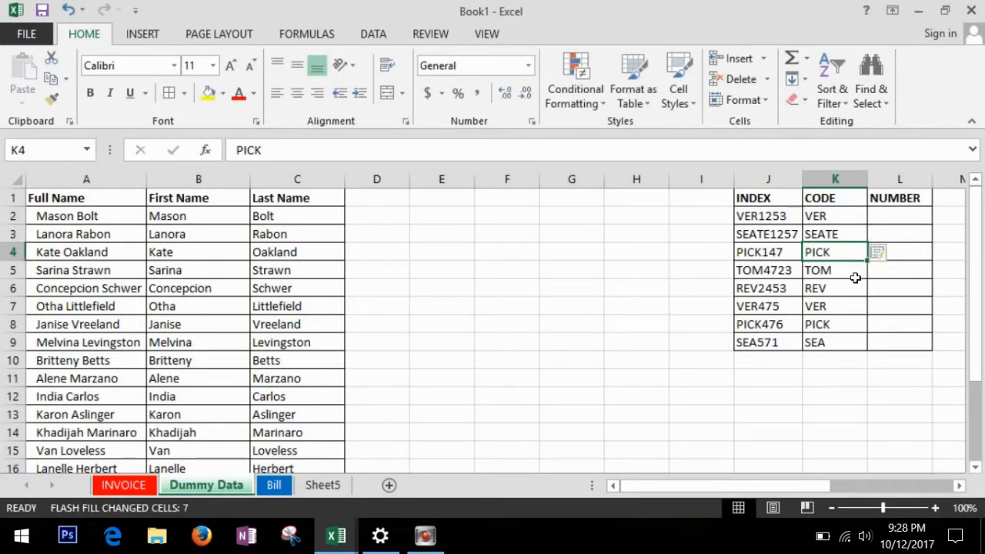
Flash Fill the NUMBER column from examples 1253 and 1257 in L2:L3.
click(909, 216)
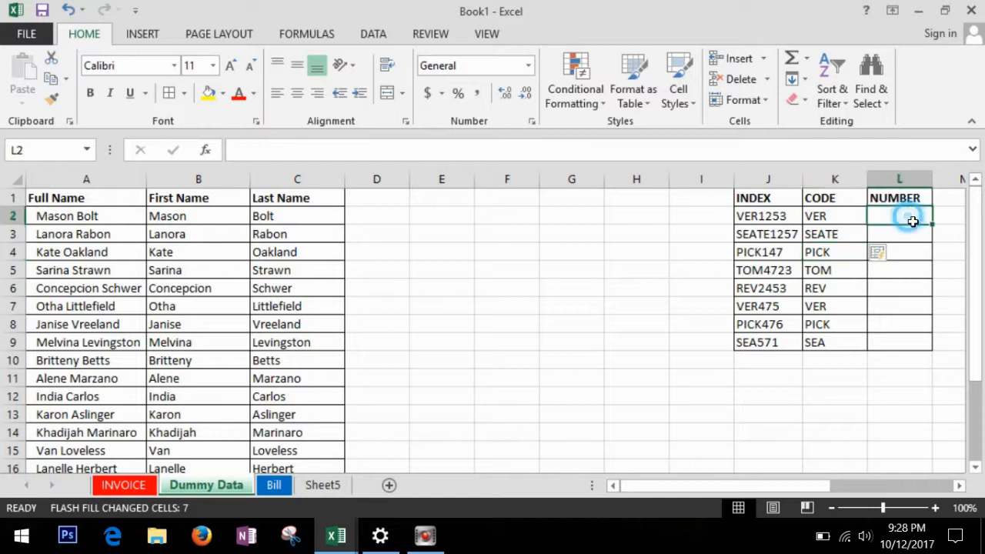
text(1253)
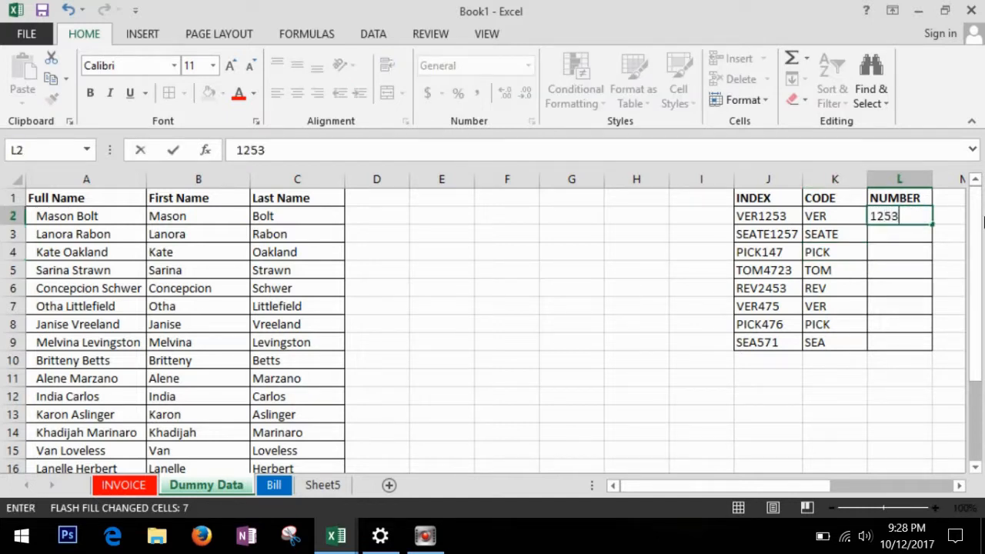
key(Return)
text(1257)
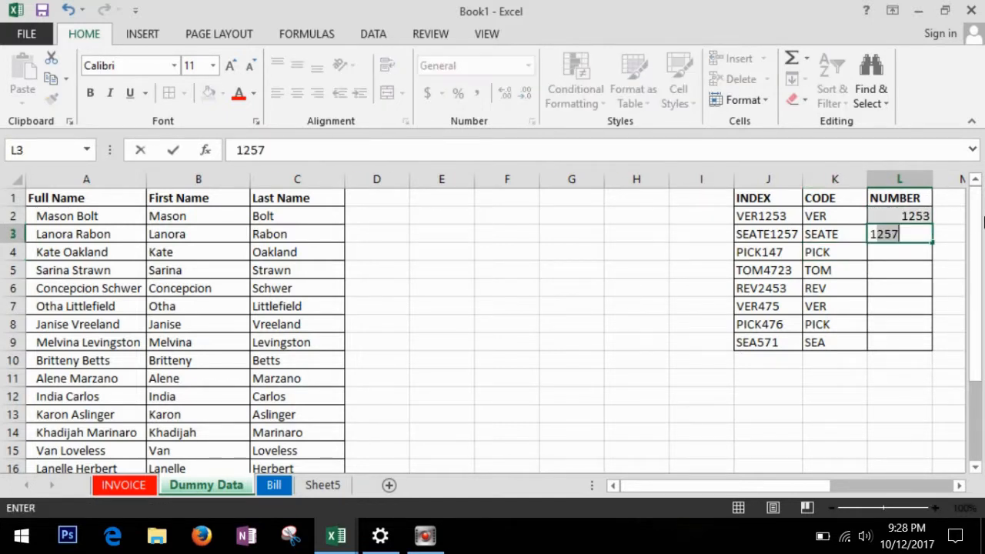
key(Return)
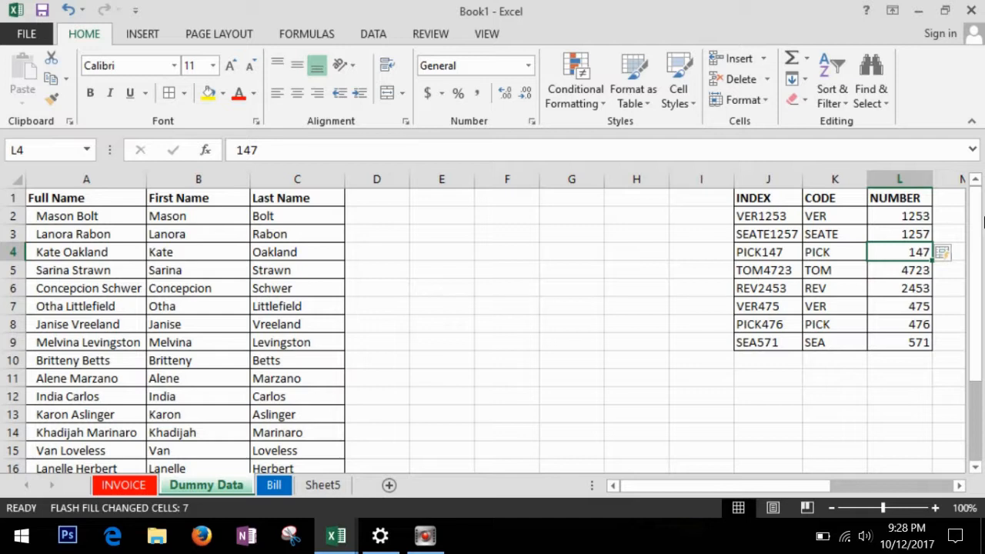
AutoFill weekdays from SUNDAY, MONDAY down column F to row 12 and widen the column.
text(SUNDAY)
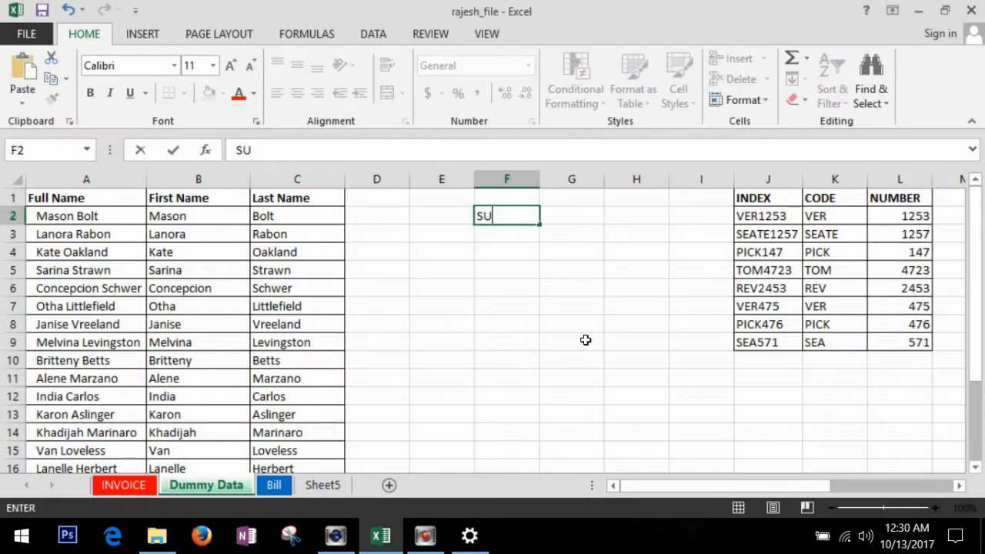
key(Return)
text(MONDAY)
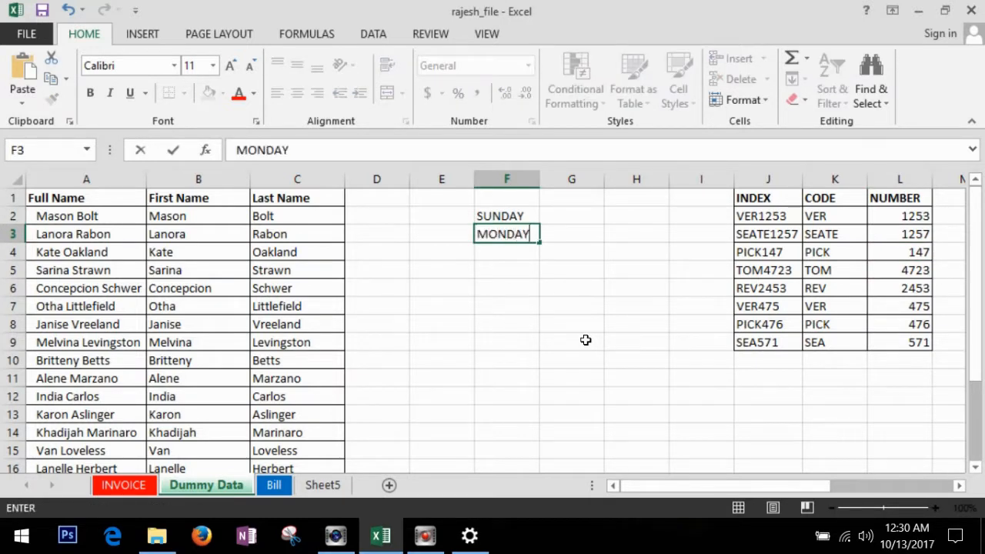
key(Return)
click(523, 236)
drag(539, 243, 549, 397)
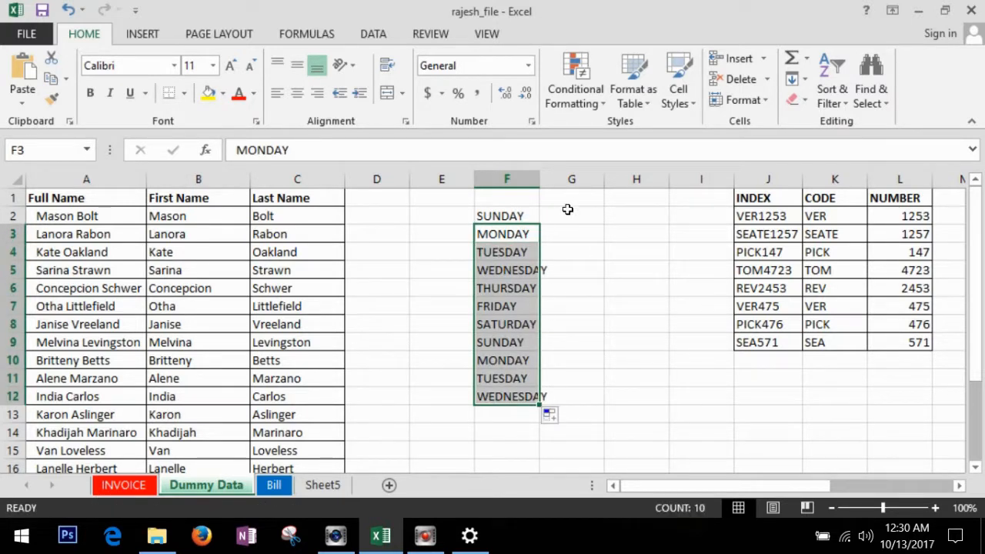
double_click(539, 180)
AutoFill months from JAN, FEB down column G to row 14.
click(585, 217)
text(JAN)
key(Return)
text(FEB)
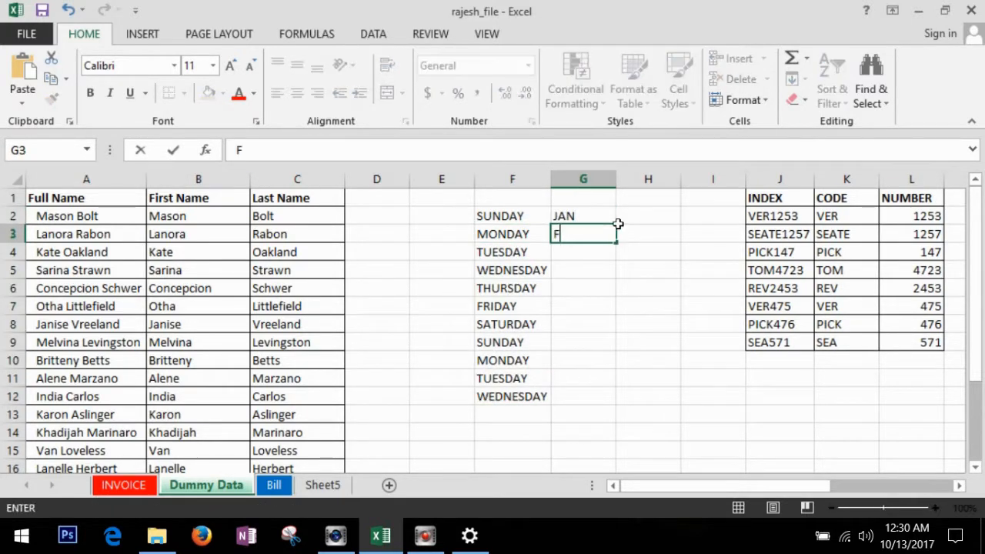
key(Return)
click(610, 234)
drag(623, 248, 627, 434)
AutoFill dates from JAN 1, JAN 2 down column H to row 15.
click(664, 216)
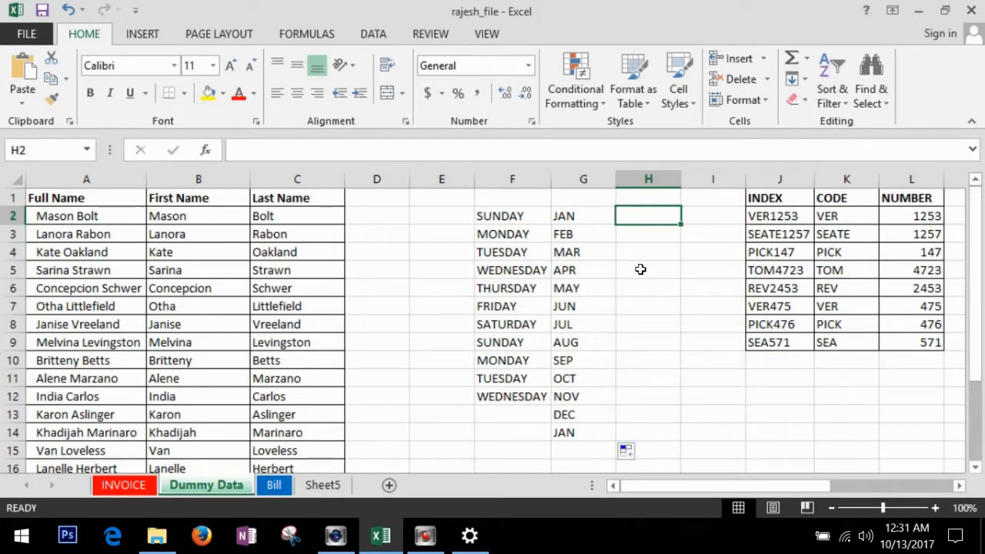
text(JAN 1)
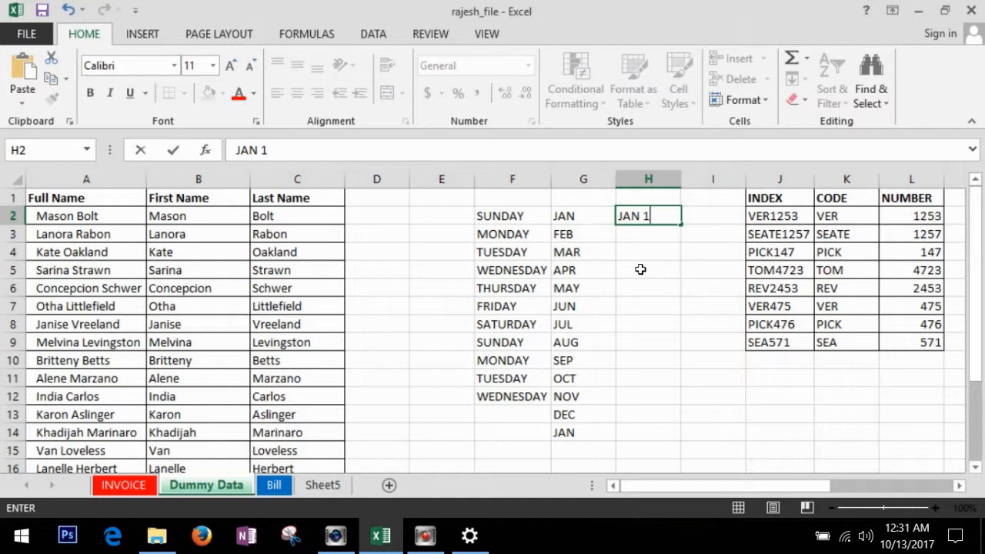
key(Return)
text(JAN)
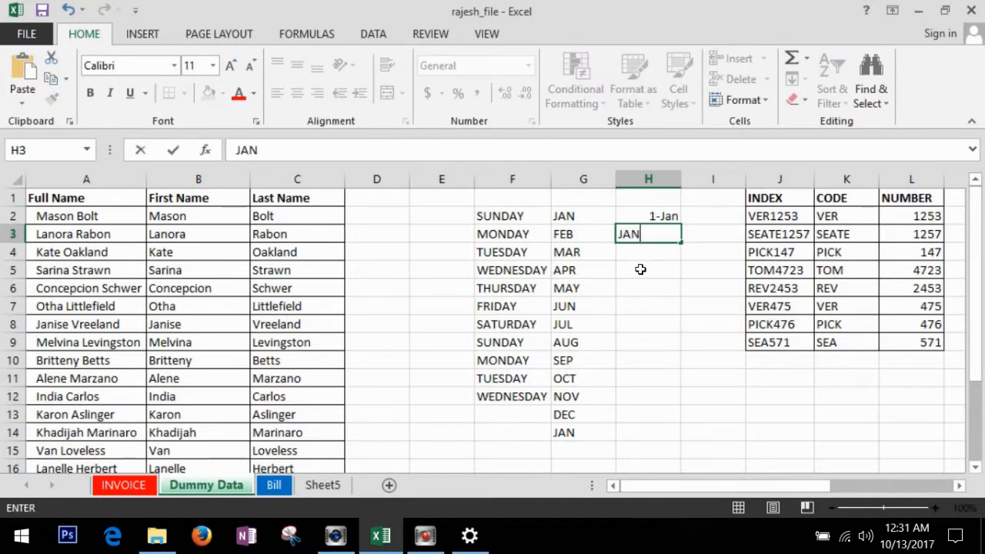
text( 2)
key(Return)
click(679, 234)
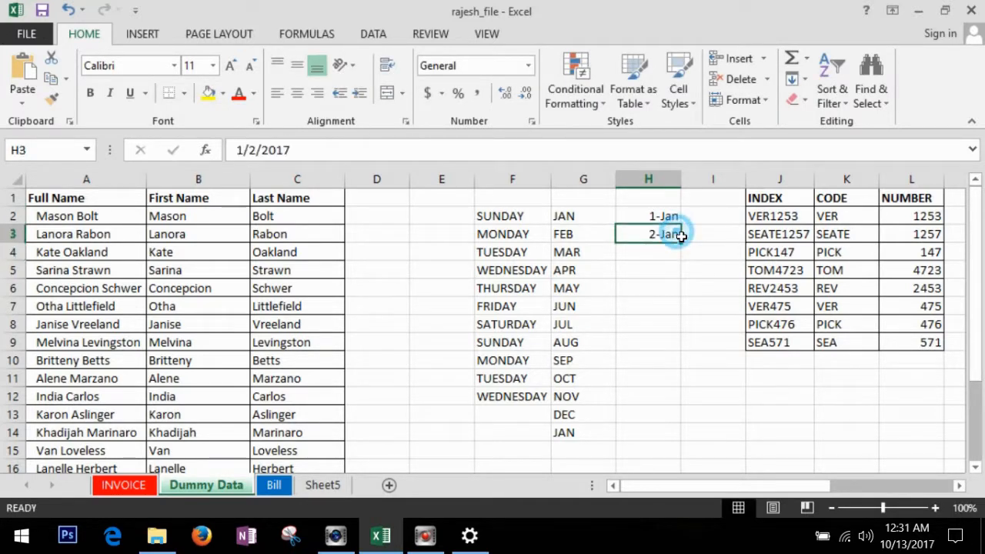
drag(681, 243, 696, 454)
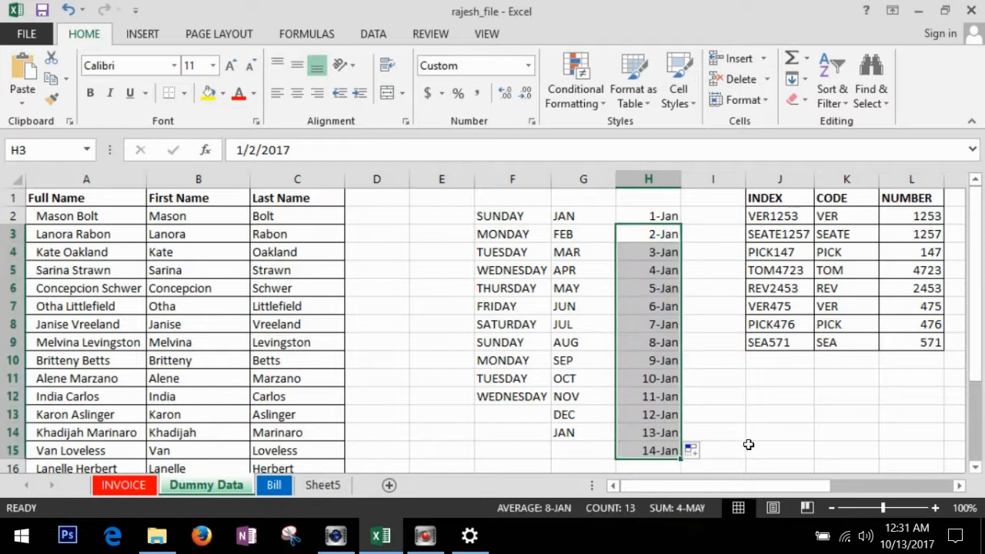
Format column H as Short Date, like 1/1/2017, after trying Long Date.
click(648, 179)
click(530, 67)
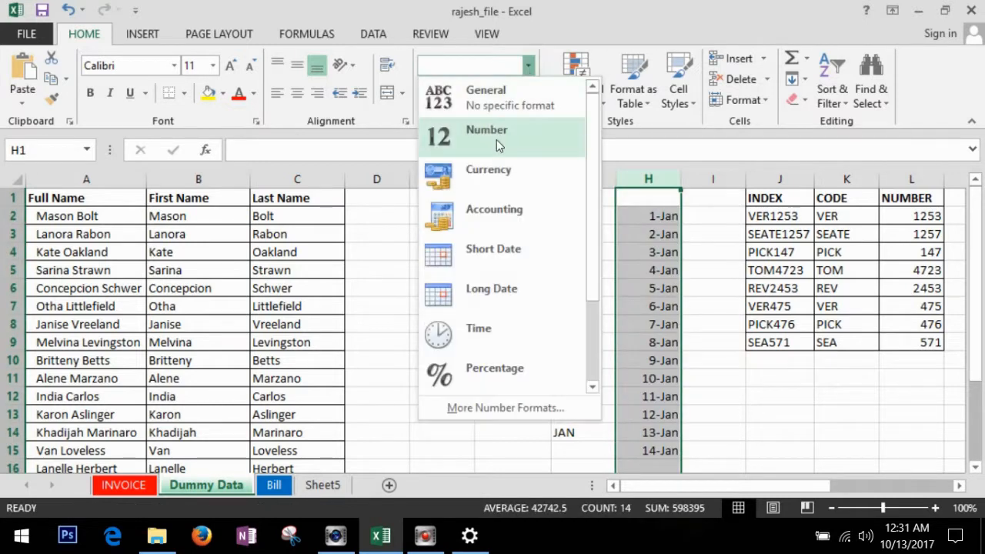
click(518, 288)
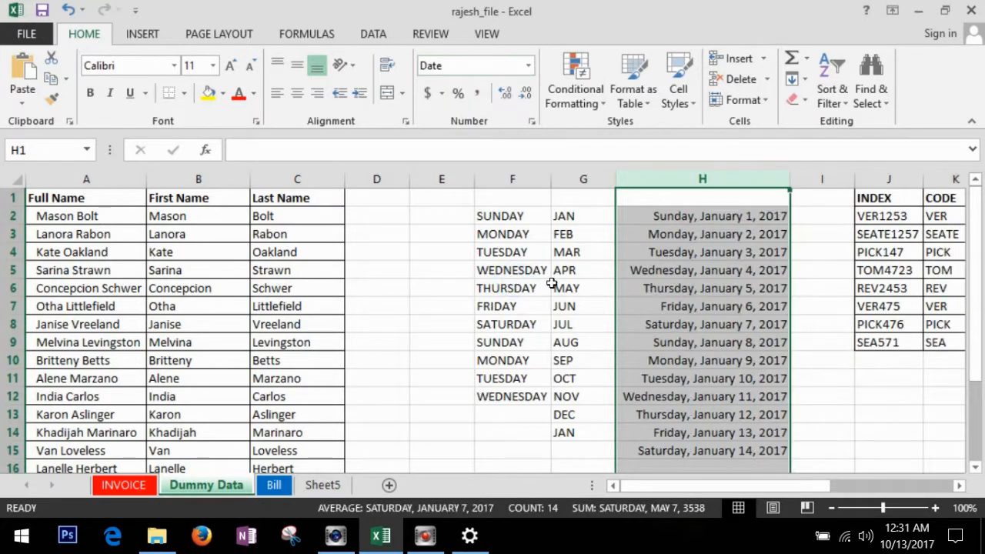
click(528, 67)
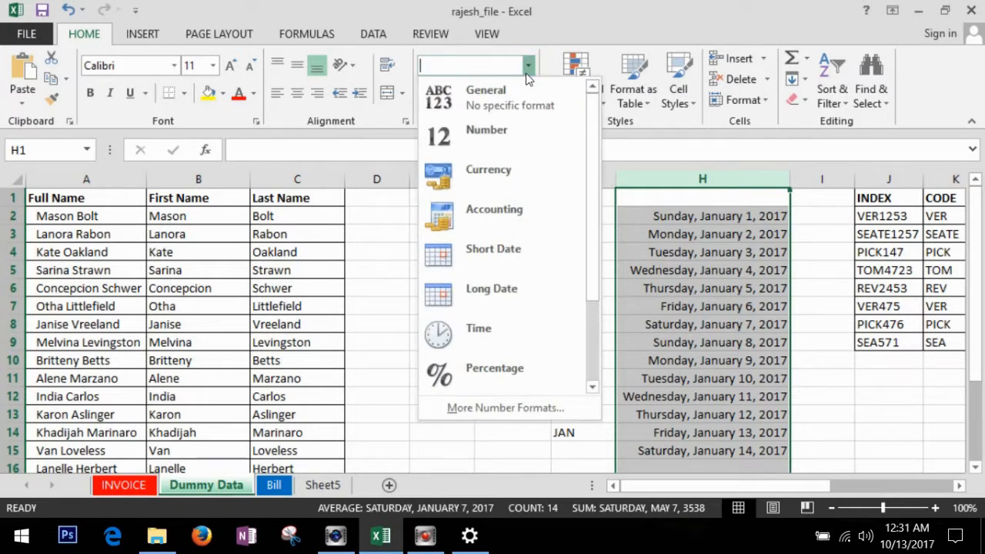
click(502, 258)
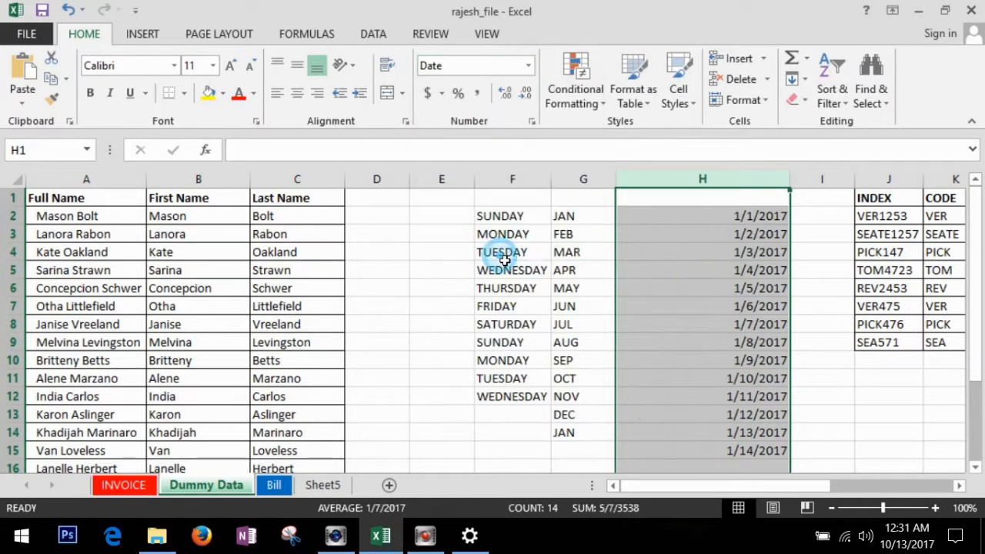
click(814, 402)
click(679, 295)
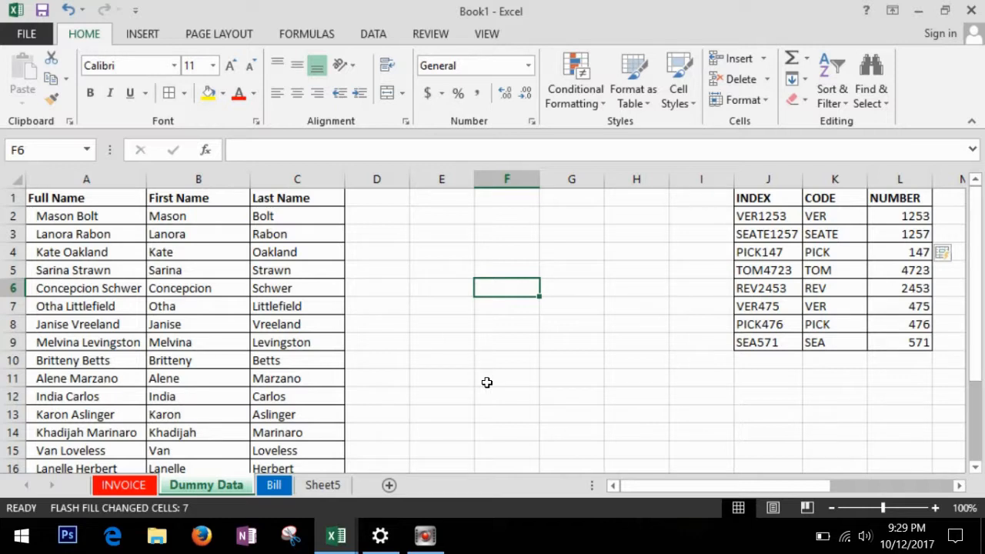
Start a Save As to the Desktop and name the workbook 'rajesh'.
click(27, 34)
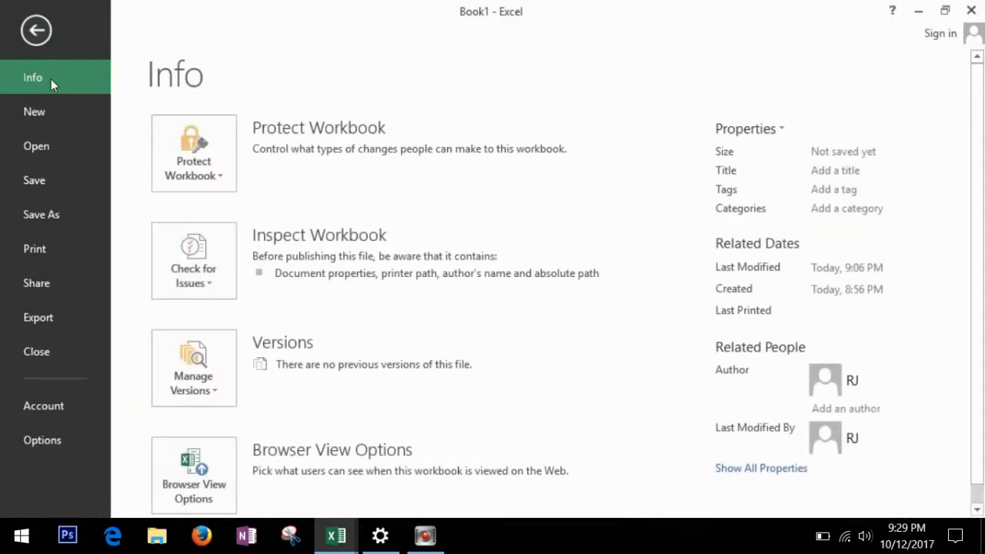
click(66, 185)
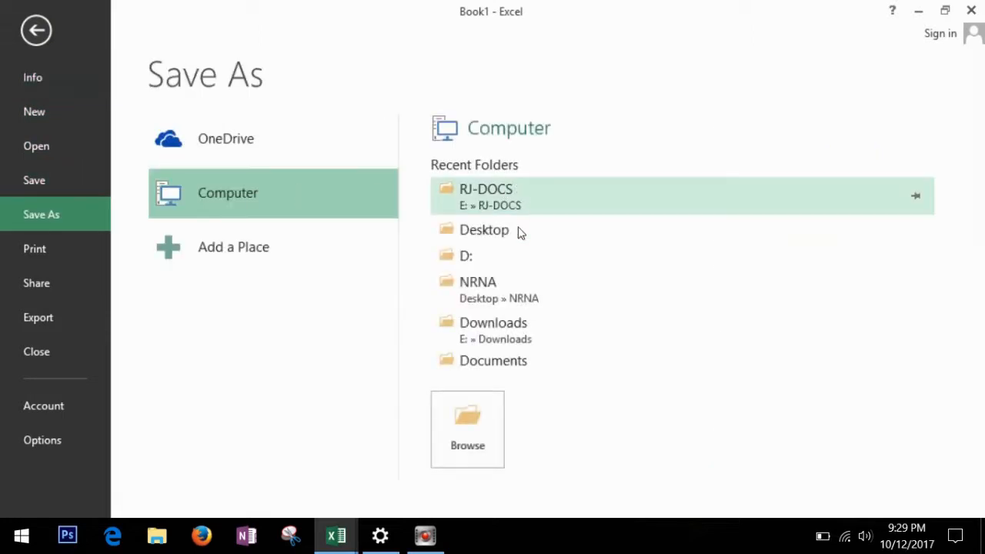
click(485, 230)
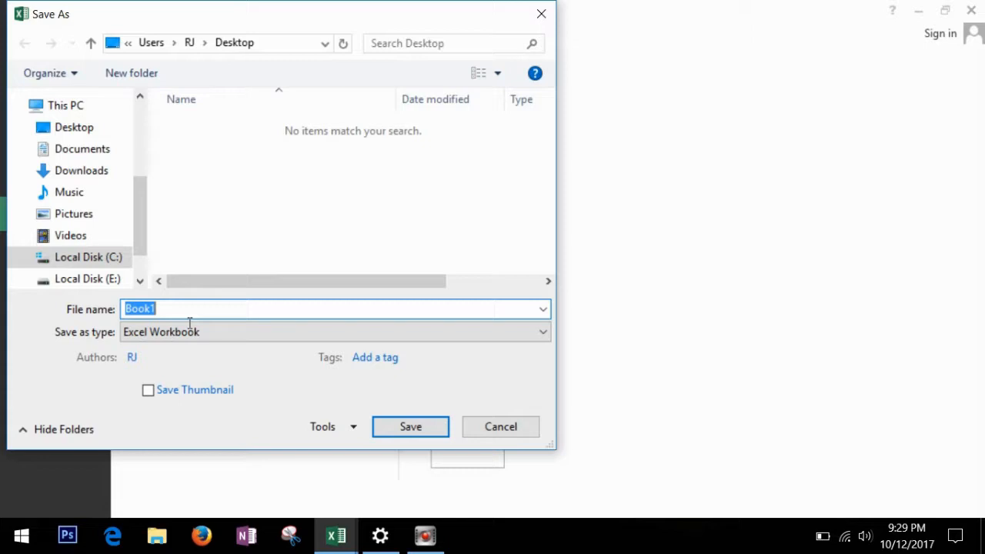
text(rajesh_file)
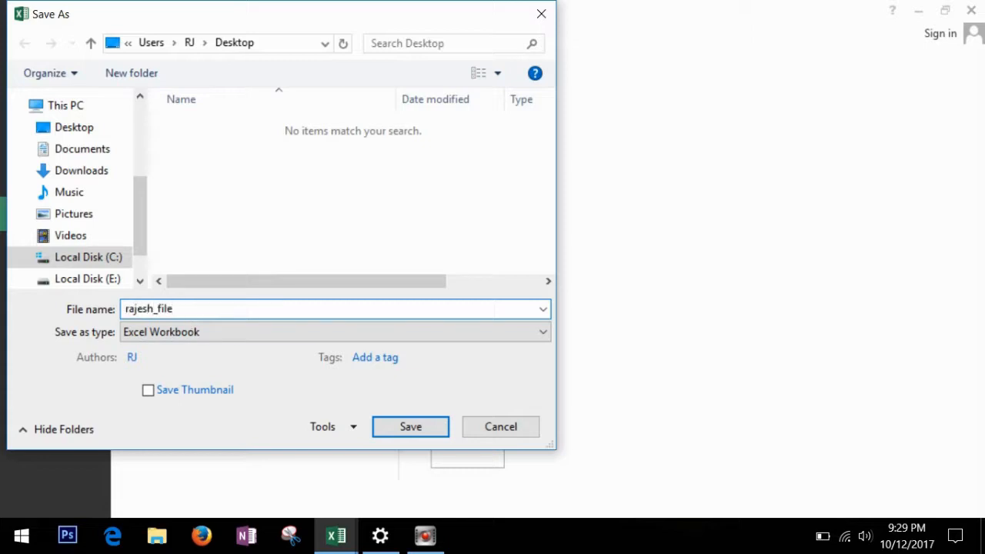
Set and confirm a password to open in General Options, then save the workbook.
click(355, 431)
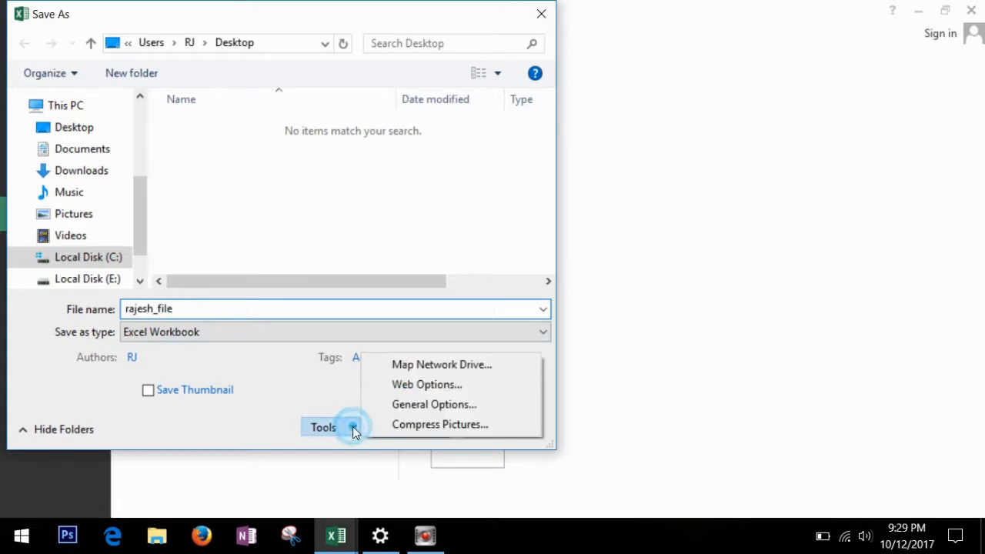
click(408, 404)
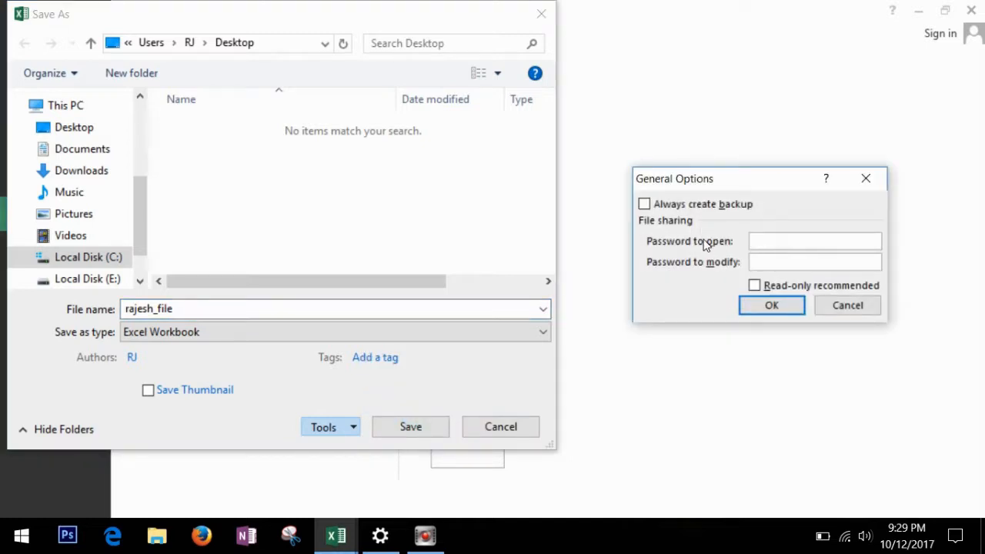
click(773, 239)
key(Return)
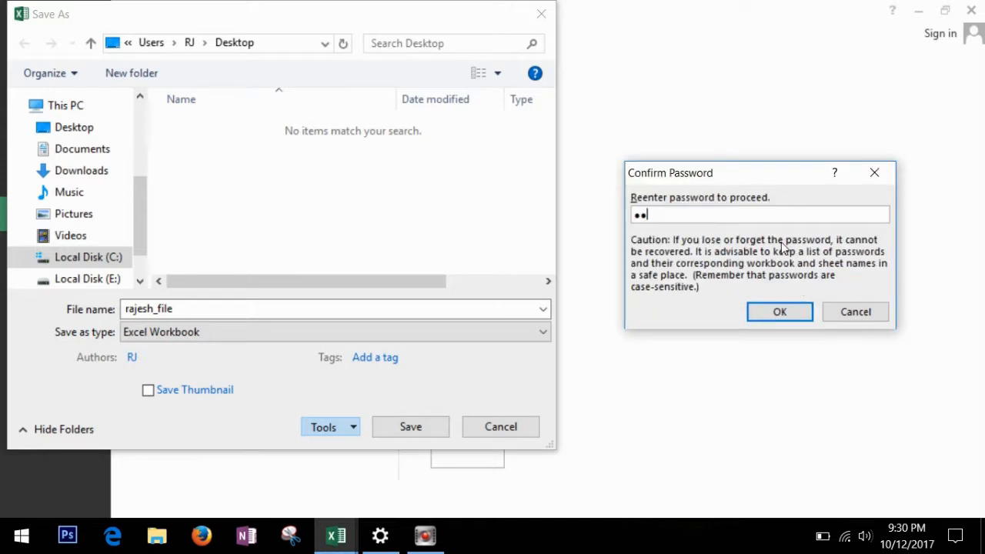
click(805, 312)
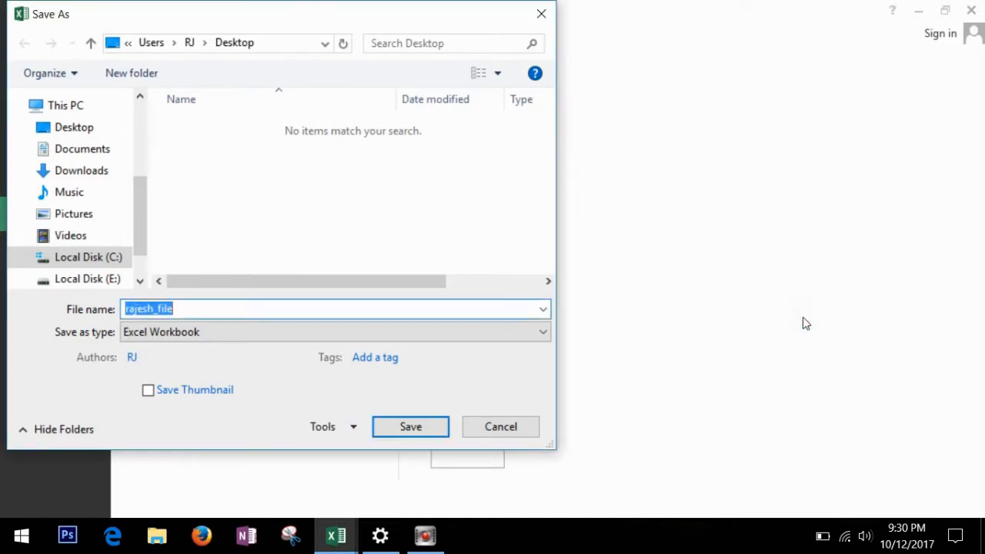
click(411, 426)
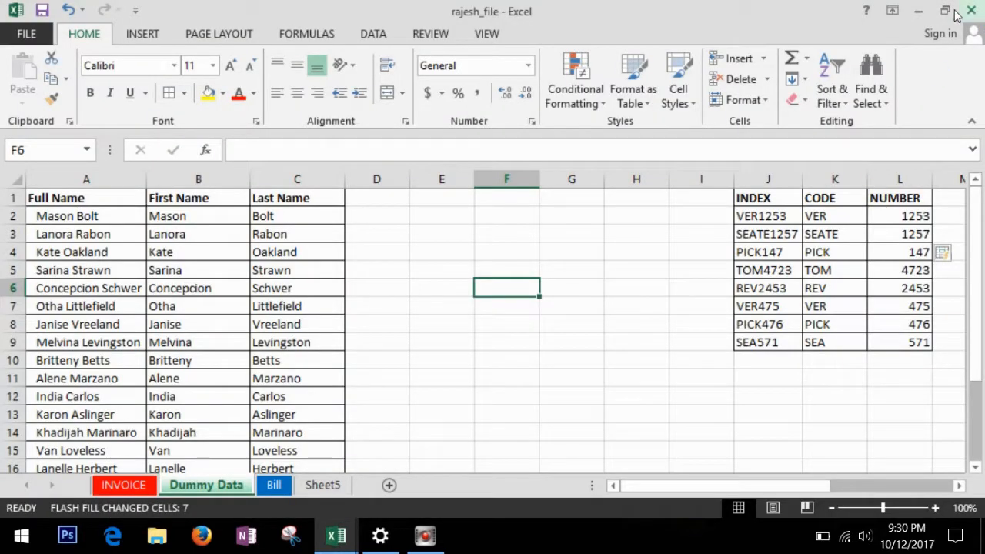
Close Excel and reopen rajesh_file from the Desktop to get its password prompt.
click(974, 11)
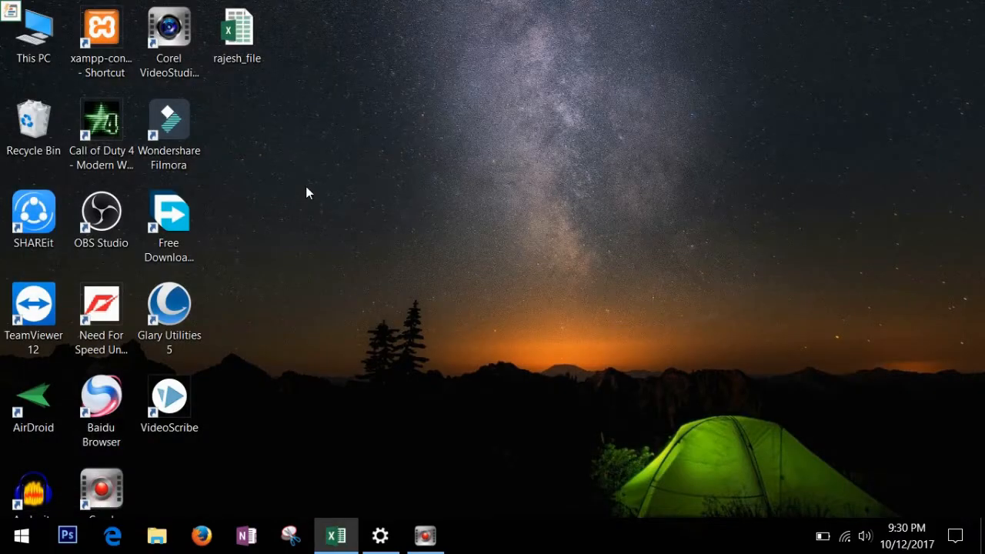
double_click(240, 42)
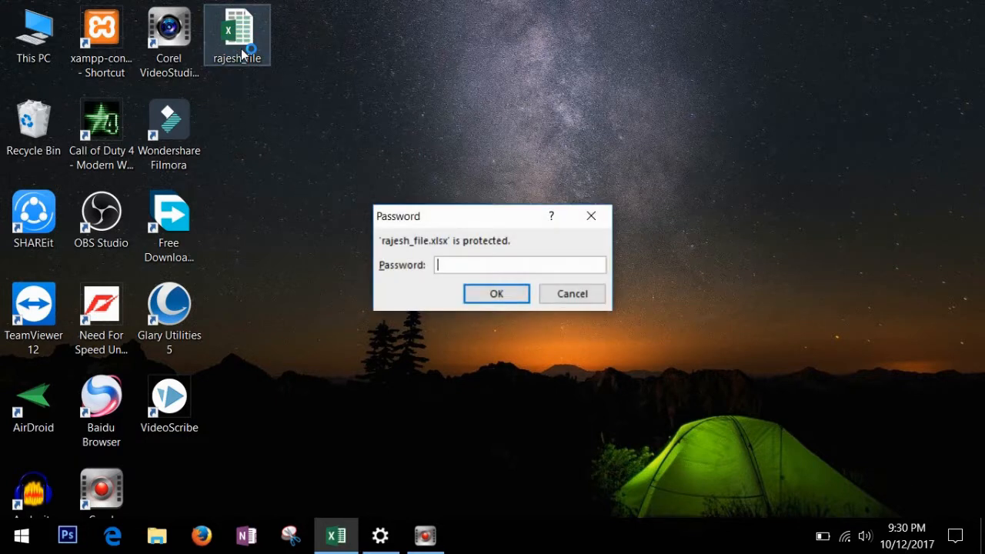